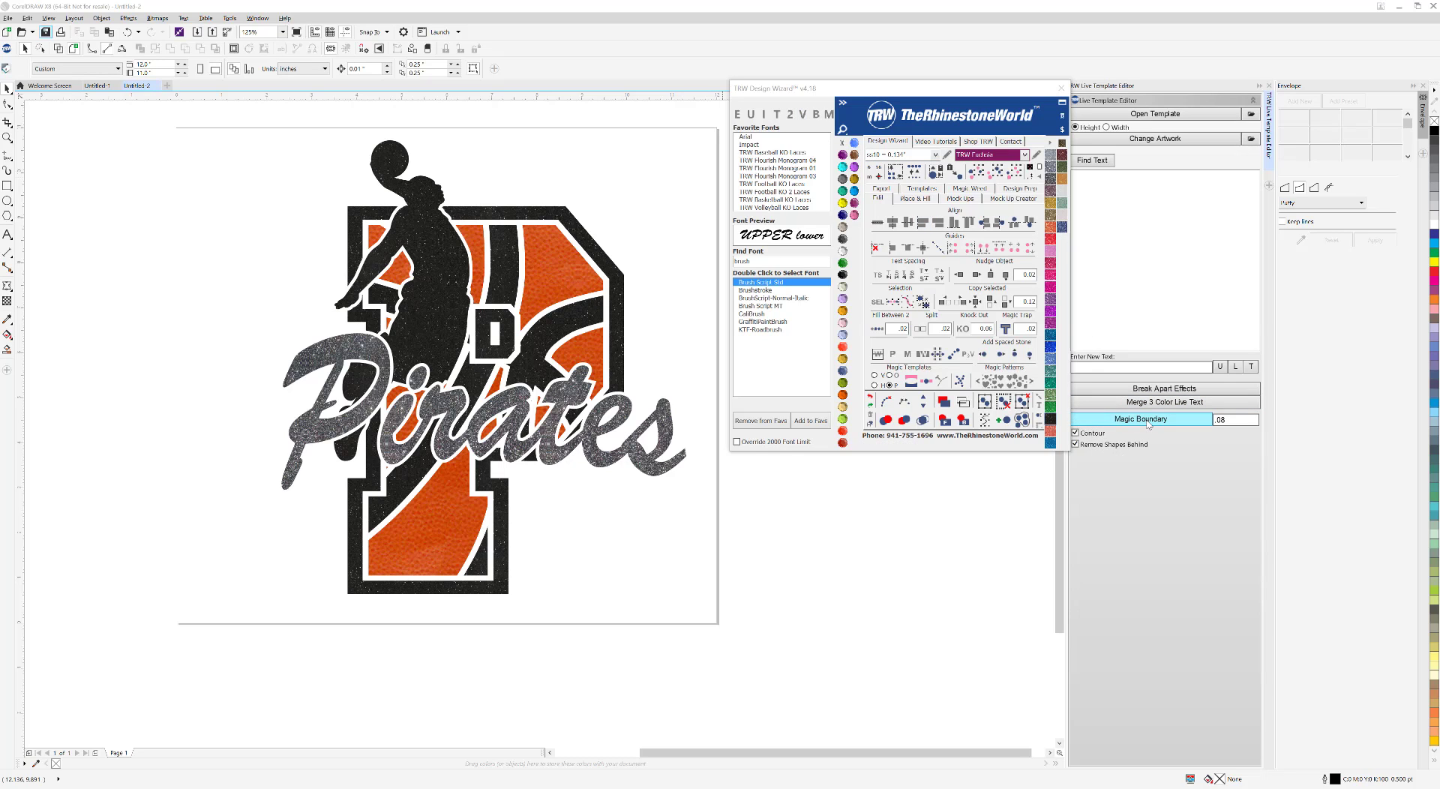
Browse the vinyl library list, then close it and return to the drawing.
{"action": "left_click", "coordinate": [1050, 142]}
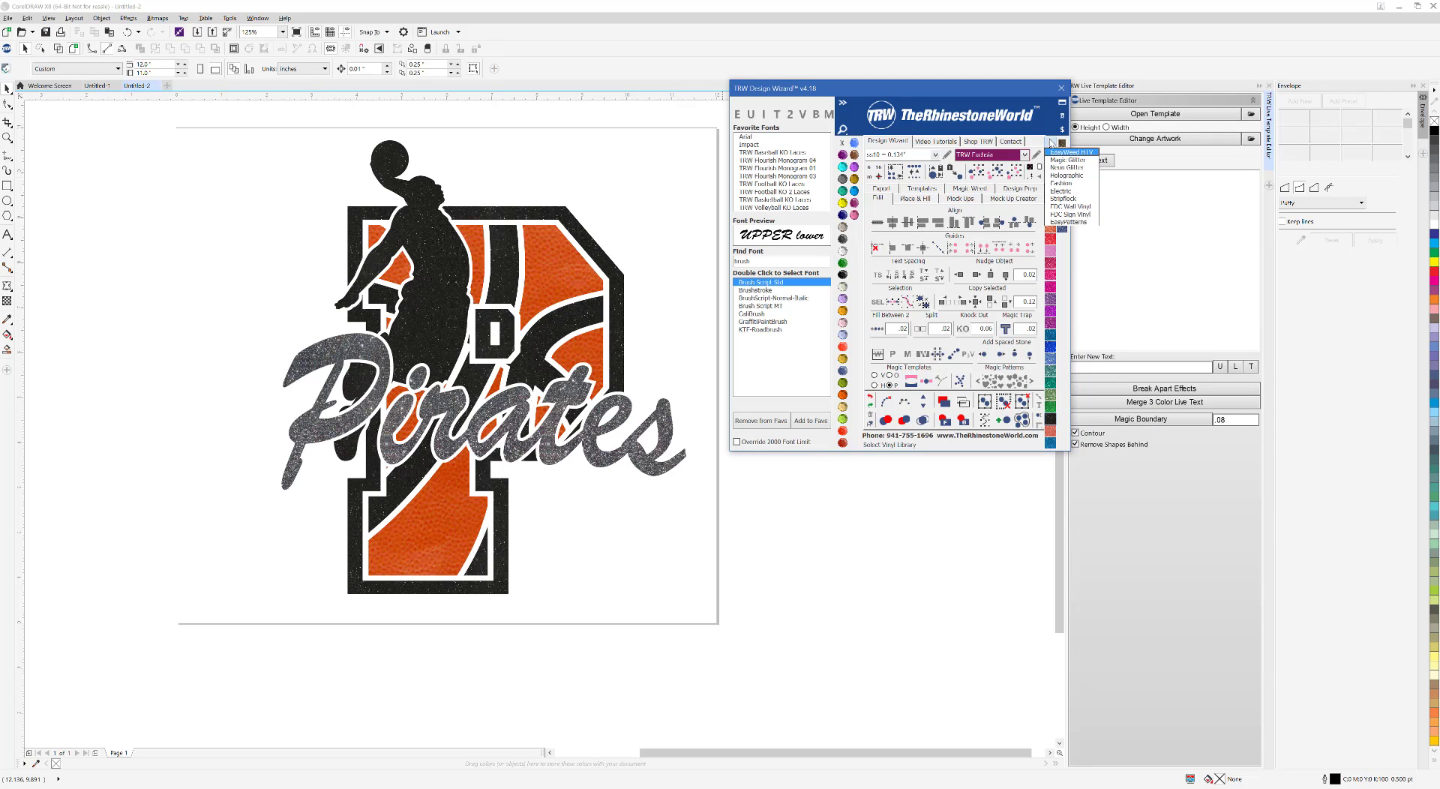
{"action": "left_click", "coordinate": [1026, 89]}
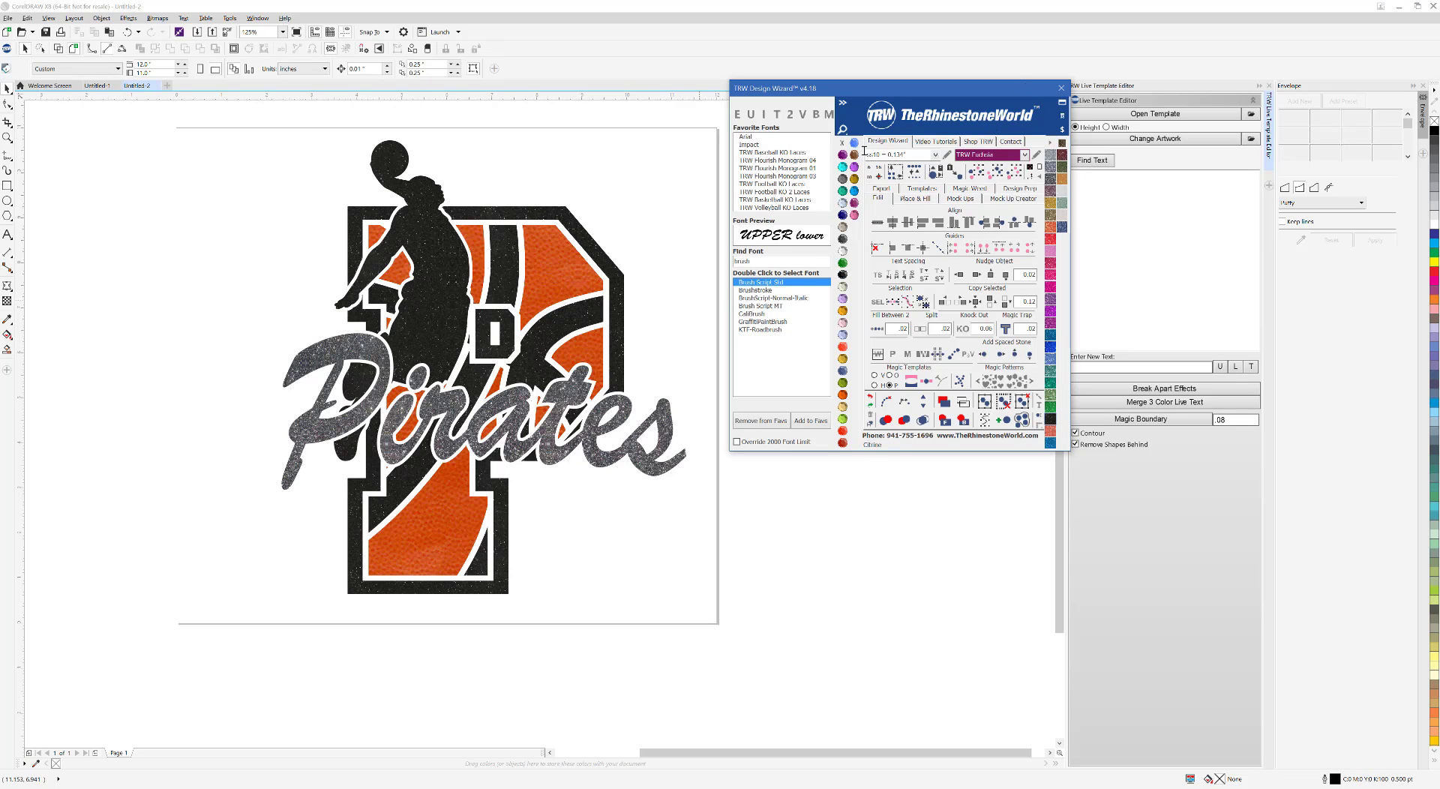
{"action": "left_click", "coordinate": [663, 287]}
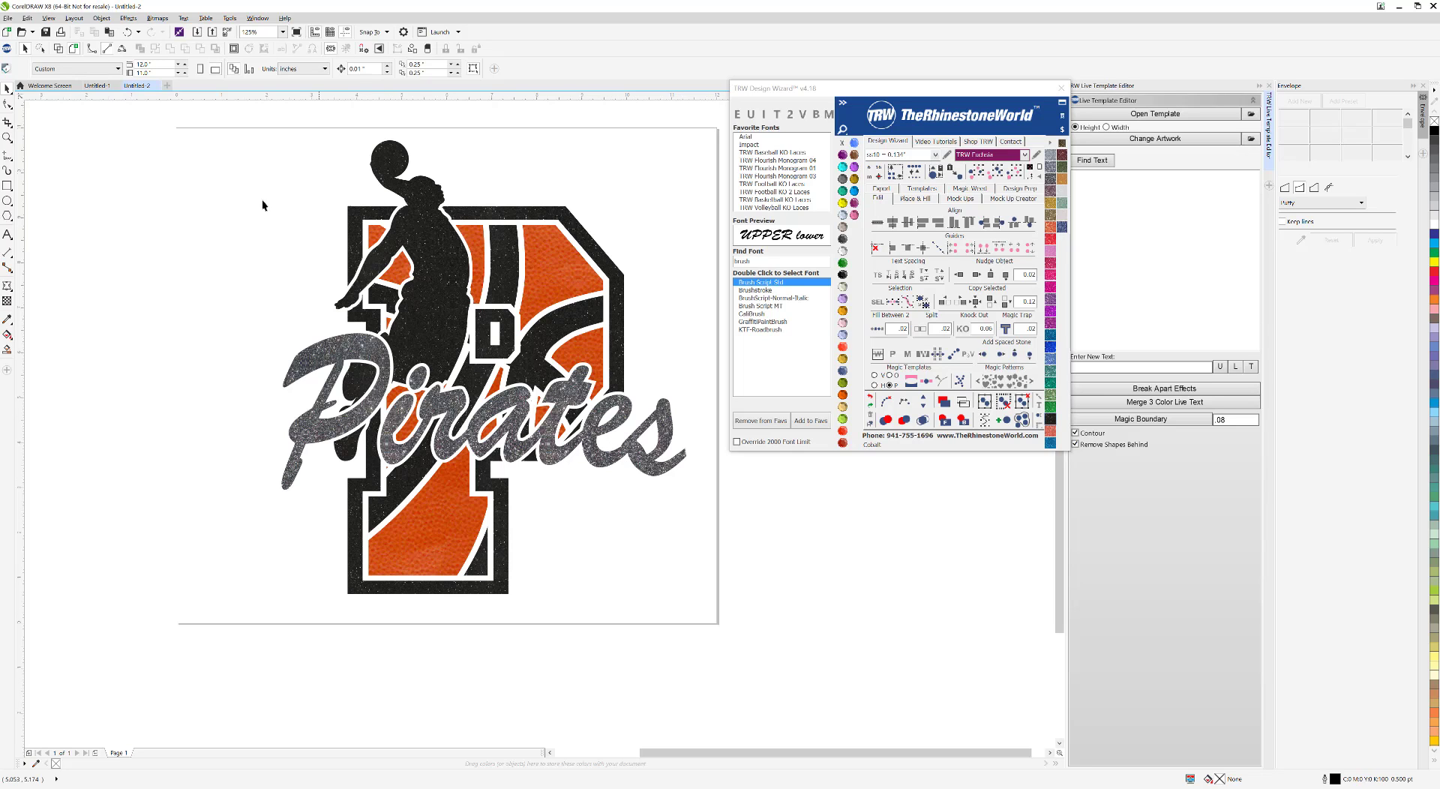
In Untitled-1, move the black lowercase p up and right above Pirates.
{"action": "left_click", "coordinate": [97, 86]}
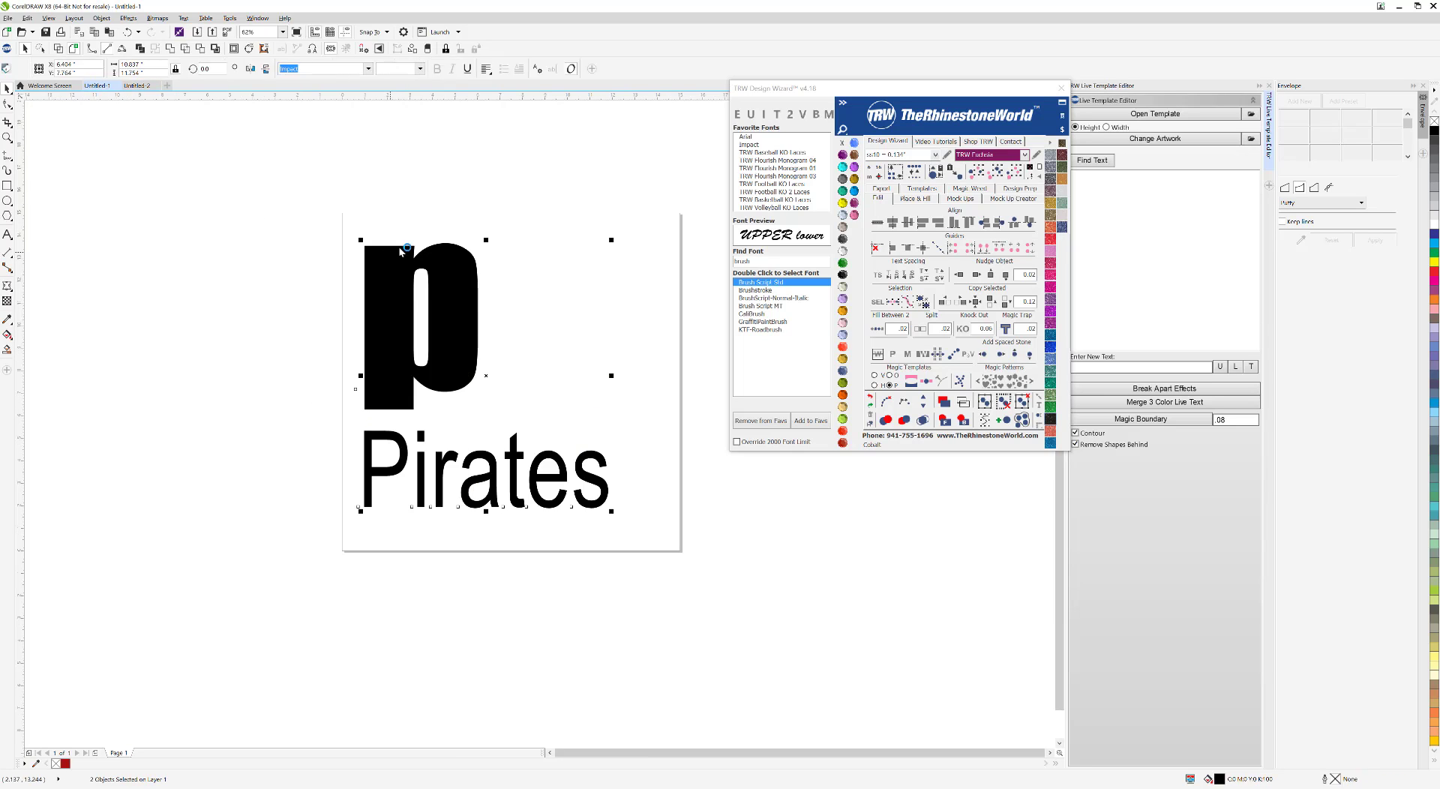
{"action": "left_click", "coordinate": [498, 272]}
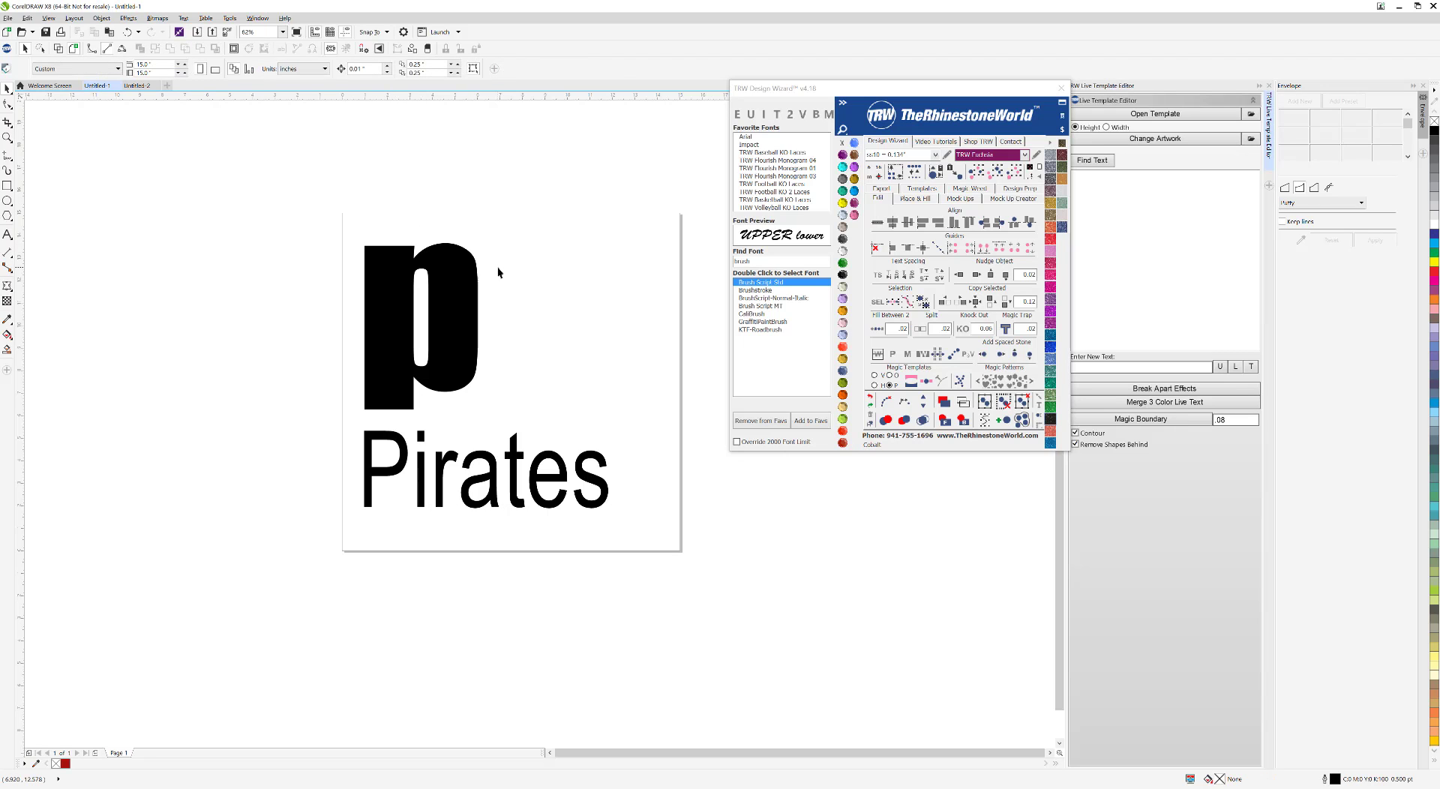
{"action": "left_click", "coordinate": [453, 323]}
{"action": "left_click_drag", "start_coordinate": [453, 323], "coordinate": [553, 321]}
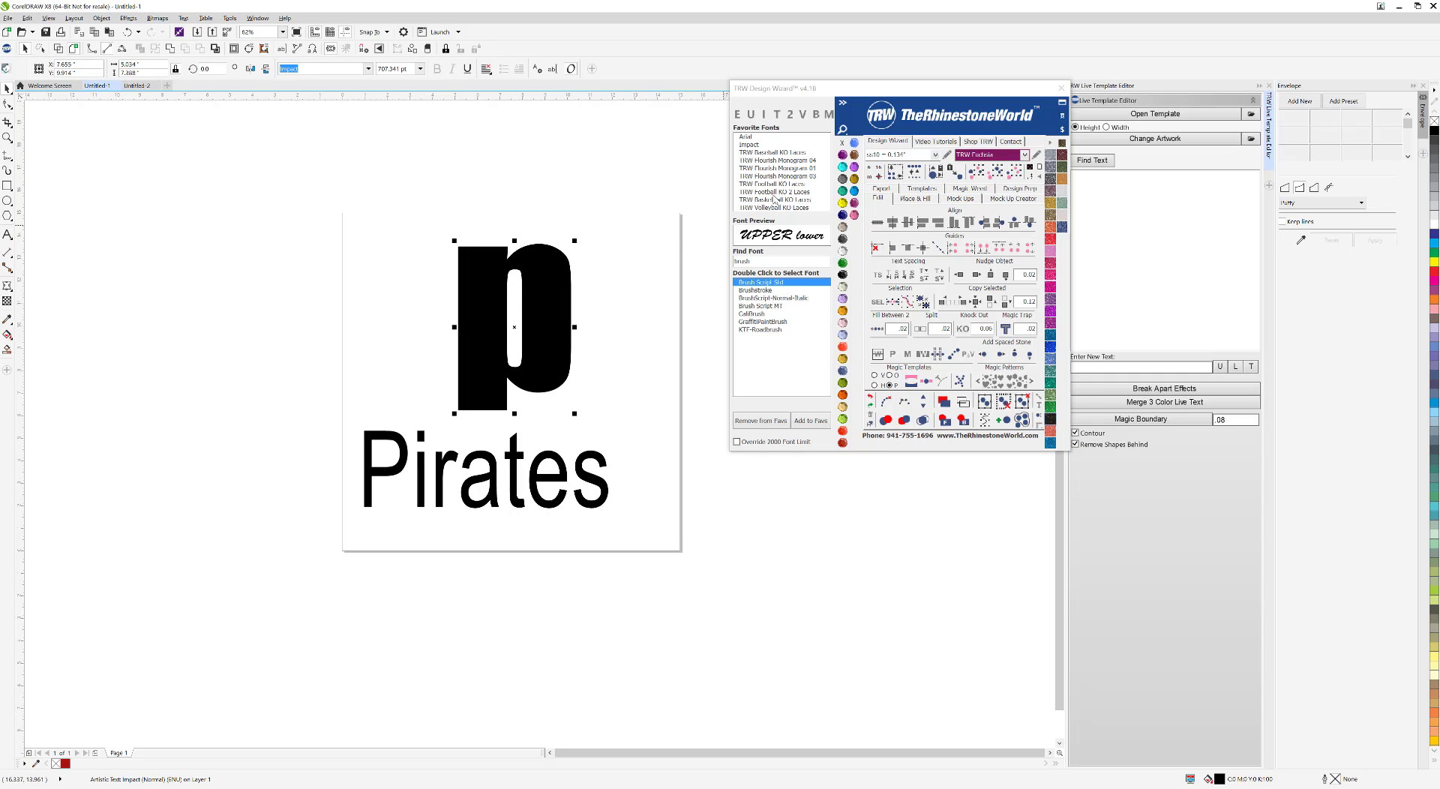
{"action": "left_click_drag", "start_coordinate": [538, 325], "coordinate": [563, 312]}
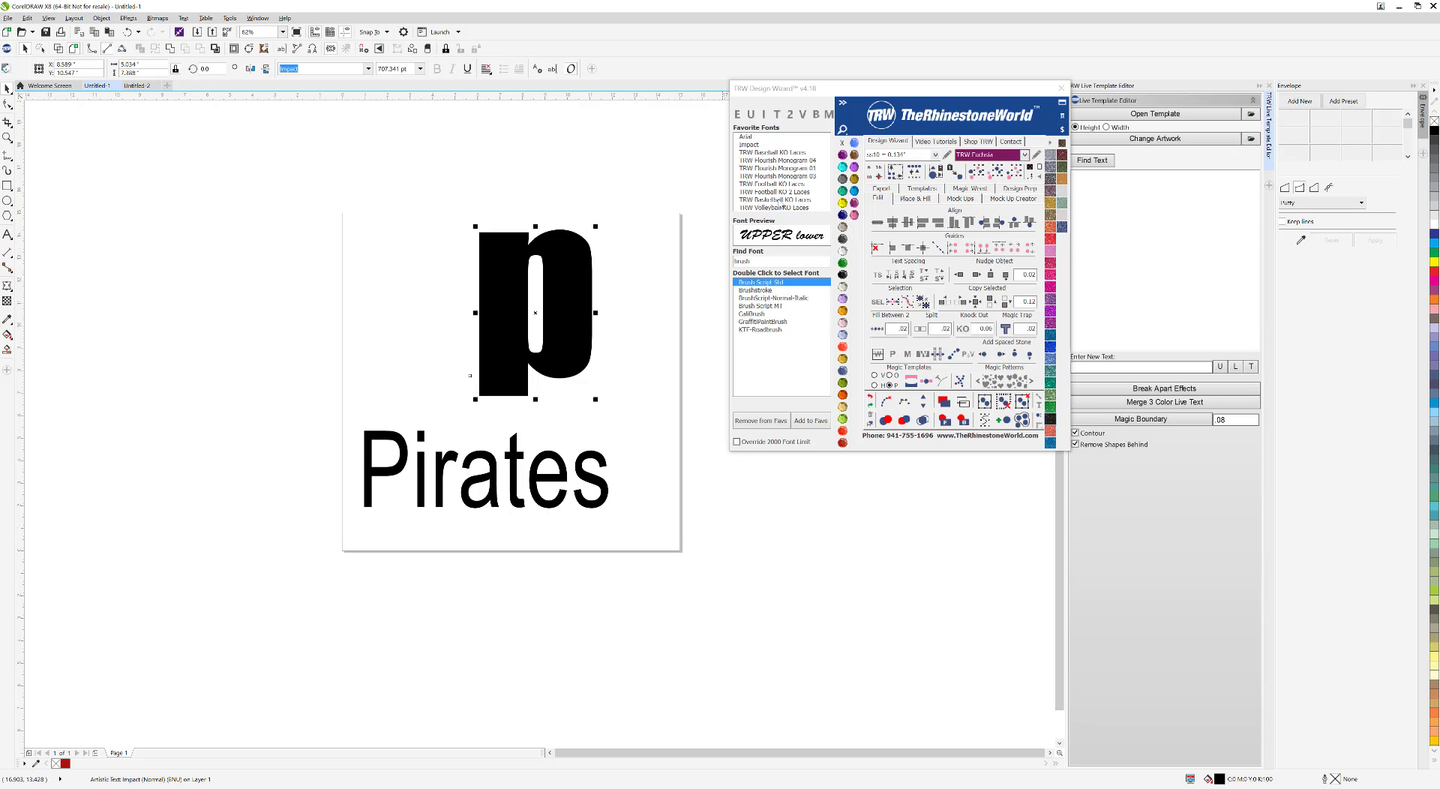
Try the laces fonts on the P and settle on TRW Basketball KO Laces.
{"action": "left_click", "coordinate": [763, 200]}
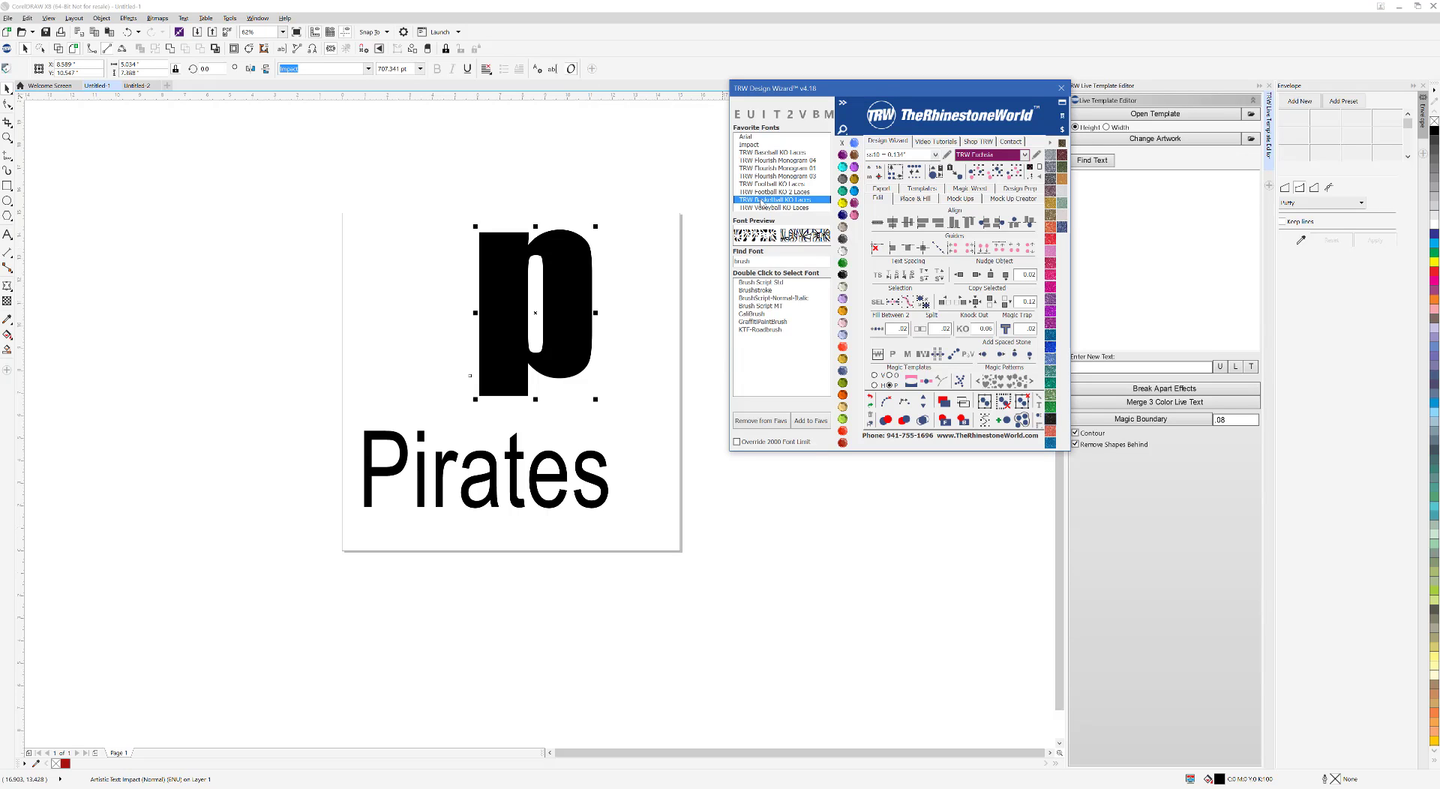
{"action": "double_click", "coordinate": [763, 199]}
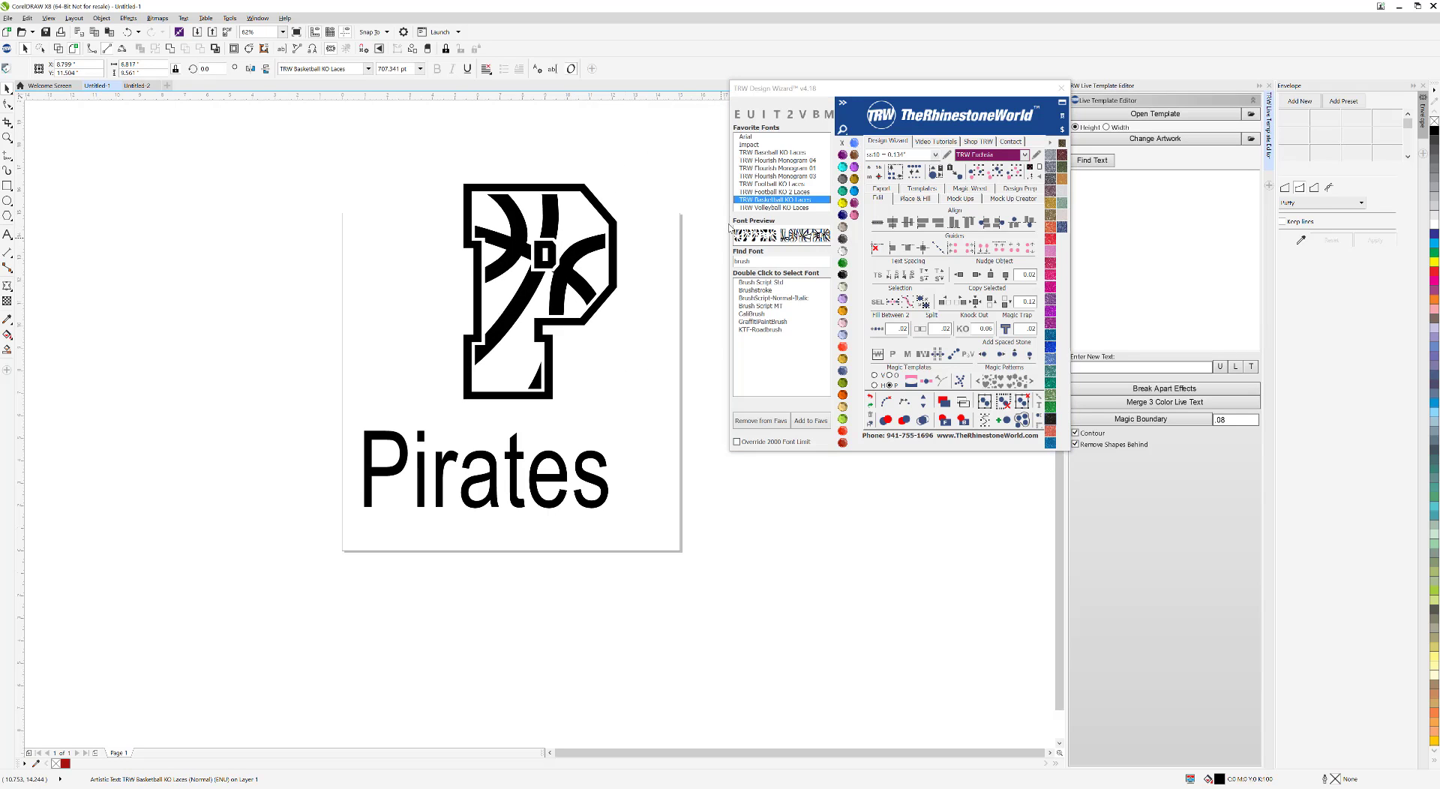
{"action": "double_click", "coordinate": [757, 208]}
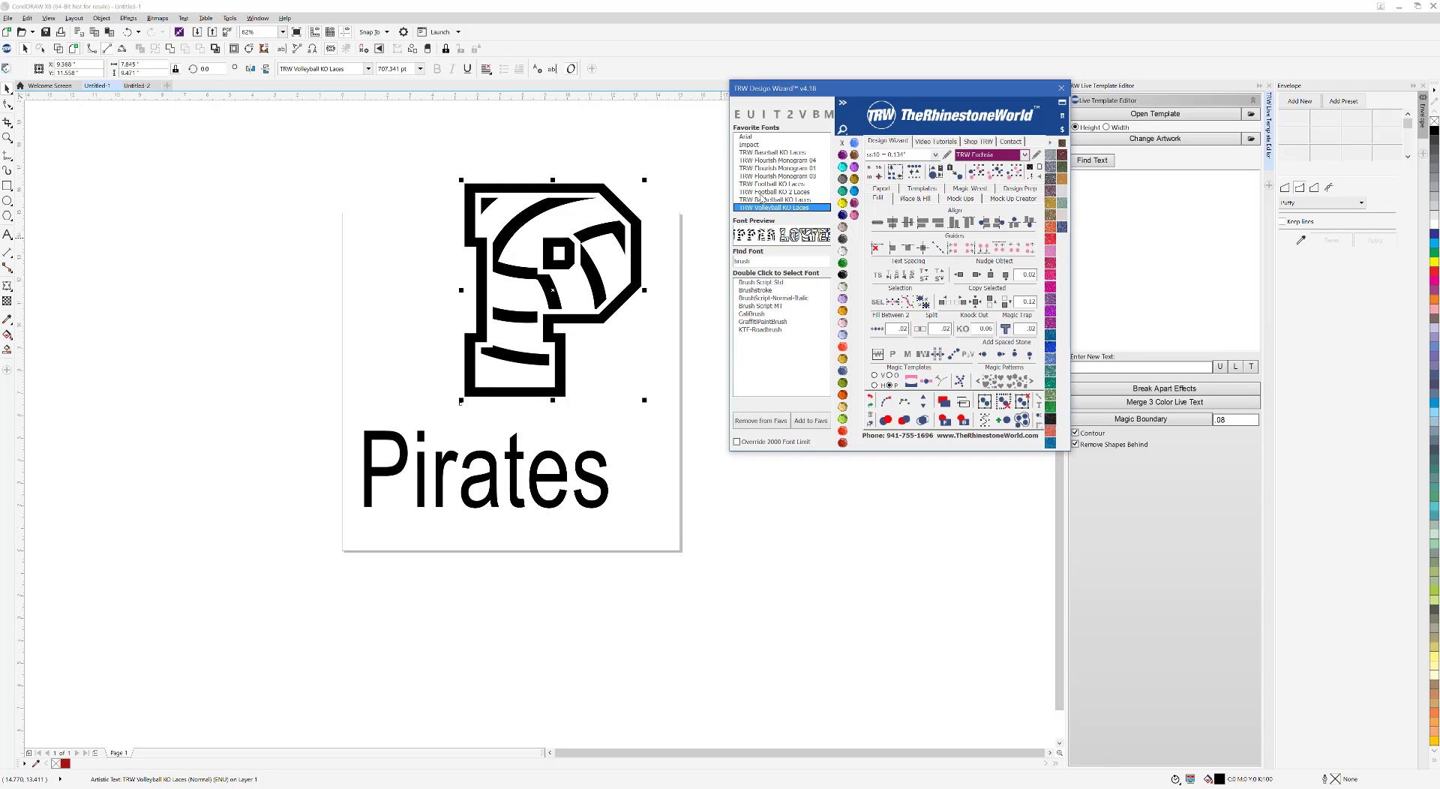
{"action": "double_click", "coordinate": [762, 193]}
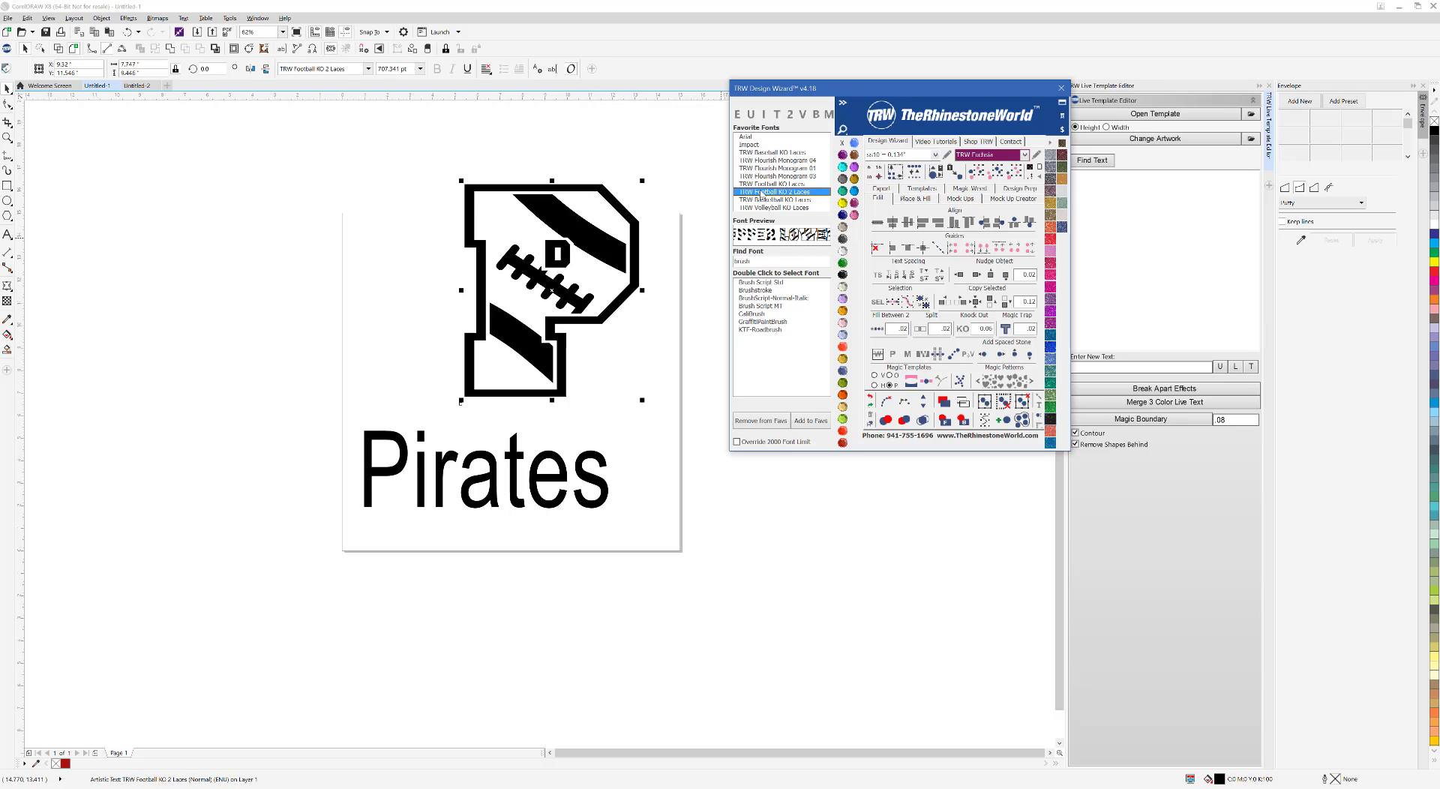
{"action": "double_click", "coordinate": [762, 154]}
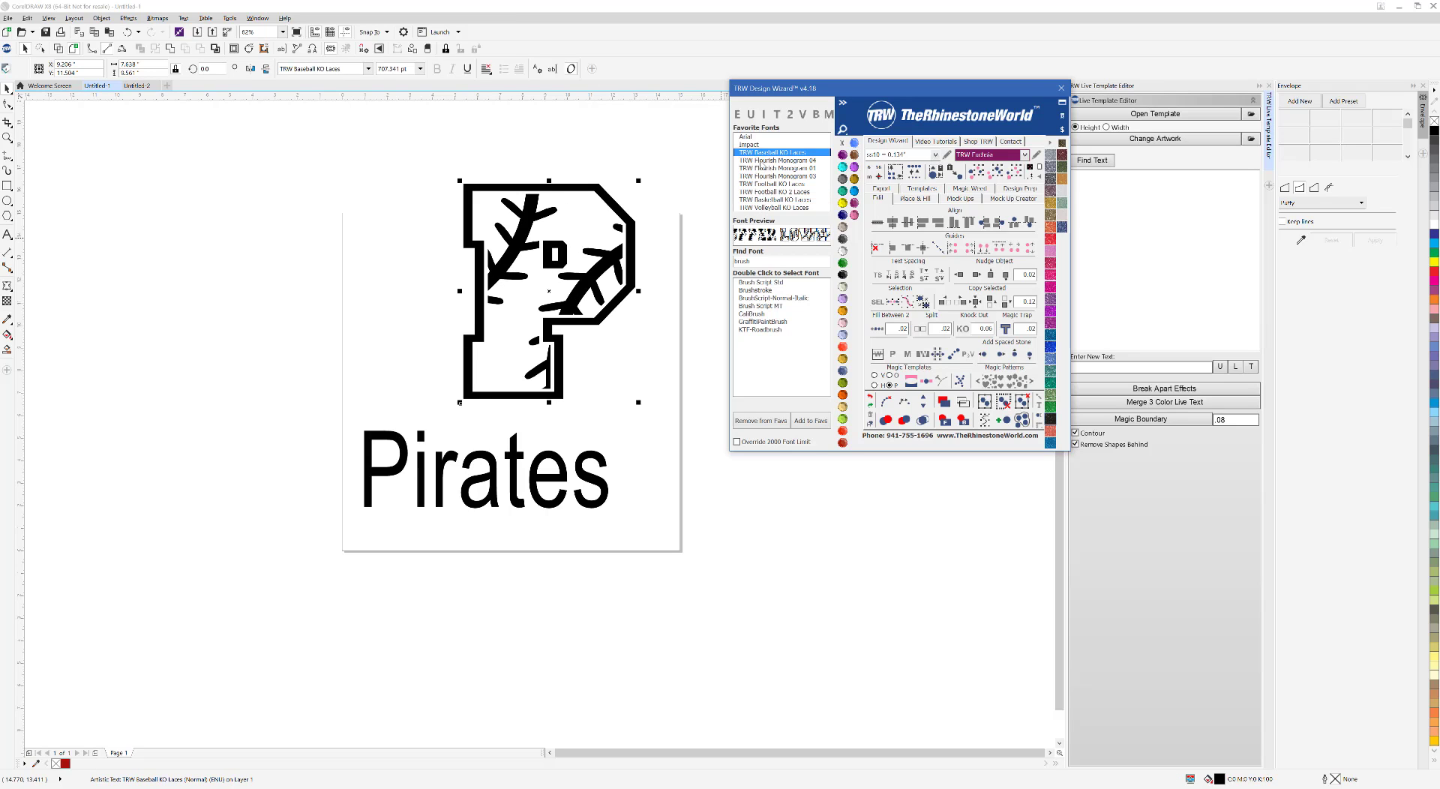
{"action": "double_click", "coordinate": [773, 201]}
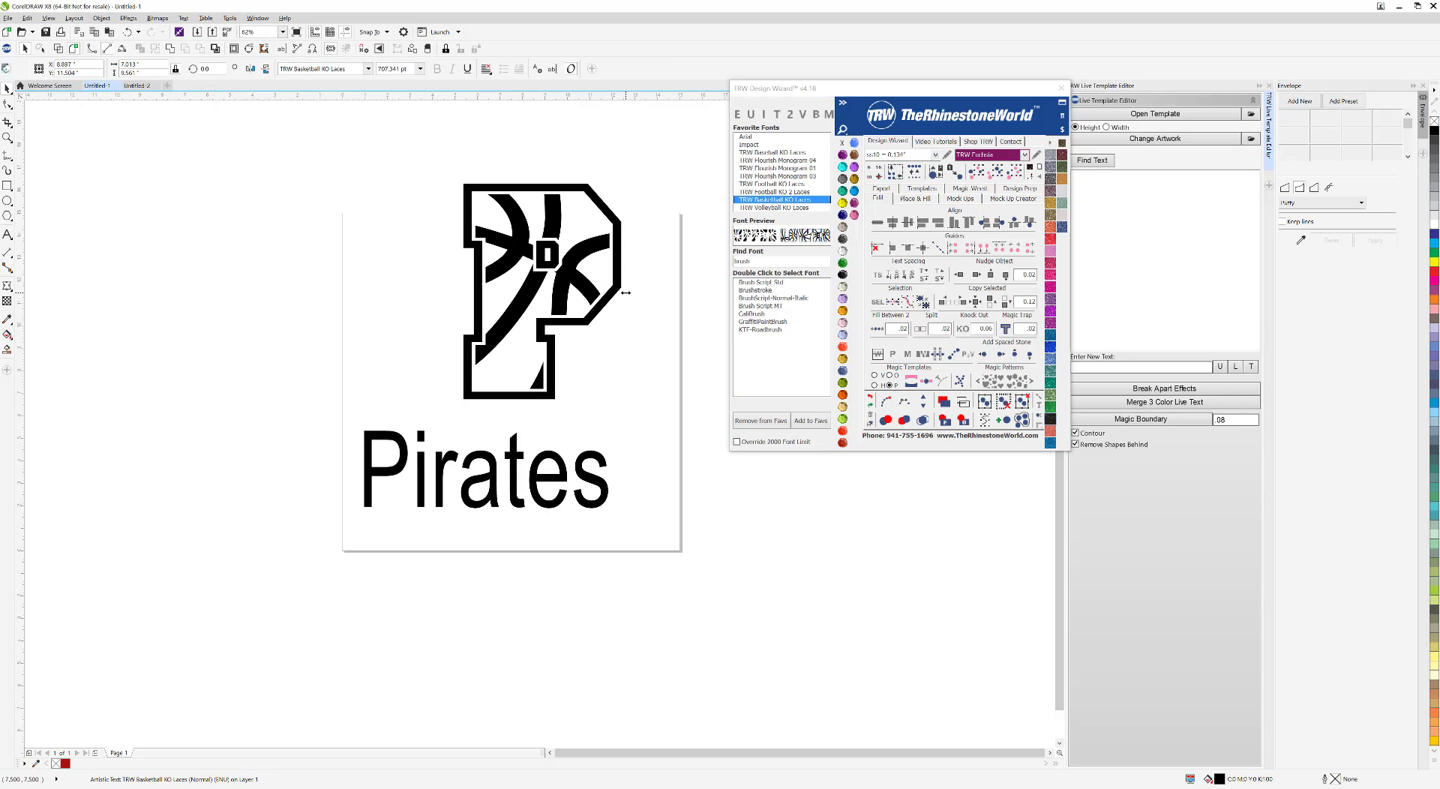
Reposition the basketball-laces P just above the word Pirates.
{"action": "left_click_drag", "start_coordinate": [565, 286], "coordinate": [582, 241]}
{"action": "scroll", "coordinate": [557, 243], "scroll_direction": "up", "scroll_amount": 3}
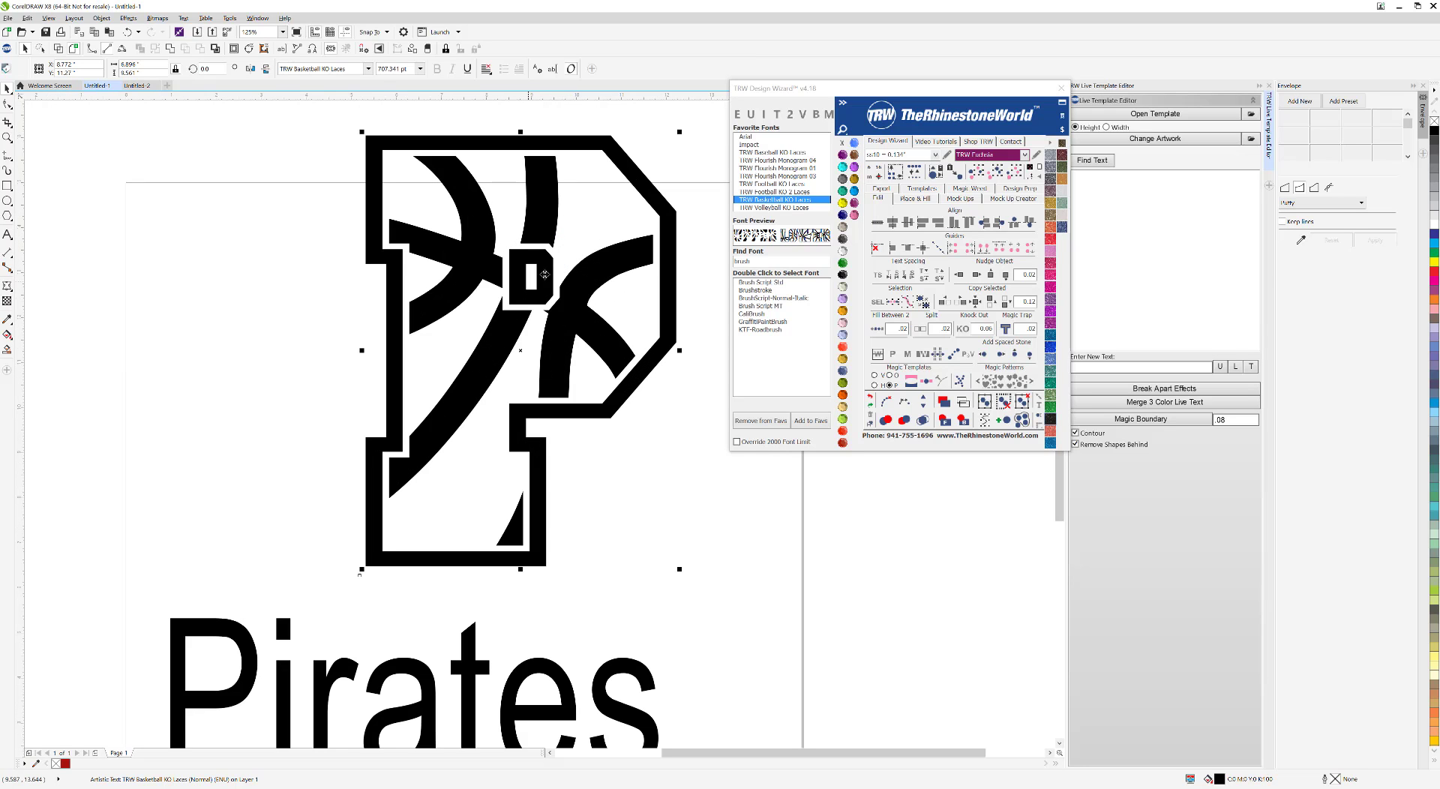
{"action": "scroll", "coordinate": [553, 291], "scroll_direction": "down", "scroll_amount": 3}
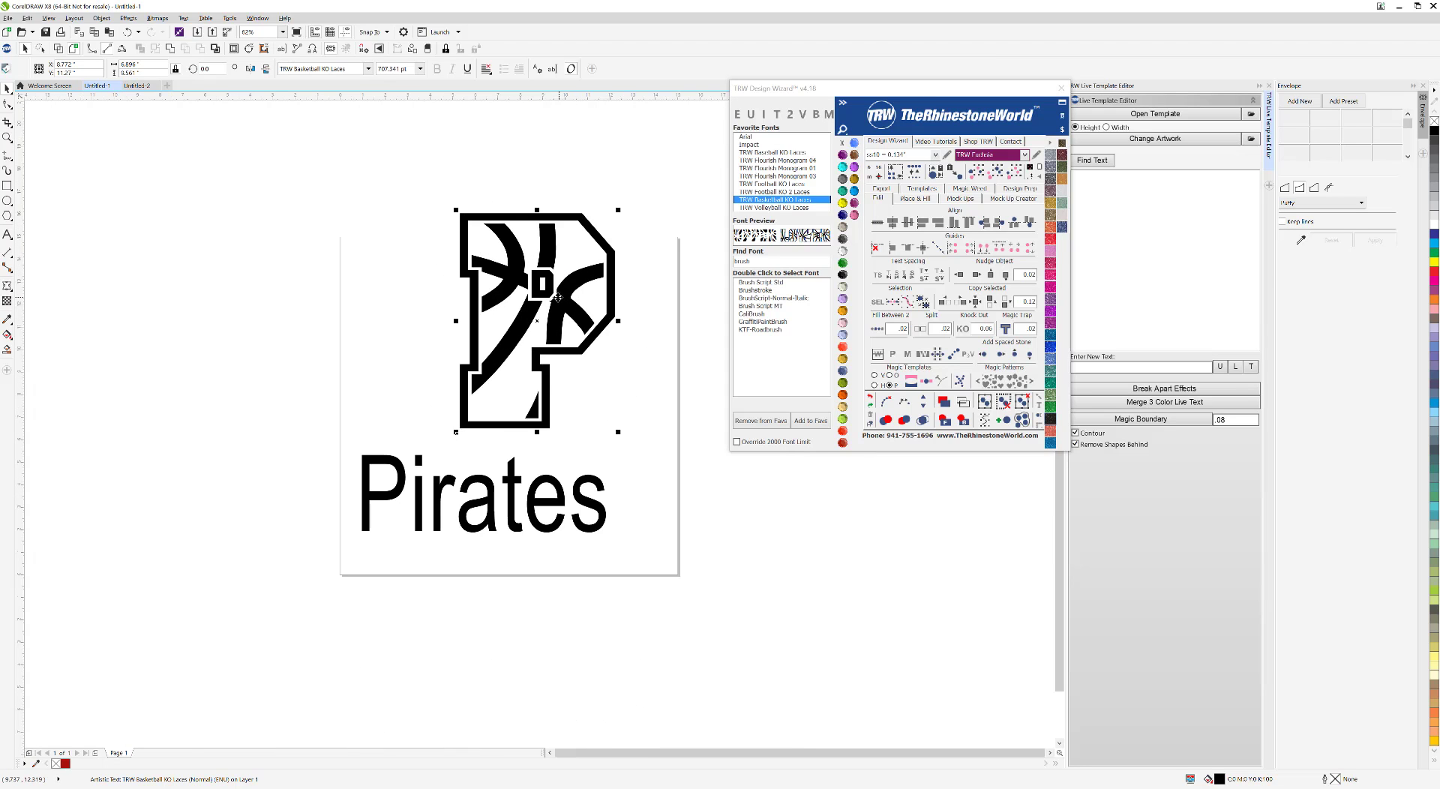
{"action": "left_click_drag", "start_coordinate": [558, 300], "coordinate": [540, 312]}
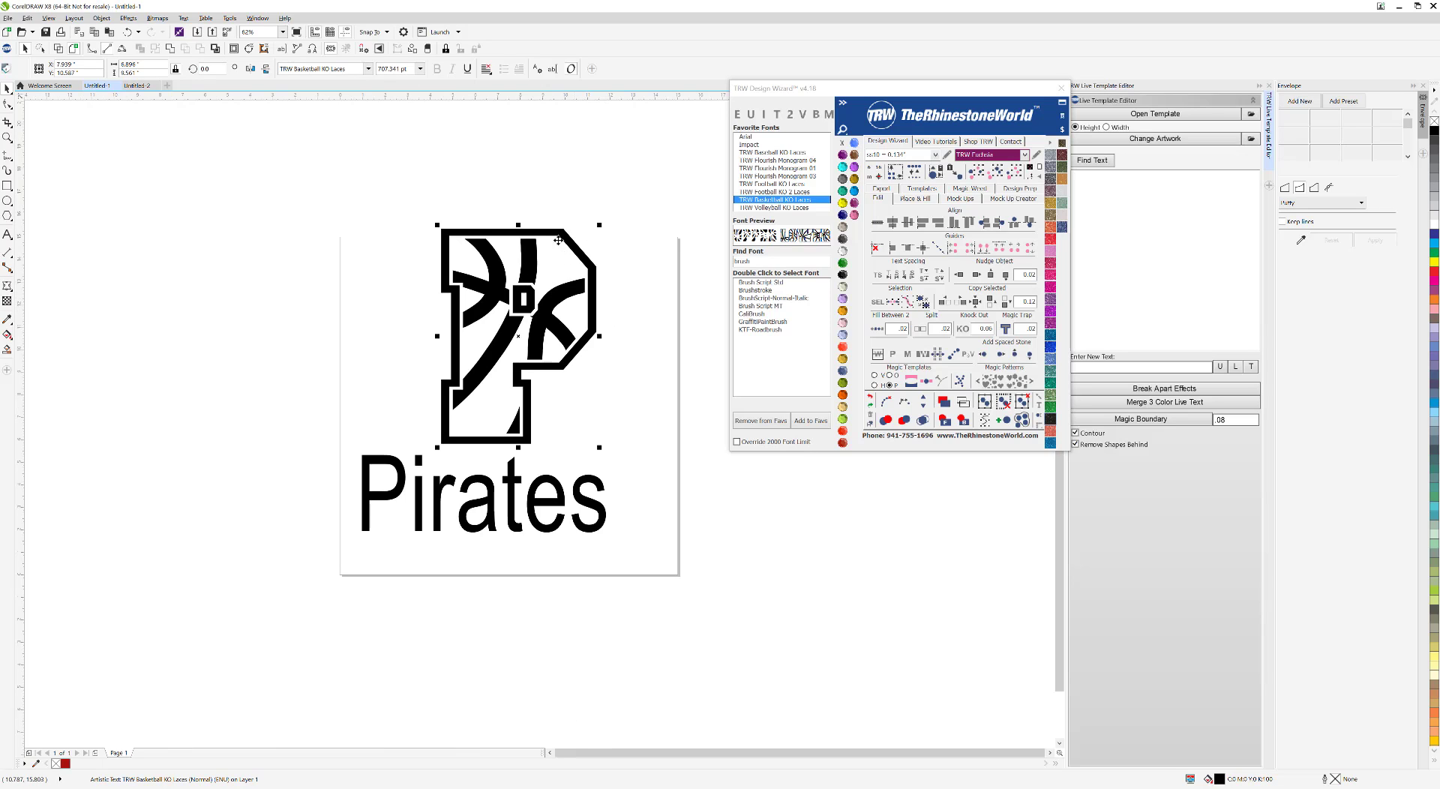
Apply TRW Two Color Magic Text to make the P orange and black.
{"action": "left_click", "coordinate": [791, 116]}
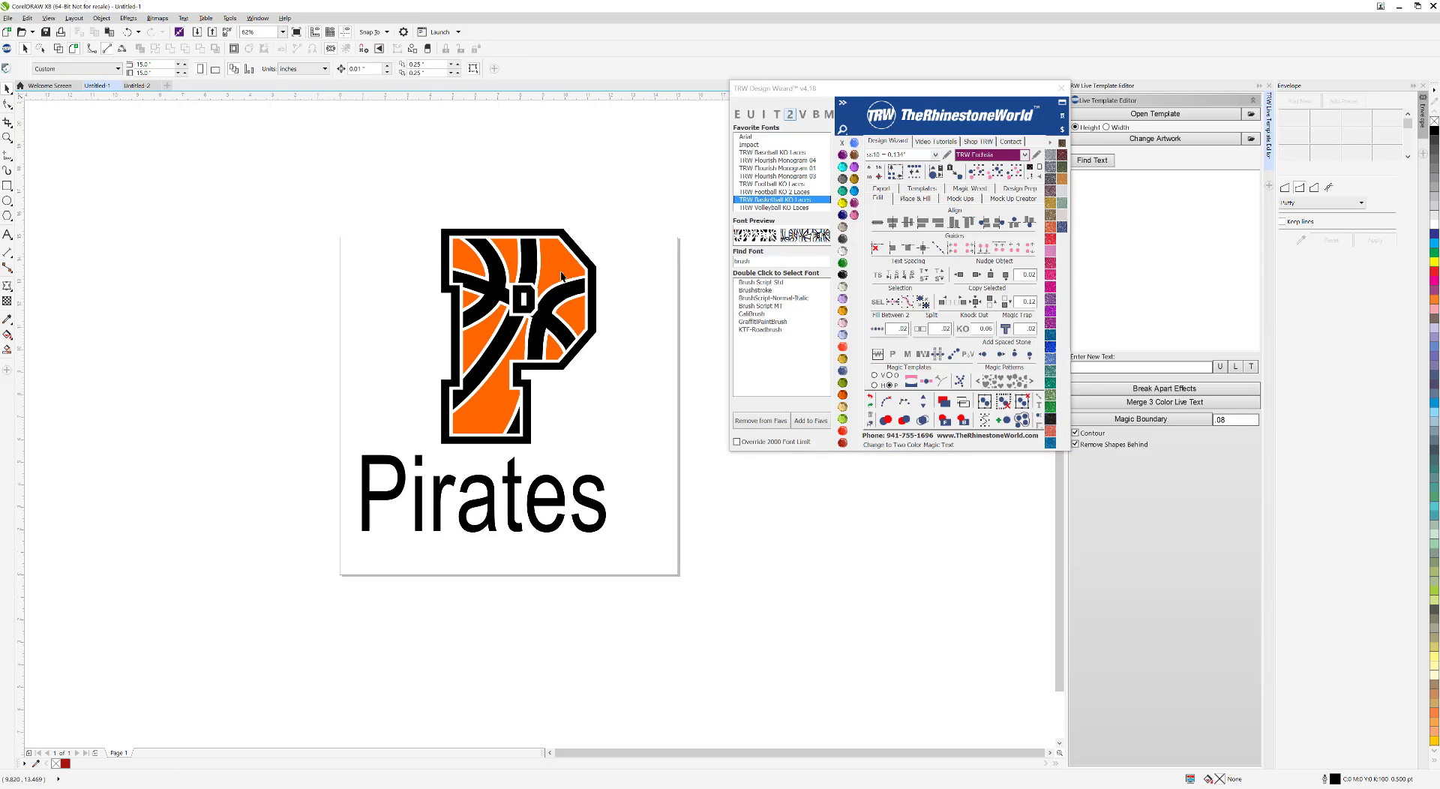
{"action": "left_click_drag", "start_coordinate": [572, 274], "coordinate": [669, 210]}
{"action": "key", "text": "ctrl+z"}
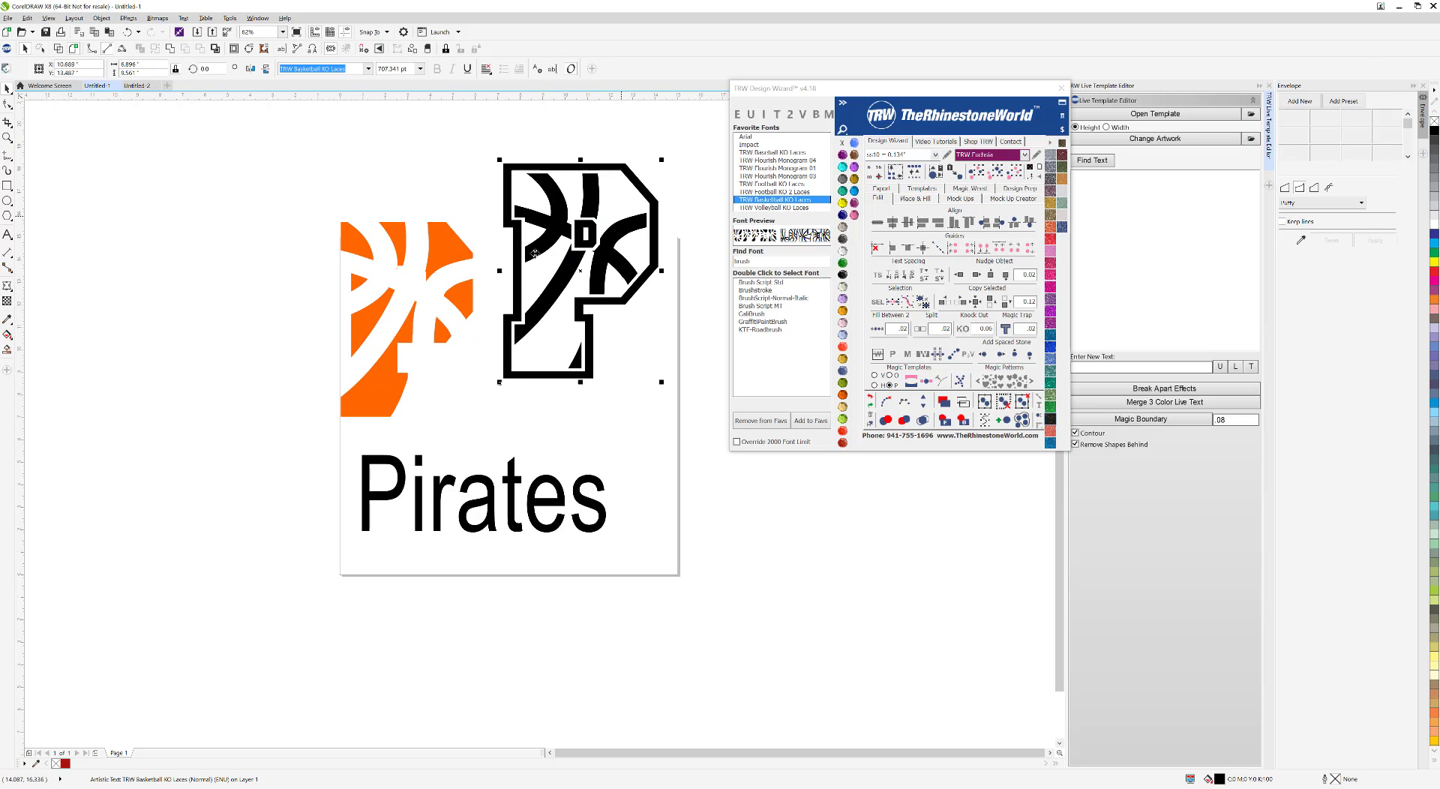
Realign the orange fill inside the black lace outline and select the whole two-colour P.
{"action": "left_click_drag", "start_coordinate": [461, 243], "coordinate": [614, 204]}
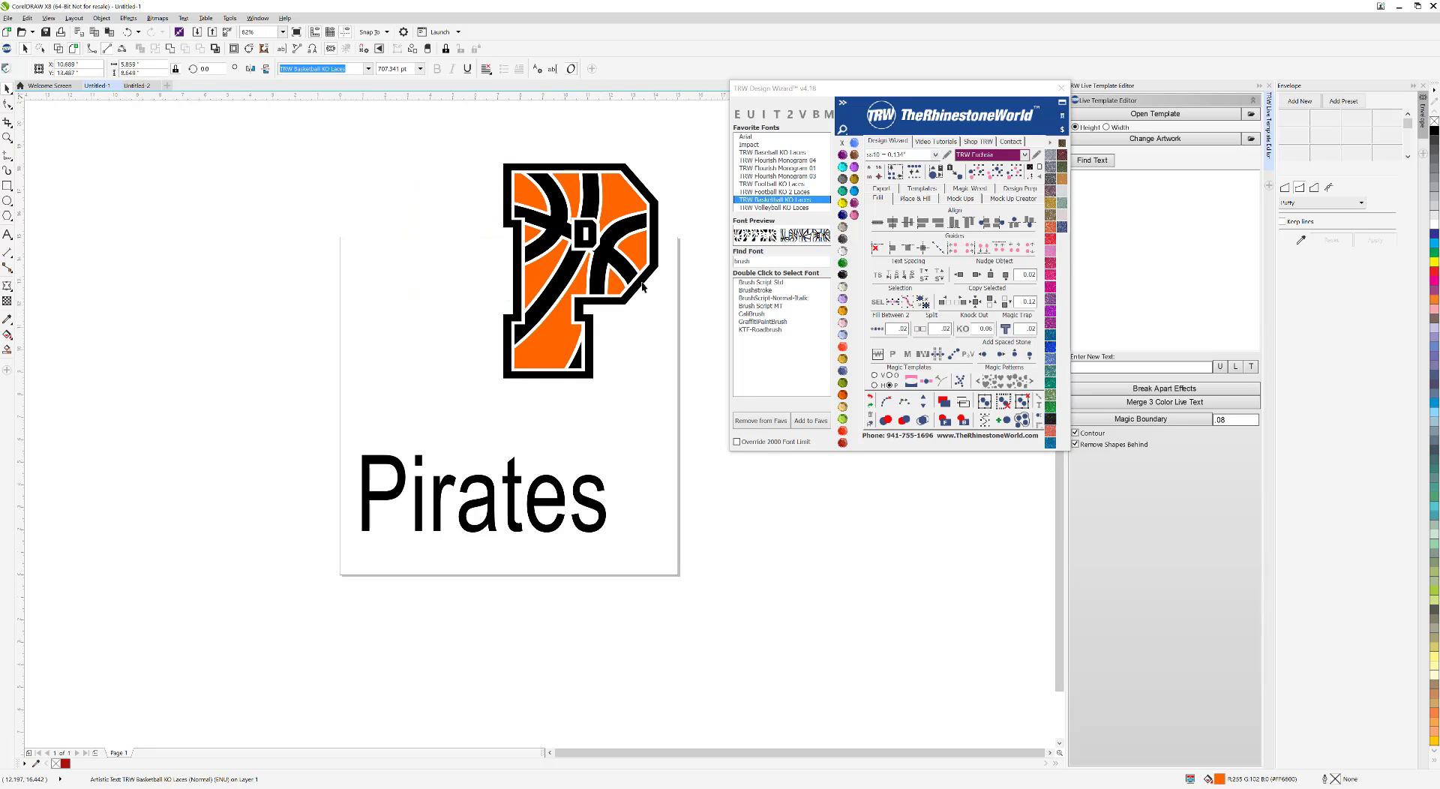
{"action": "left_click", "coordinate": [651, 342]}
{"action": "key", "text": "ctrl+z"}
{"action": "key", "text": "ctrl+z"}
{"action": "key", "text": "ctrl+z"}
{"action": "key", "text": "ctrl+z"}
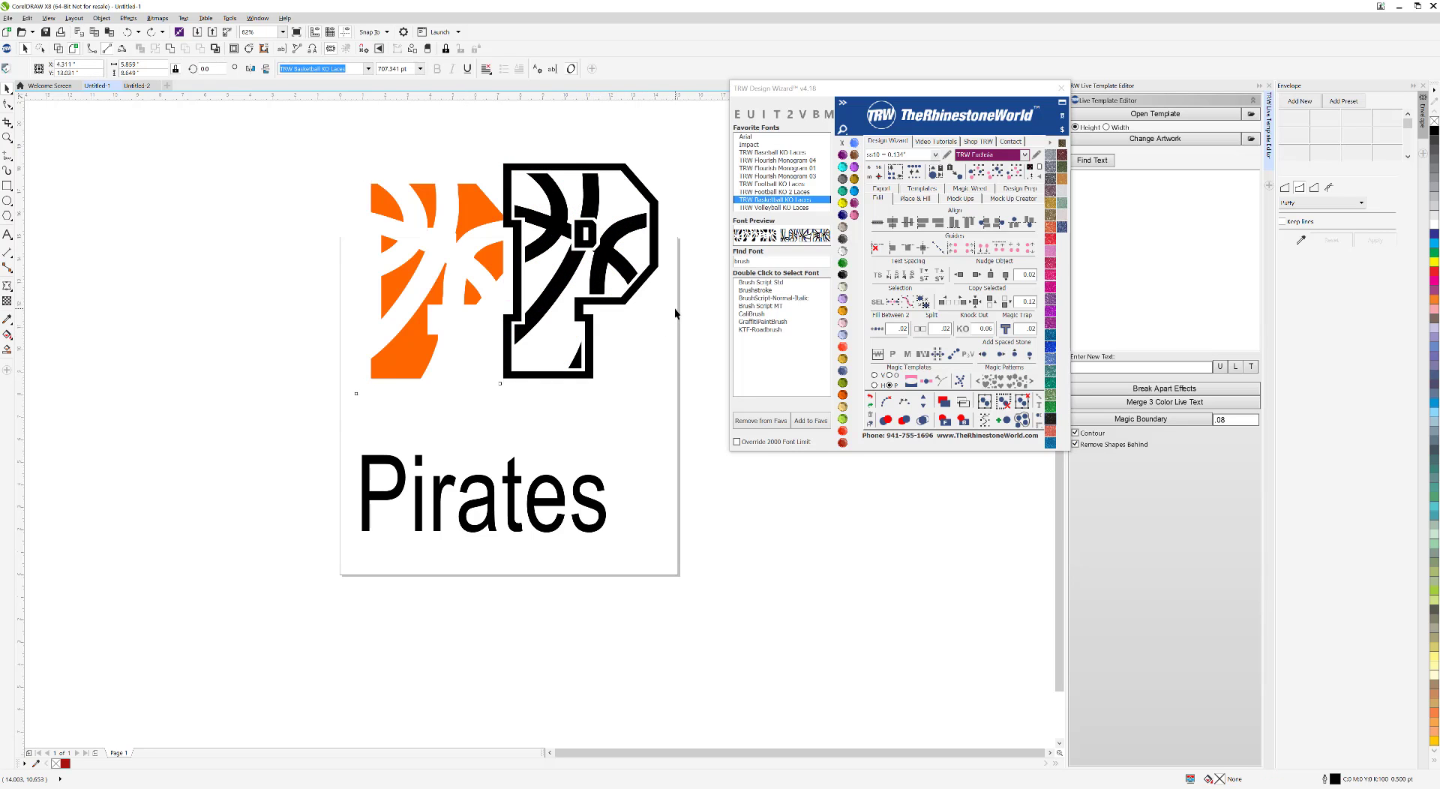
{"action": "key", "text": "Escape"}
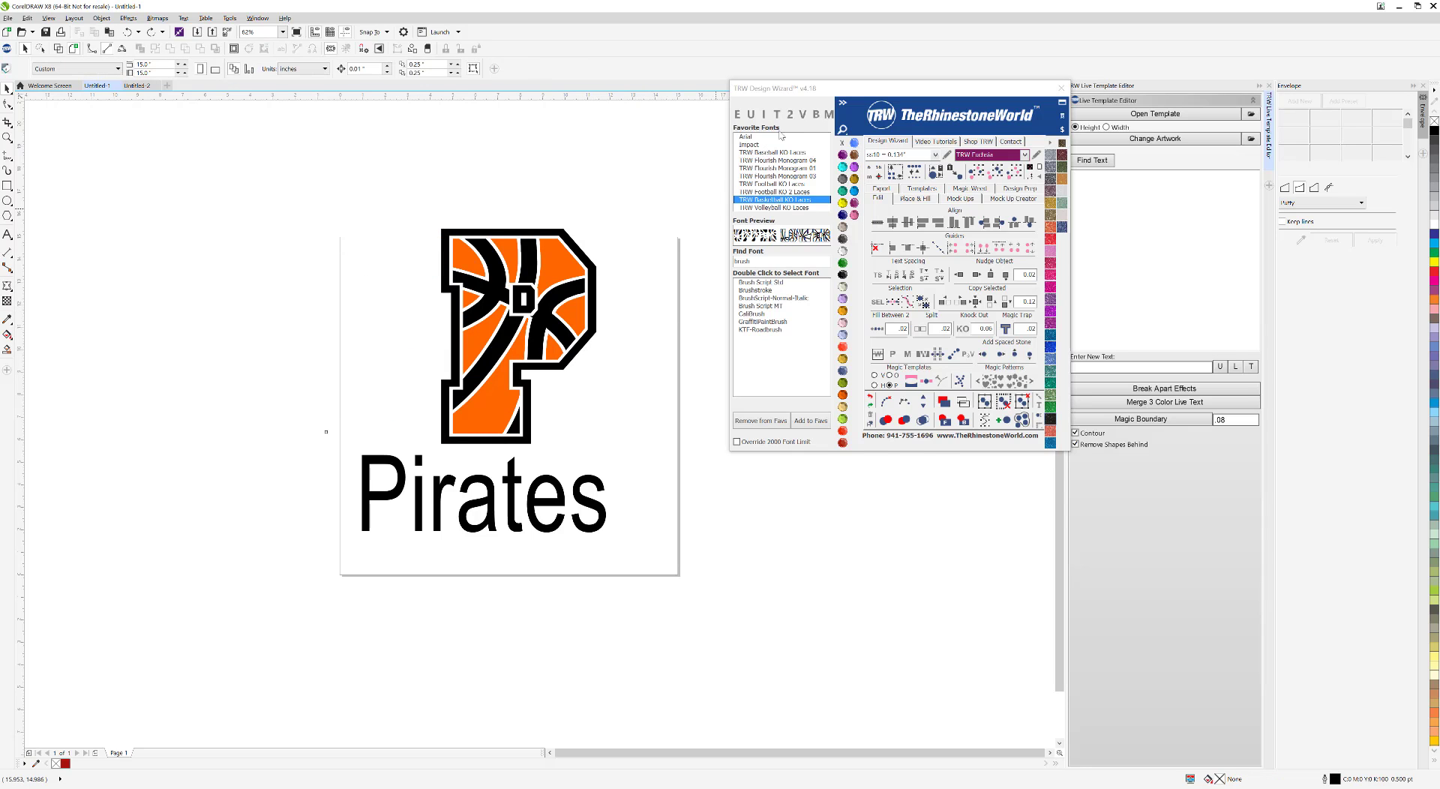
{"action": "left_click_drag", "start_coordinate": [633, 201], "coordinate": [420, 489]}
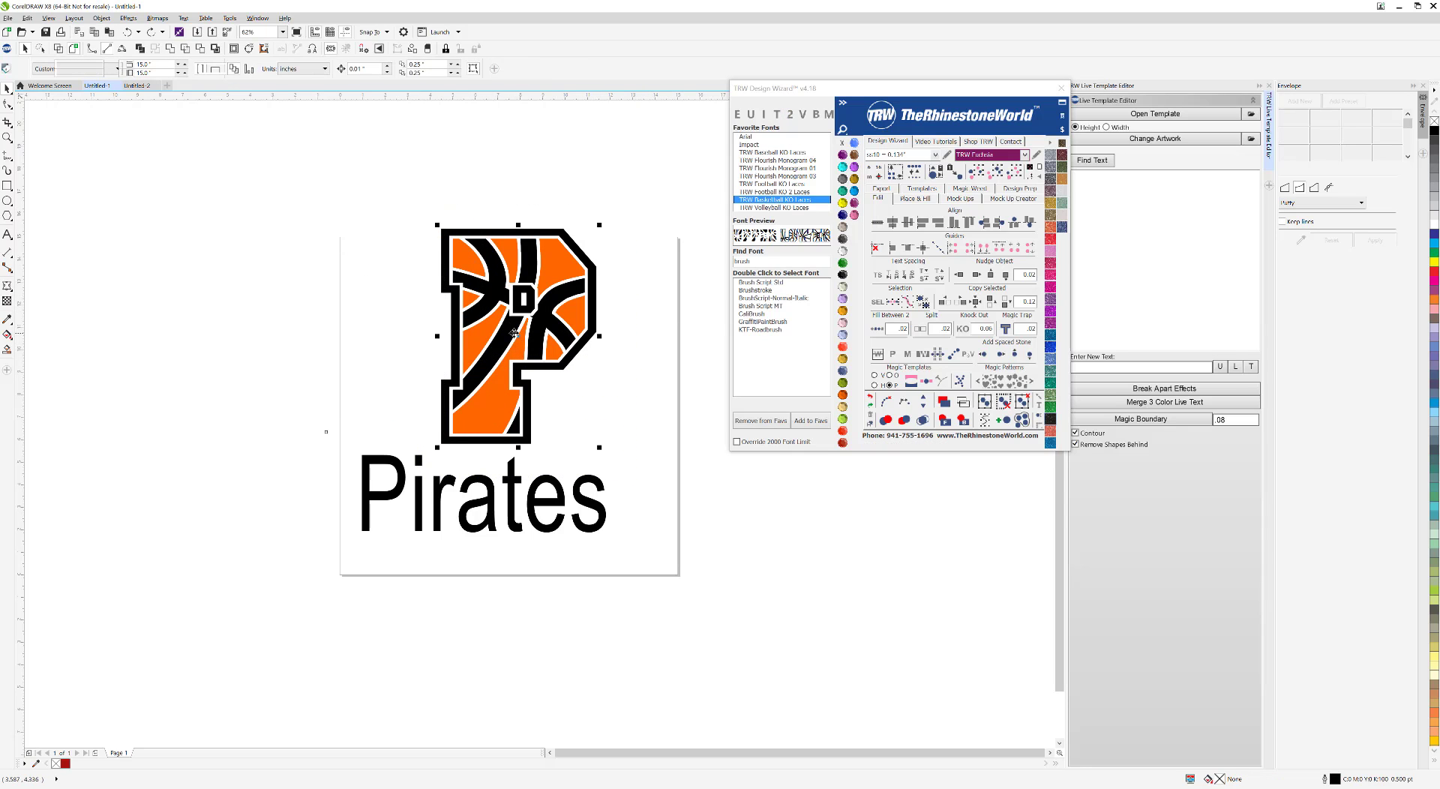
Set the Pirates text in the Brush Script Std font.
{"action": "left_click", "coordinate": [627, 462]}
{"action": "left_click_drag", "start_coordinate": [591, 505], "coordinate": [625, 515]}
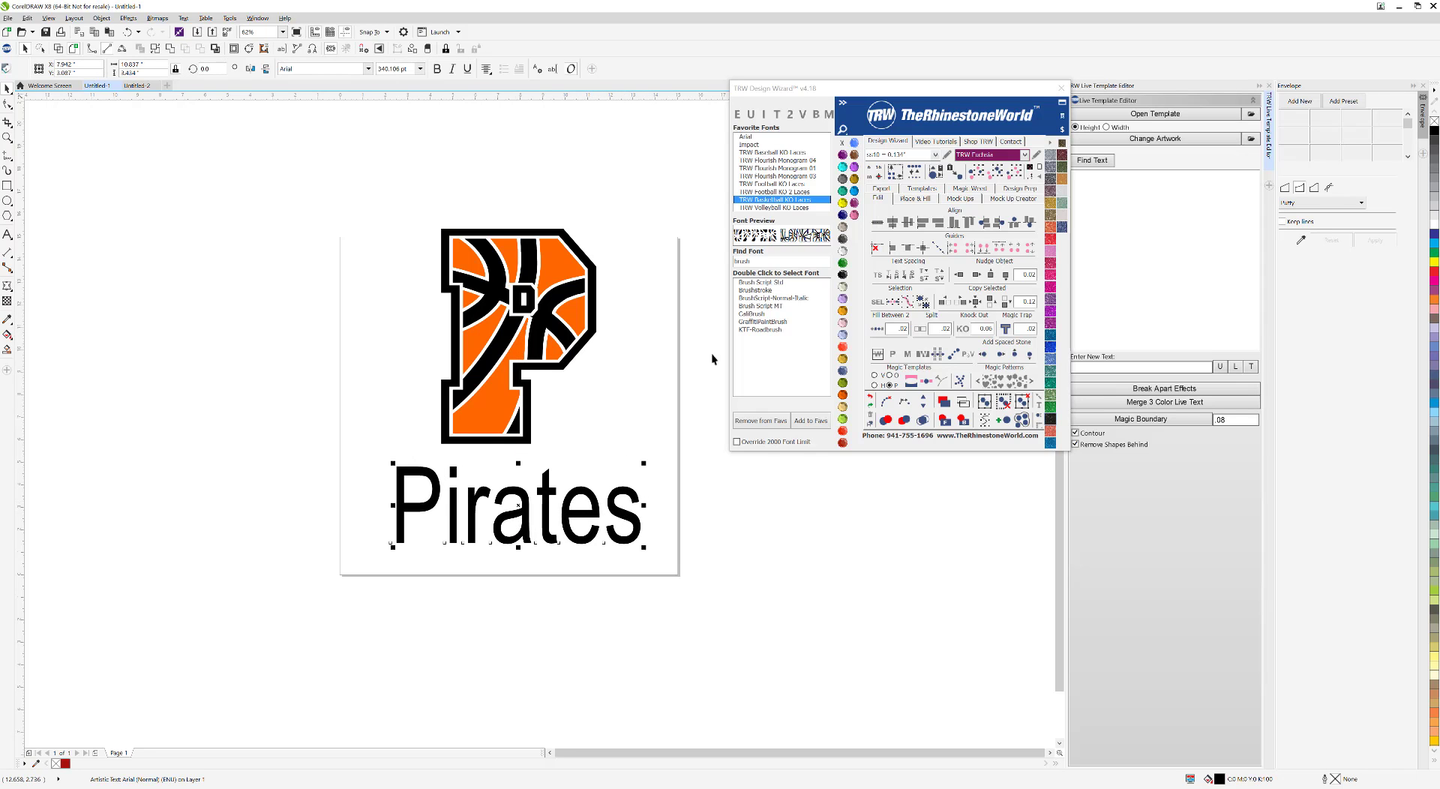
{"action": "left_click", "coordinate": [768, 283]}
{"action": "double_click", "coordinate": [769, 291]}
{"action": "double_click", "coordinate": [767, 283]}
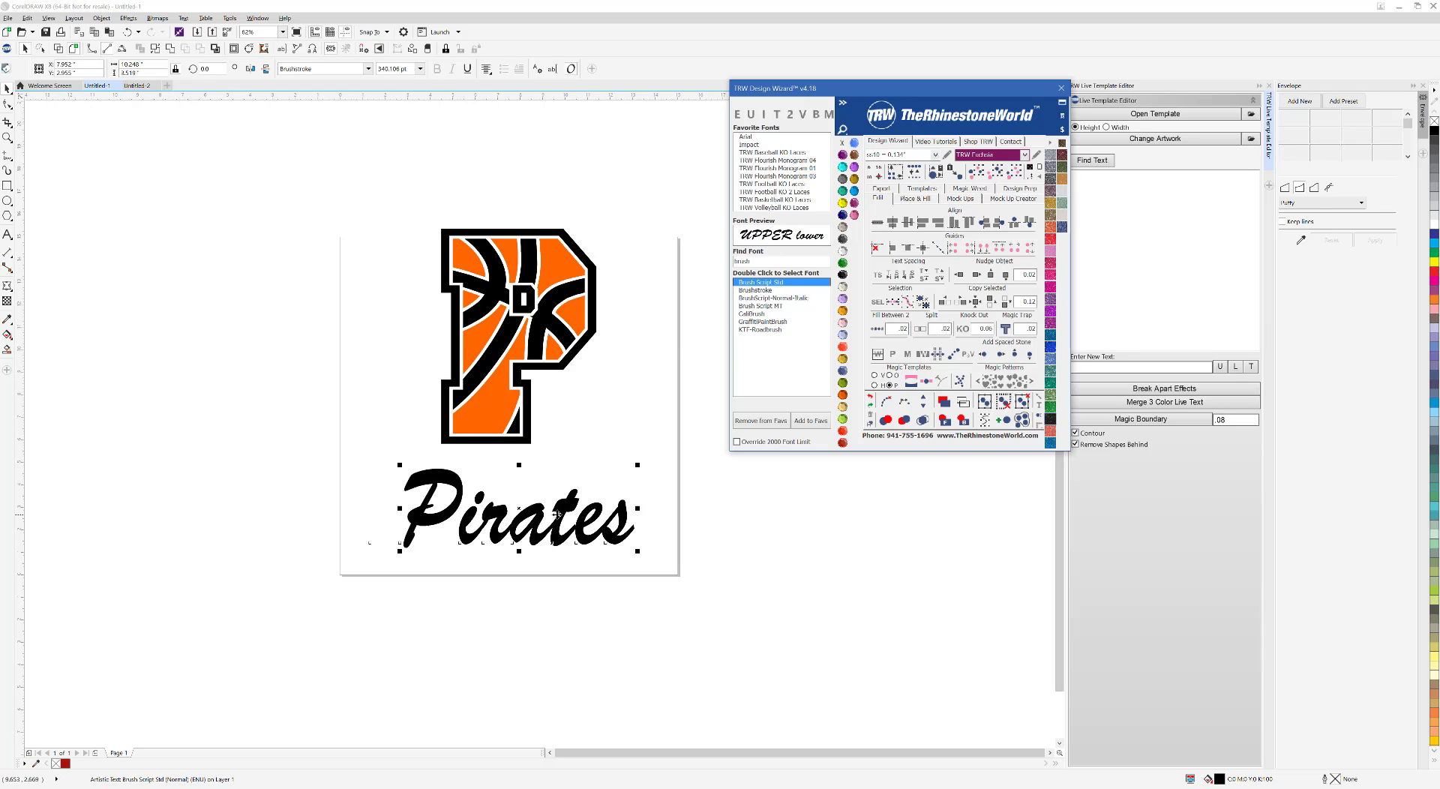
Colour Pirates Ruby Maroon and place it across the middle of the P.
{"action": "left_click_drag", "start_coordinate": [573, 507], "coordinate": [570, 336]}
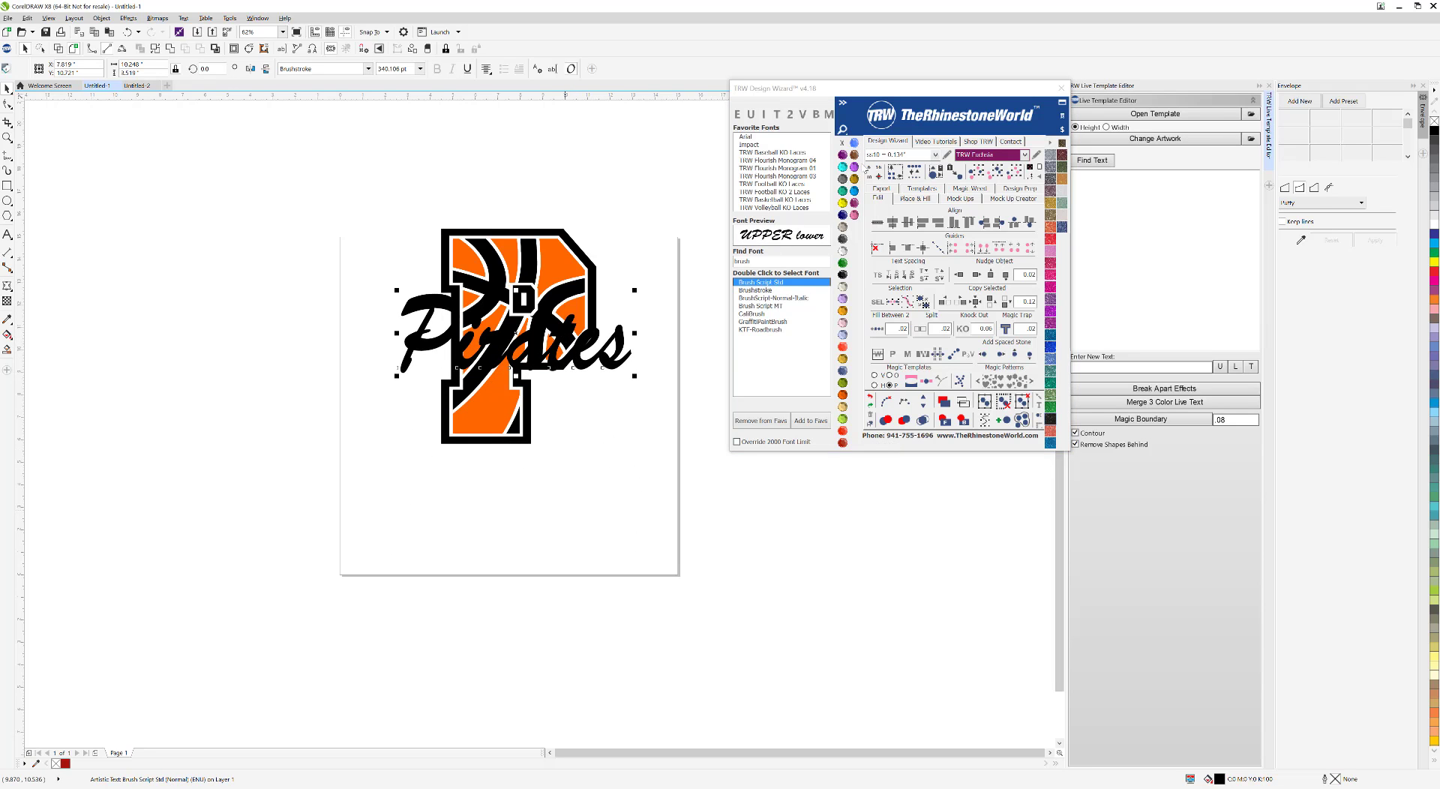
{"action": "left_click", "coordinate": [843, 444]}
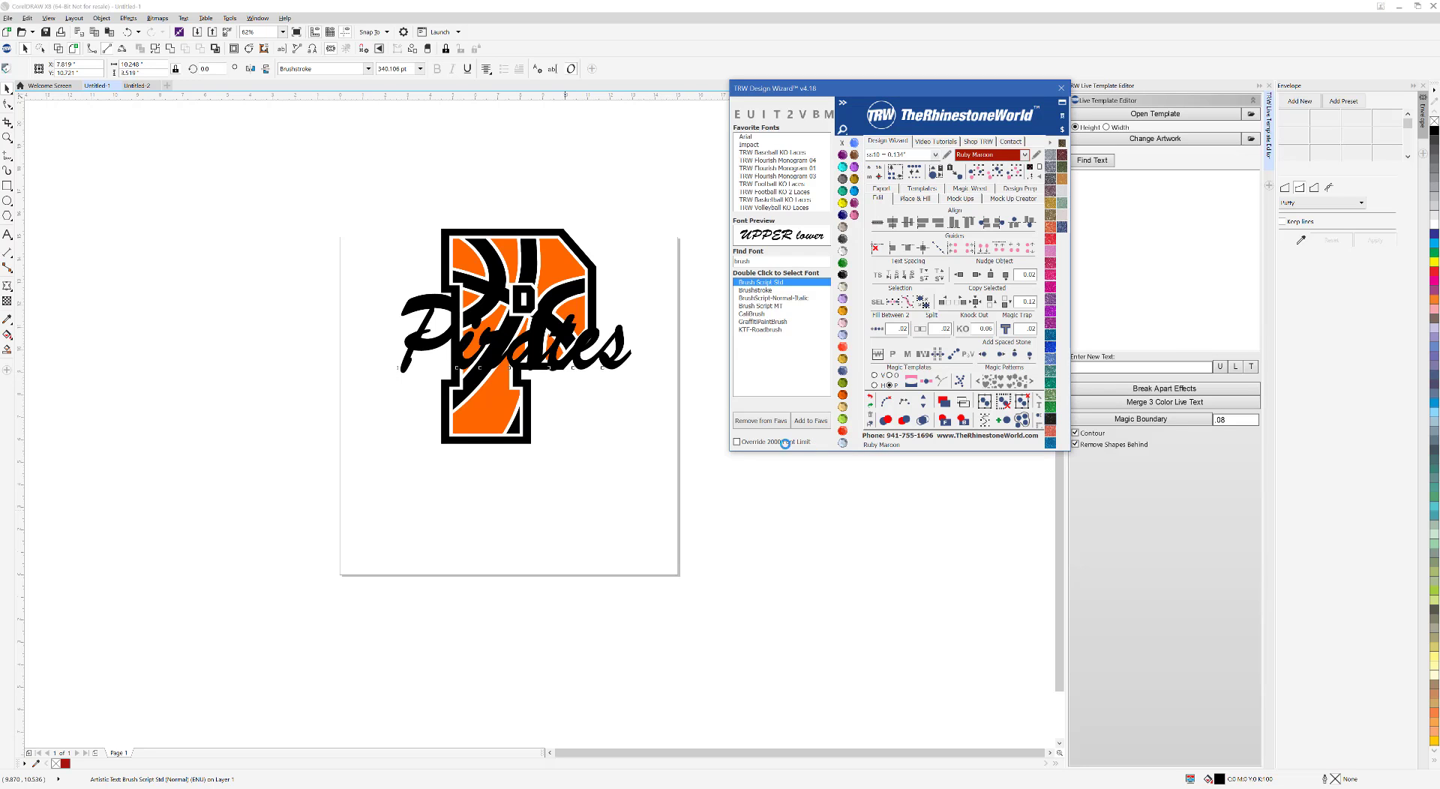
{"action": "scroll", "coordinate": [559, 349], "scroll_direction": "up", "scroll_amount": 2}
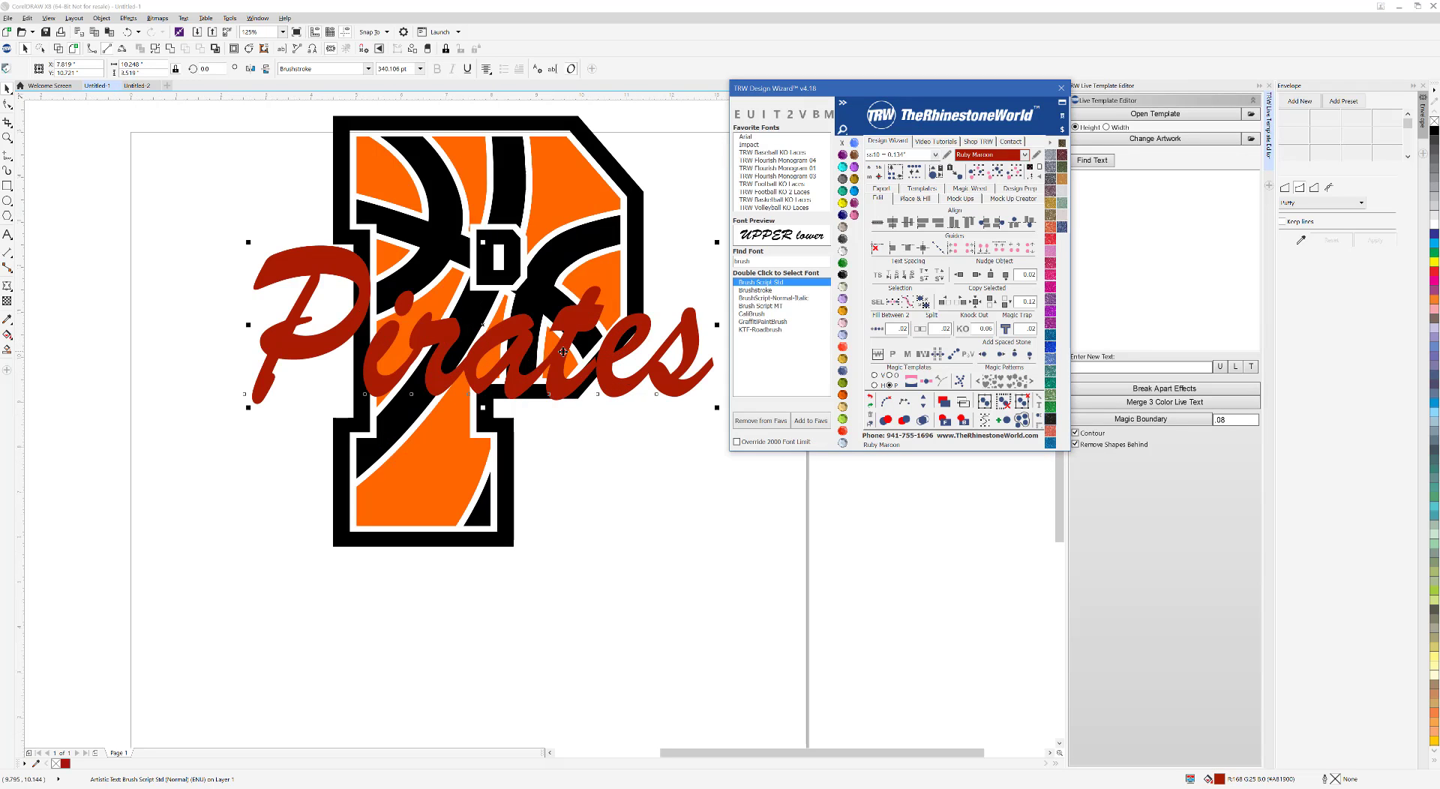
{"action": "left_click_drag", "start_coordinate": [559, 351], "coordinate": [565, 381]}
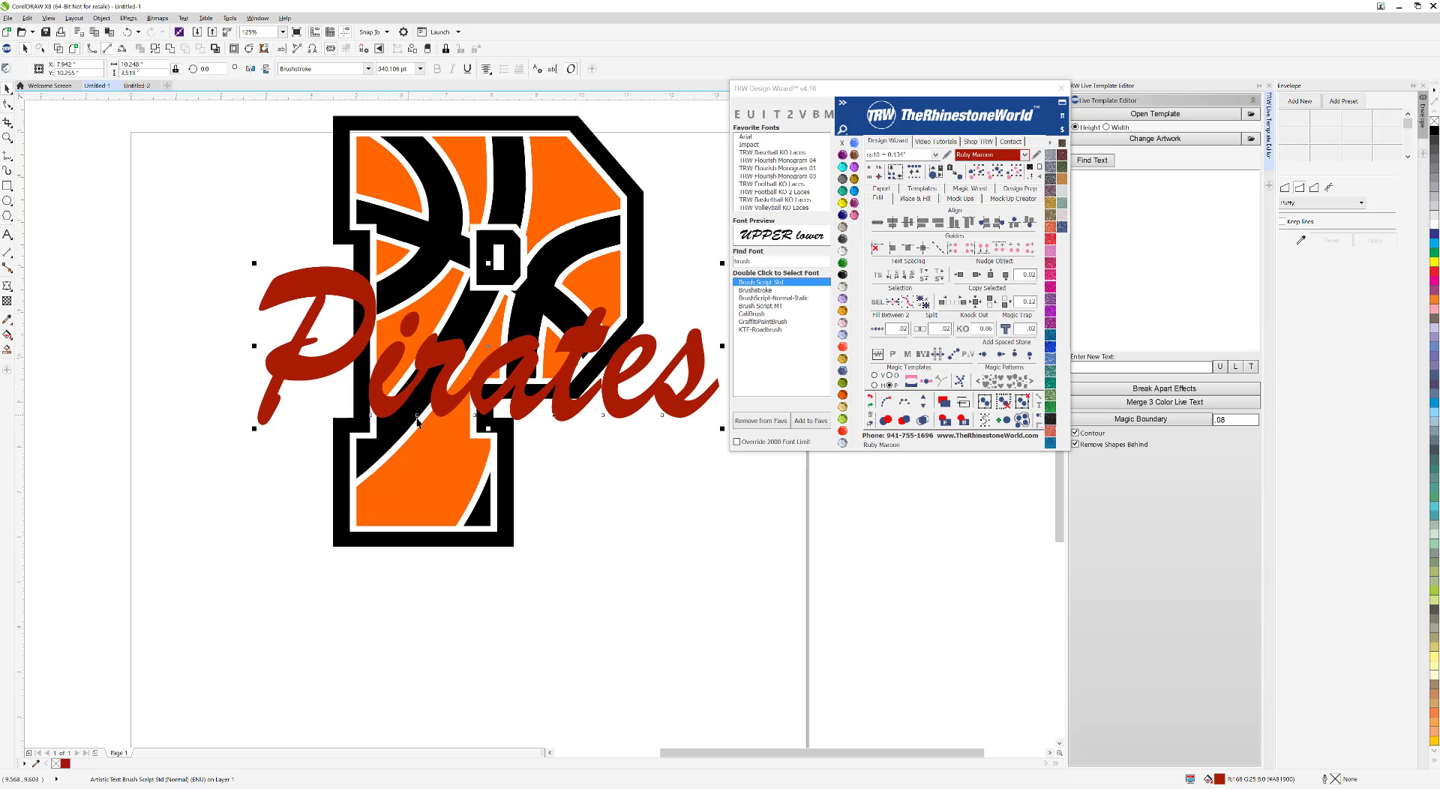
{"action": "key", "text": "Up"}
{"action": "key", "text": "Up"}
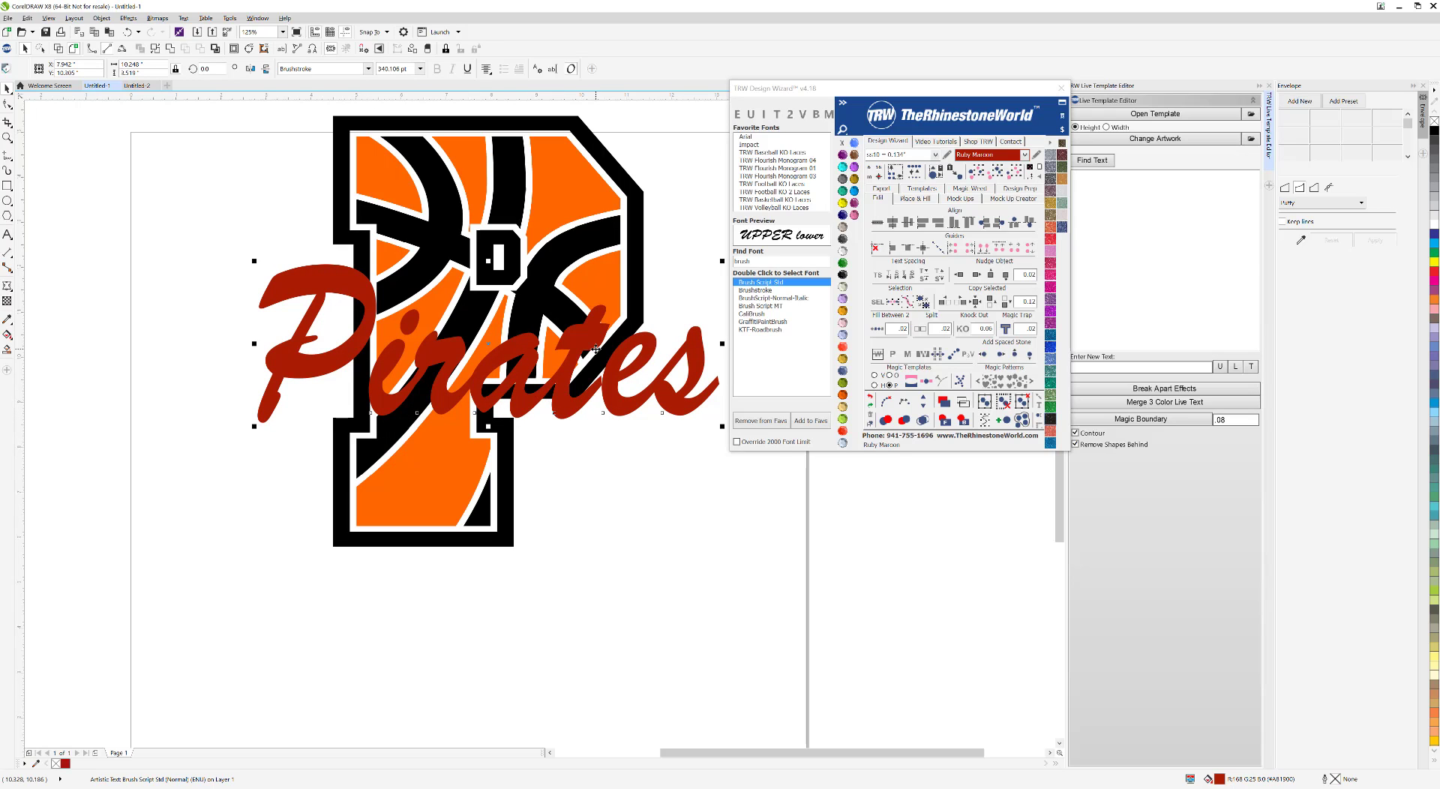
Tighten Pirates' character spacing seven times and enlarge it to about 347 pt.
{"action": "scroll", "coordinate": [609, 383], "scroll_direction": "up", "scroll_amount": 2}
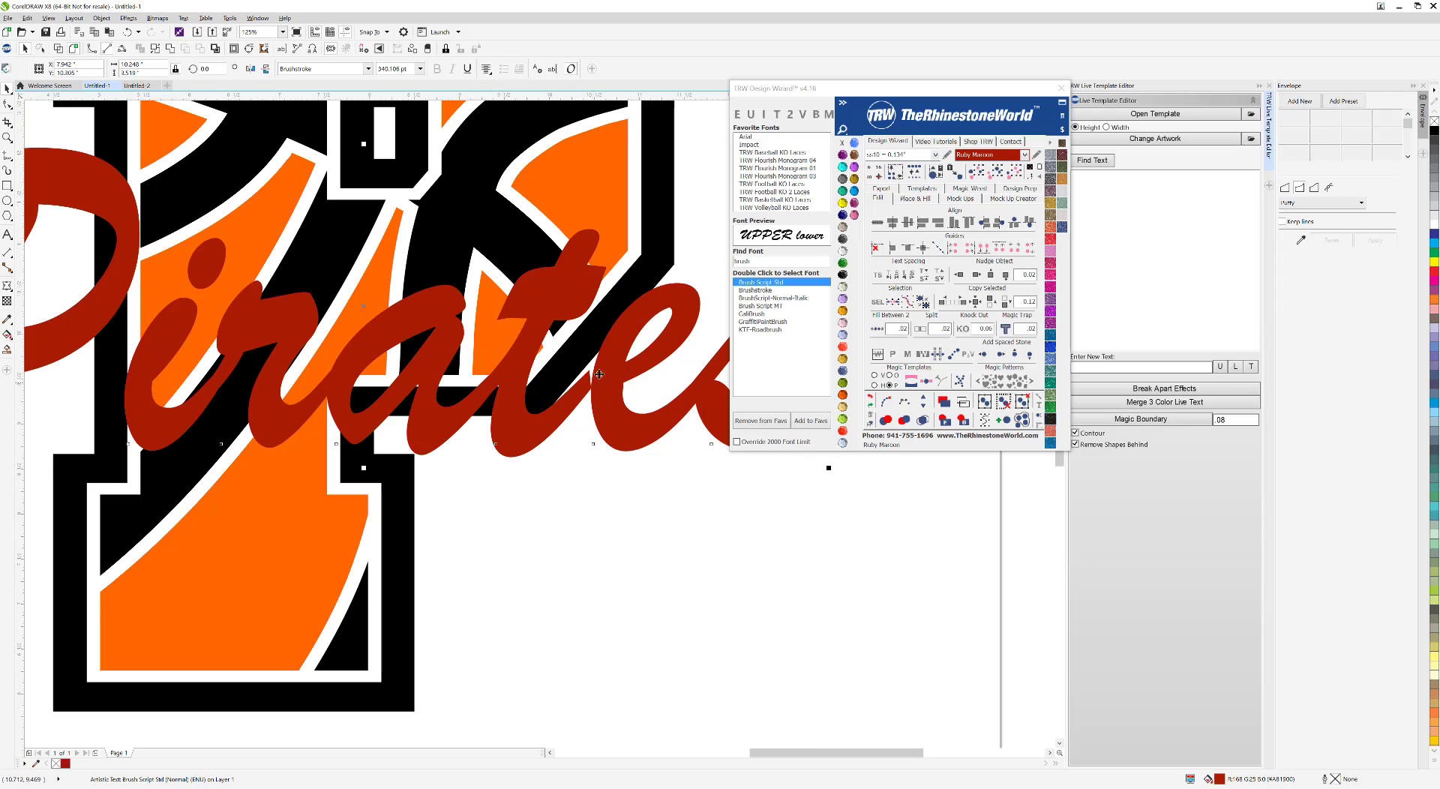
{"action": "left_click", "coordinate": [893, 277]}
{"action": "left_click", "coordinate": [894, 278]}
{"action": "left_click", "coordinate": [894, 277]}
{"action": "left_click", "coordinate": [894, 277]}
{"action": "left_click", "coordinate": [895, 278]}
{"action": "left_click", "coordinate": [895, 278]}
{"action": "left_click", "coordinate": [895, 277]}
{"action": "scroll", "coordinate": [563, 380], "scroll_direction": "down", "scroll_amount": 2}
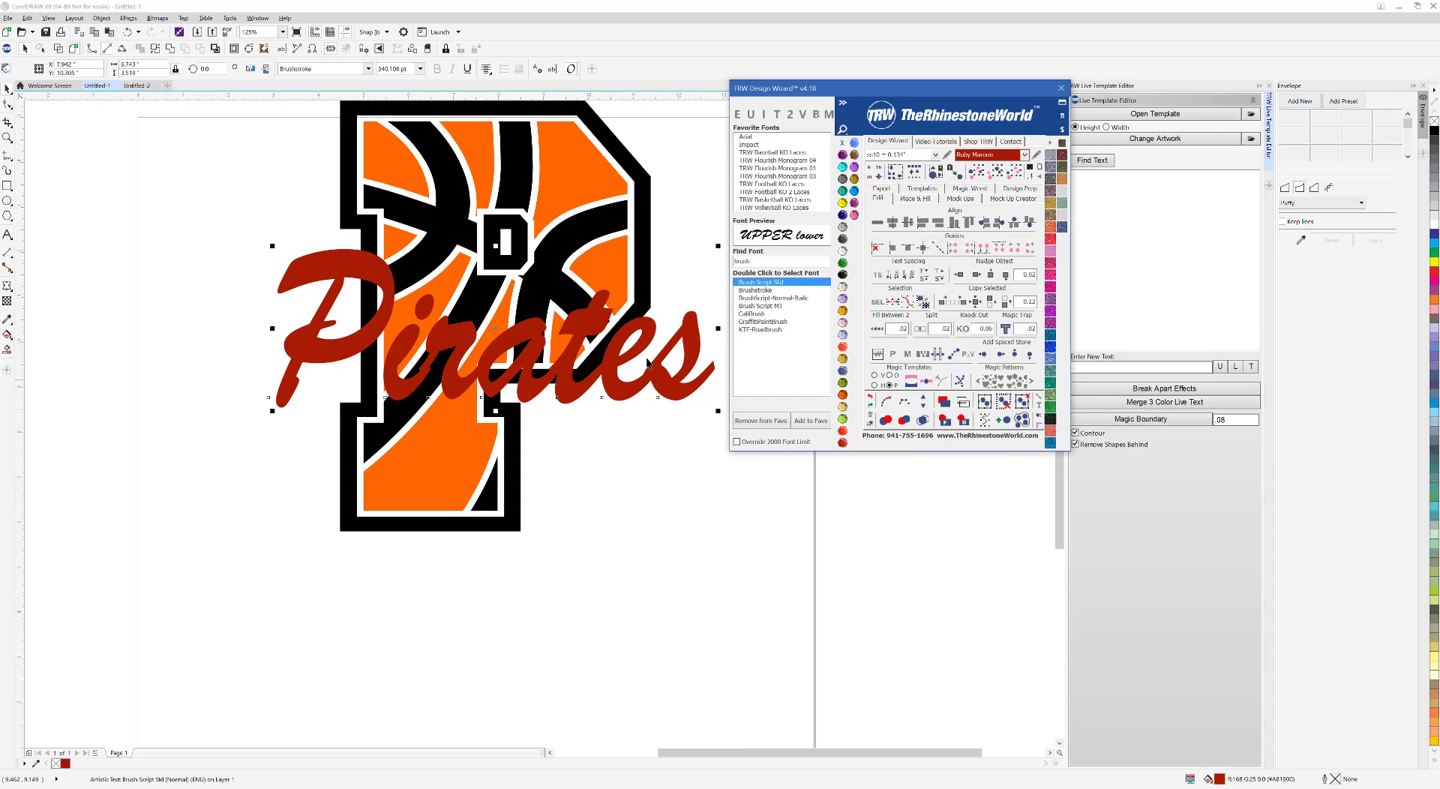
{"action": "left_click_drag", "start_coordinate": [273, 250], "coordinate": [263, 238]}
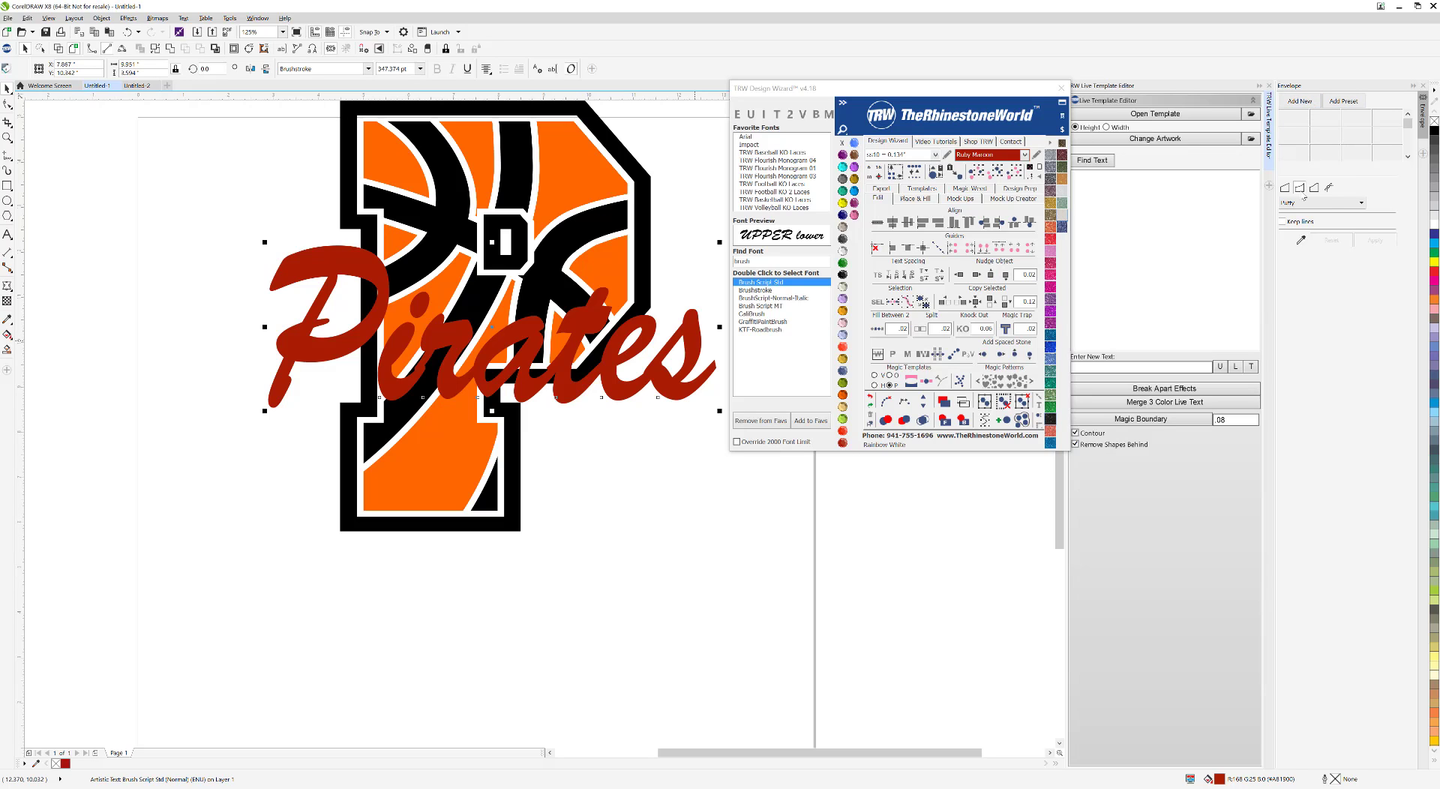
Give Pirates a single-arc envelope with its top middle edge bent downward.
{"action": "left_click", "coordinate": [1298, 103]}
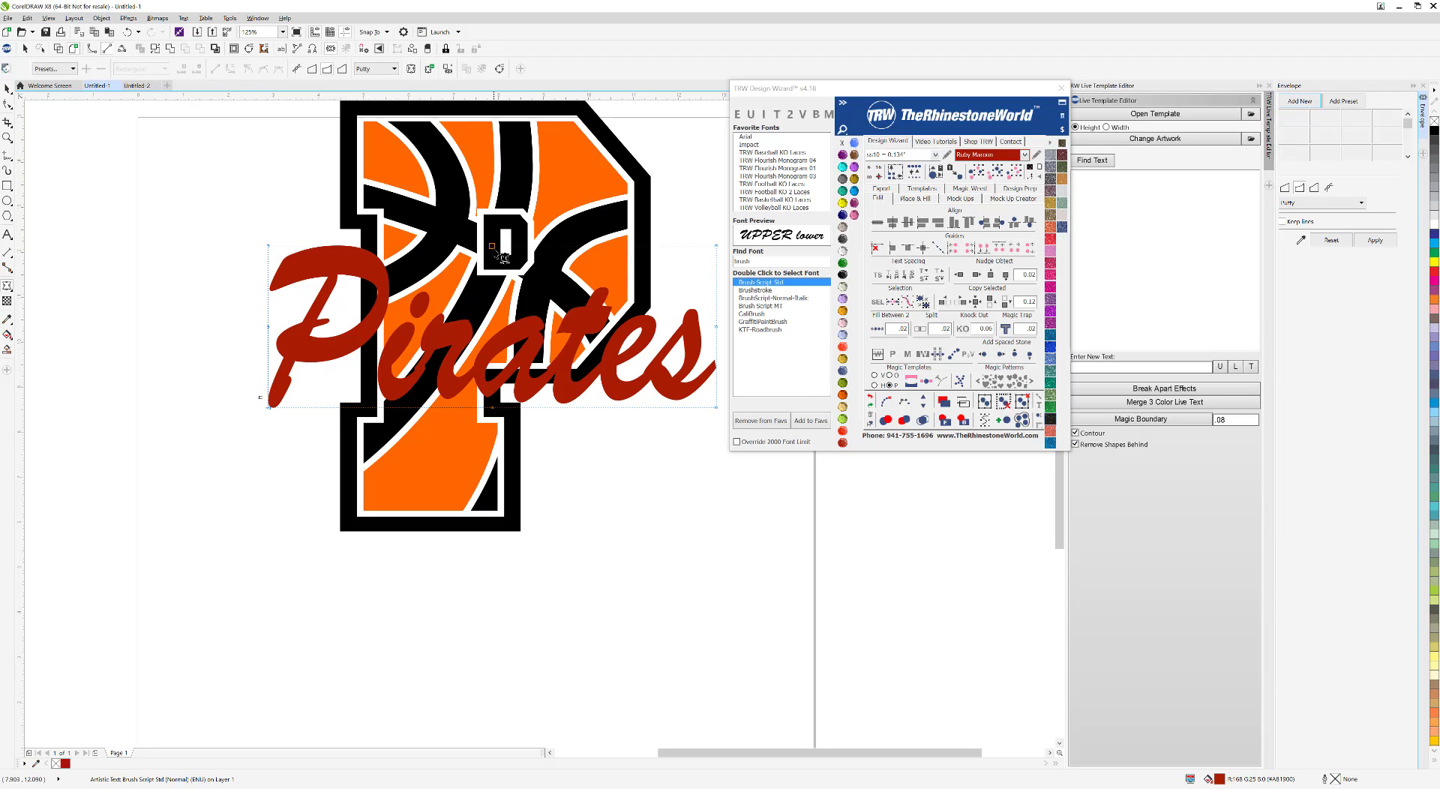
{"action": "left_click", "coordinate": [509, 214]}
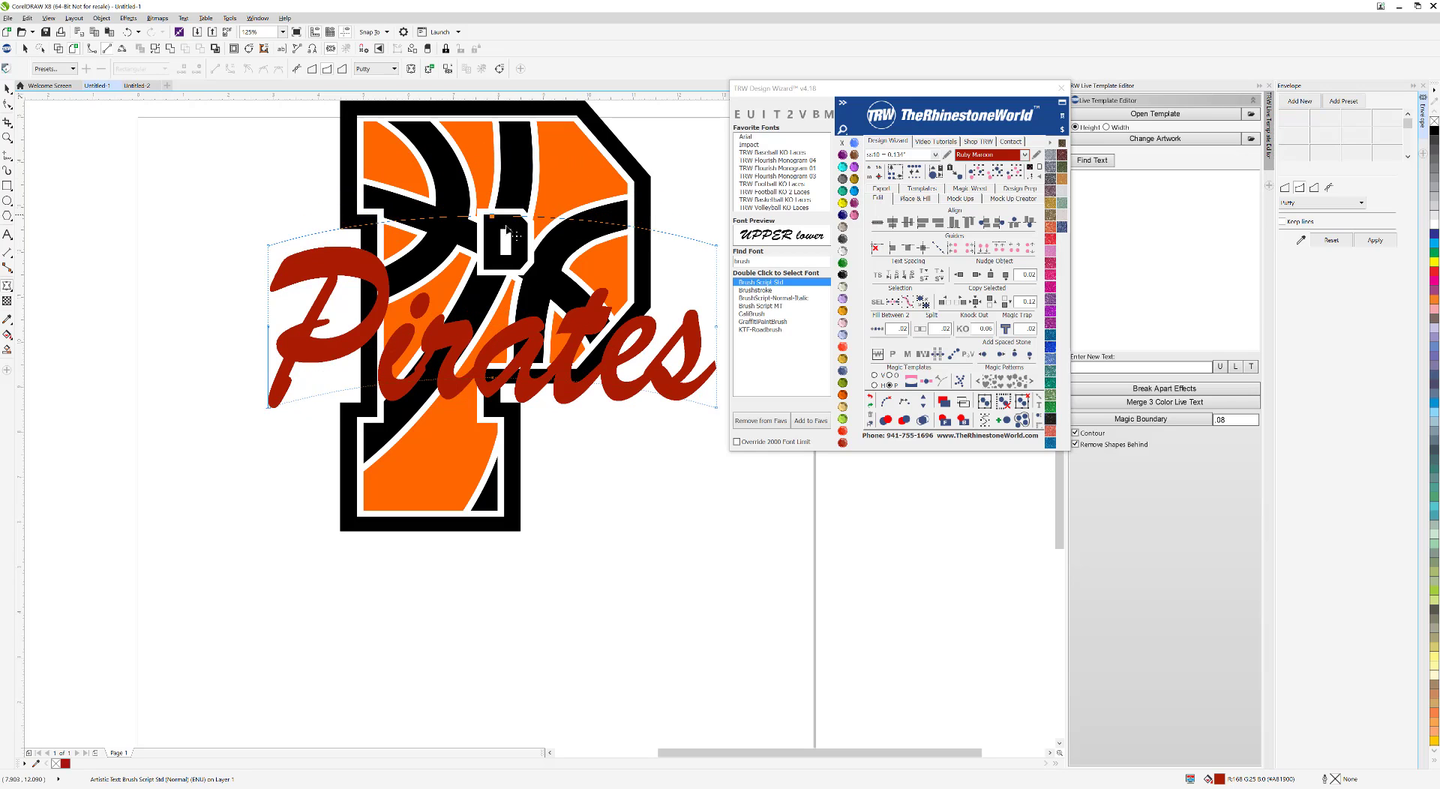
{"action": "left_click_drag", "start_coordinate": [518, 213], "coordinate": [518, 226]}
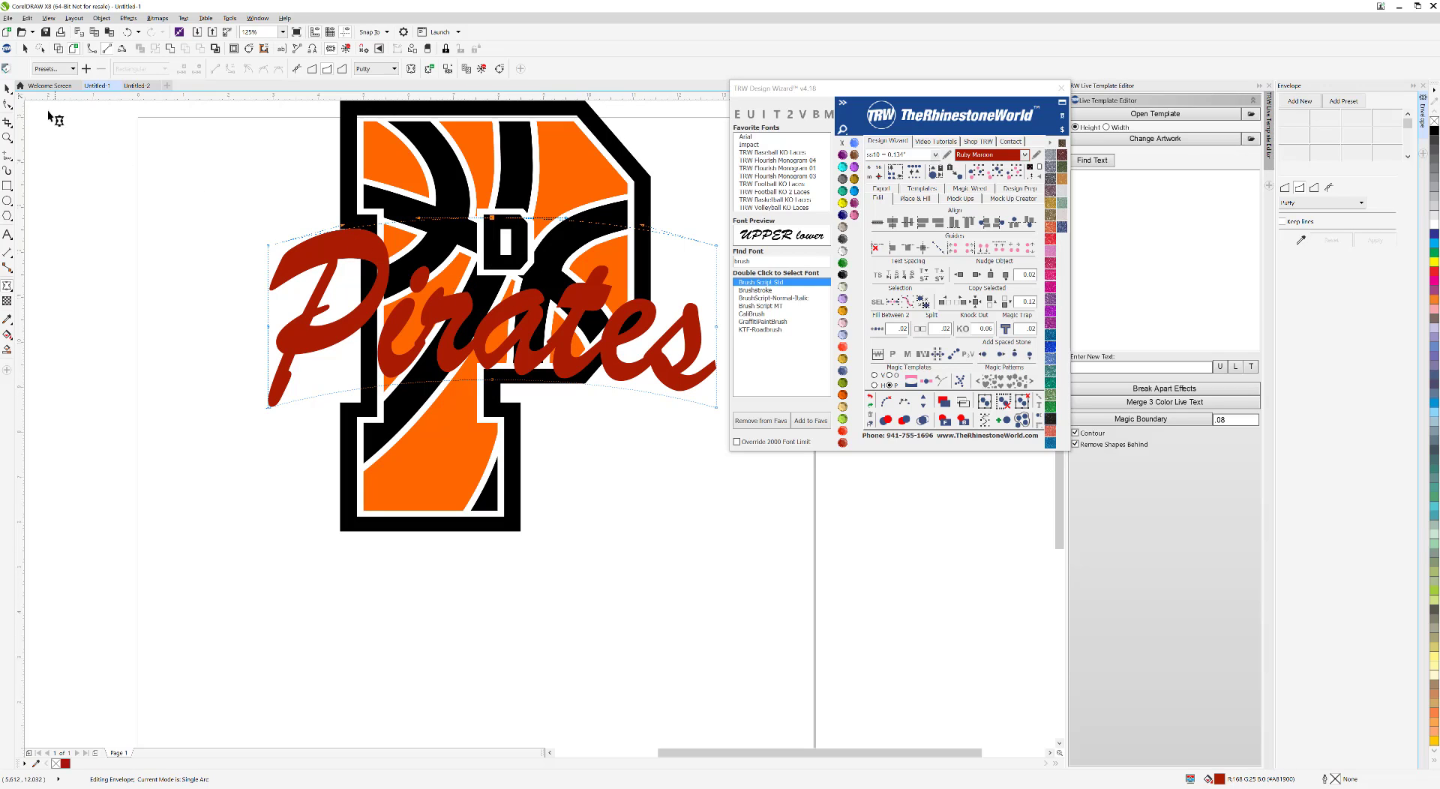
{"action": "left_click", "coordinate": [7, 88]}
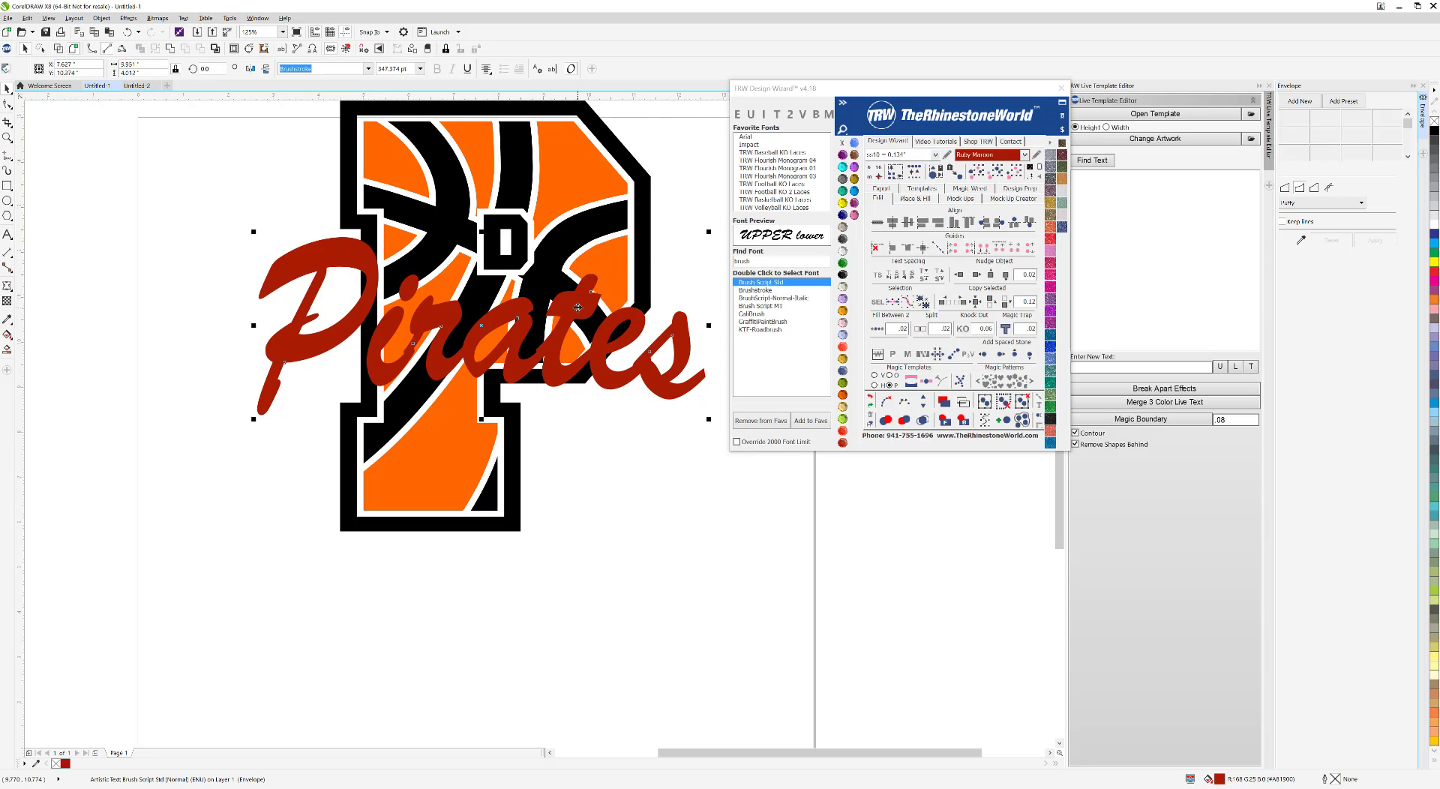
{"action": "scroll", "coordinate": [545, 345], "scroll_direction": "up", "scroll_amount": 1}
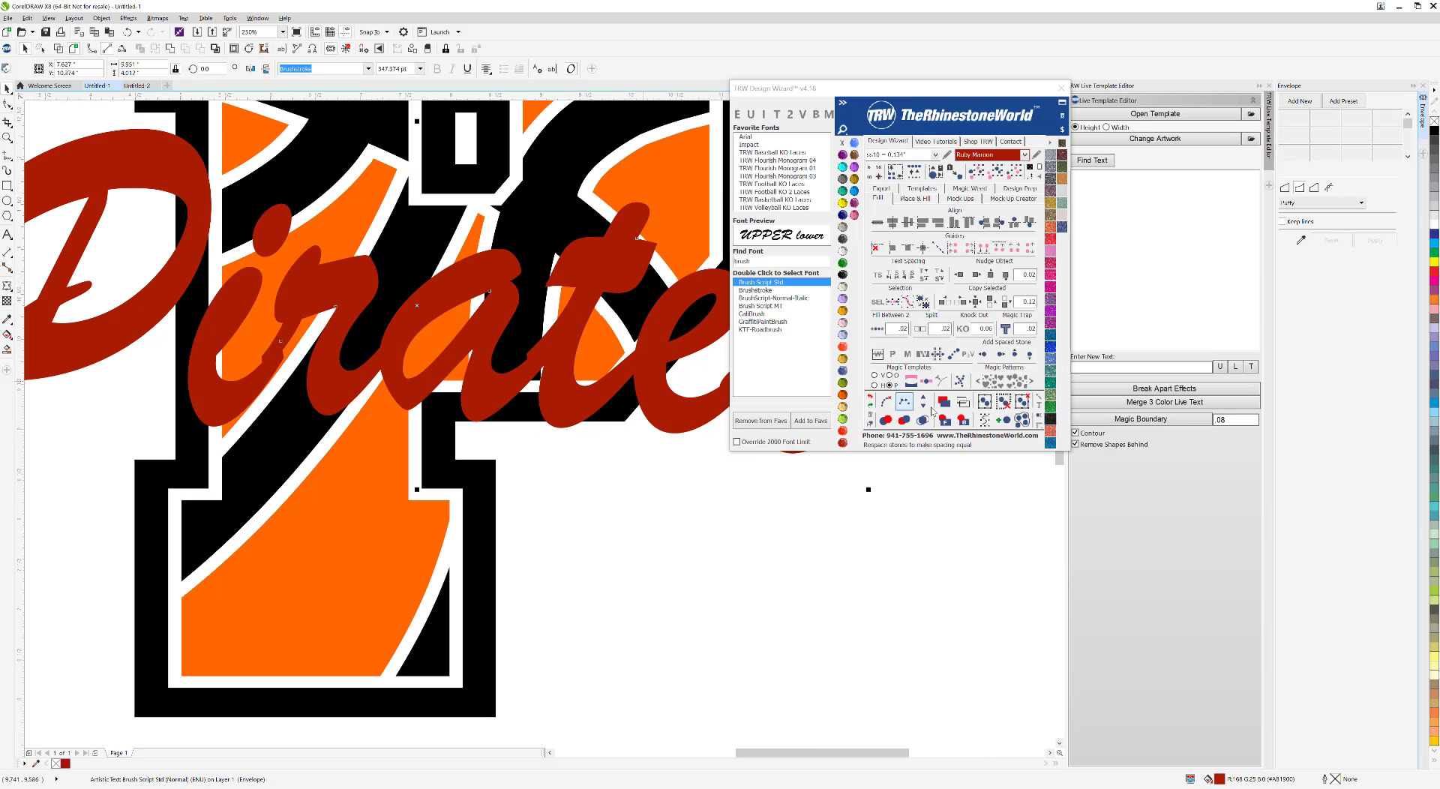
{"action": "left_click", "coordinate": [963, 403]}
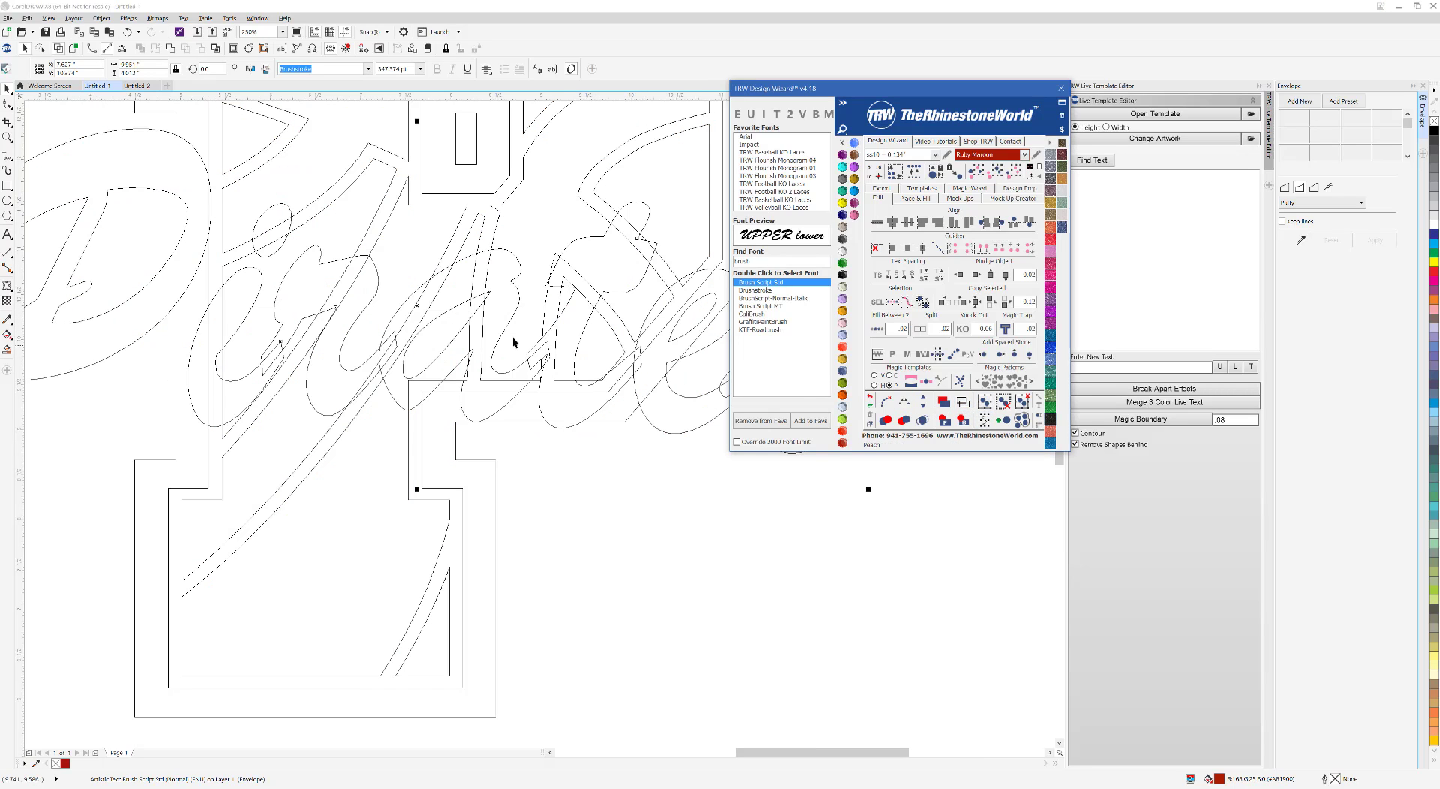
Convert the Pirates text to curves, checking it in outline view.
{"action": "left_click", "coordinate": [962, 404]}
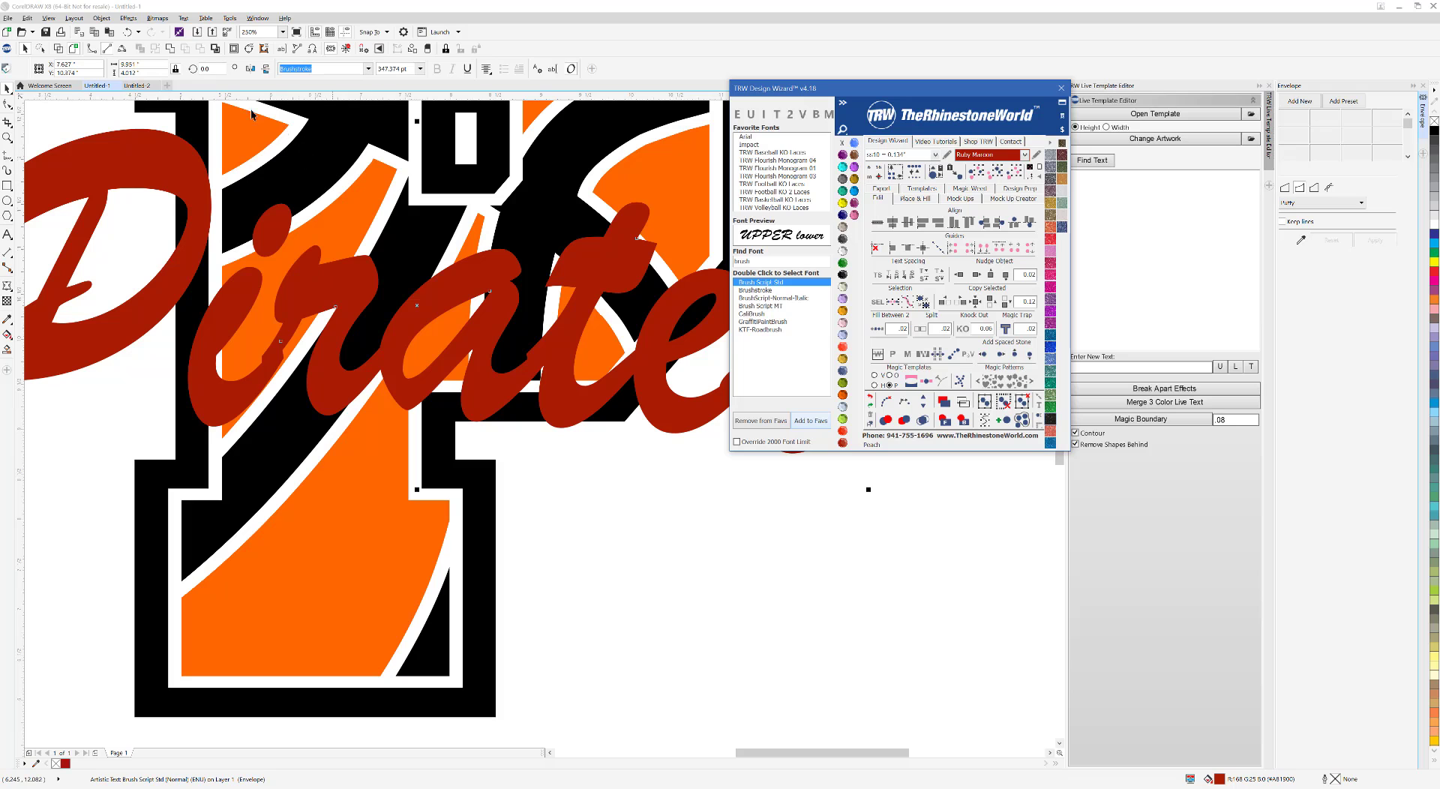
{"action": "left_click", "coordinate": [171, 50]}
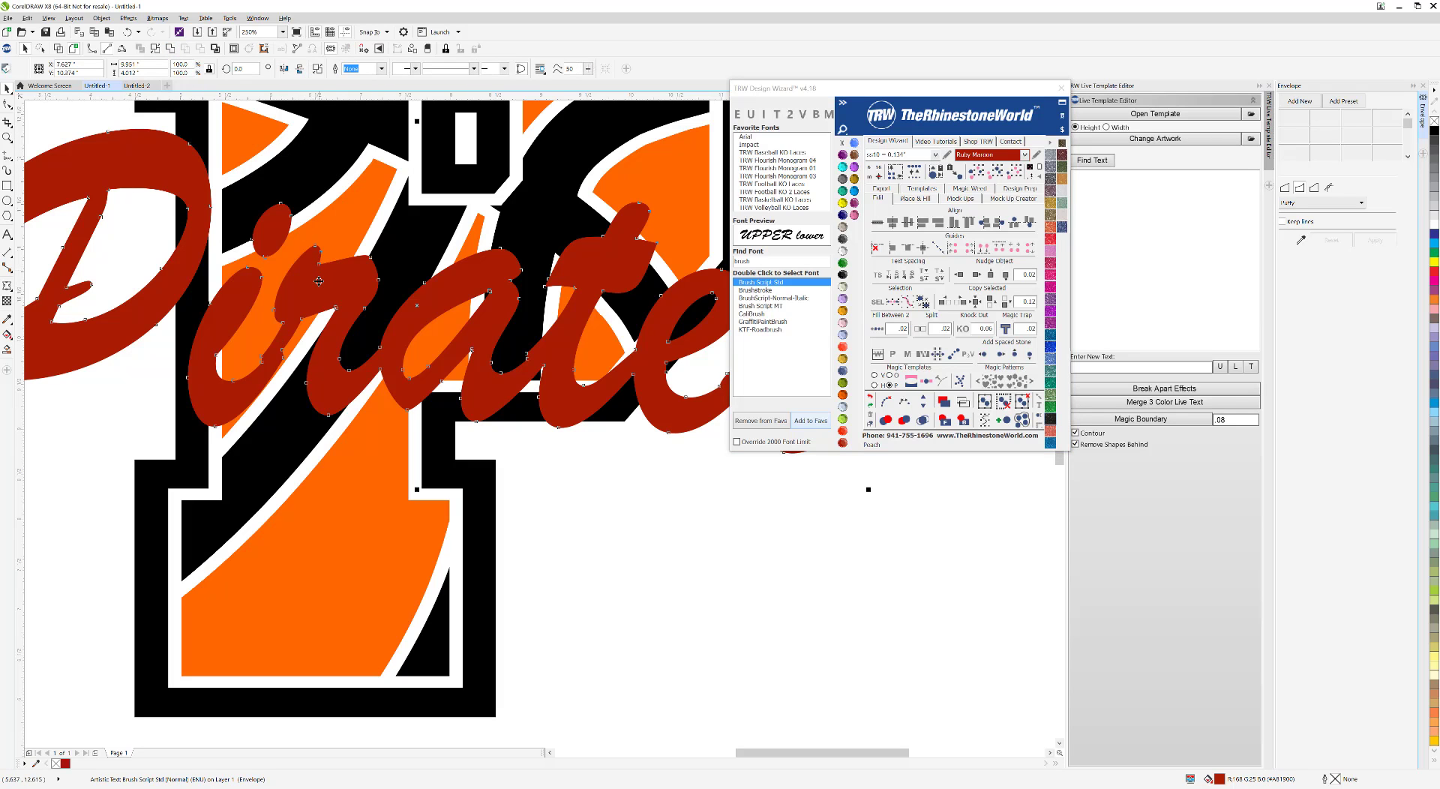
{"action": "left_click", "coordinate": [963, 403]}
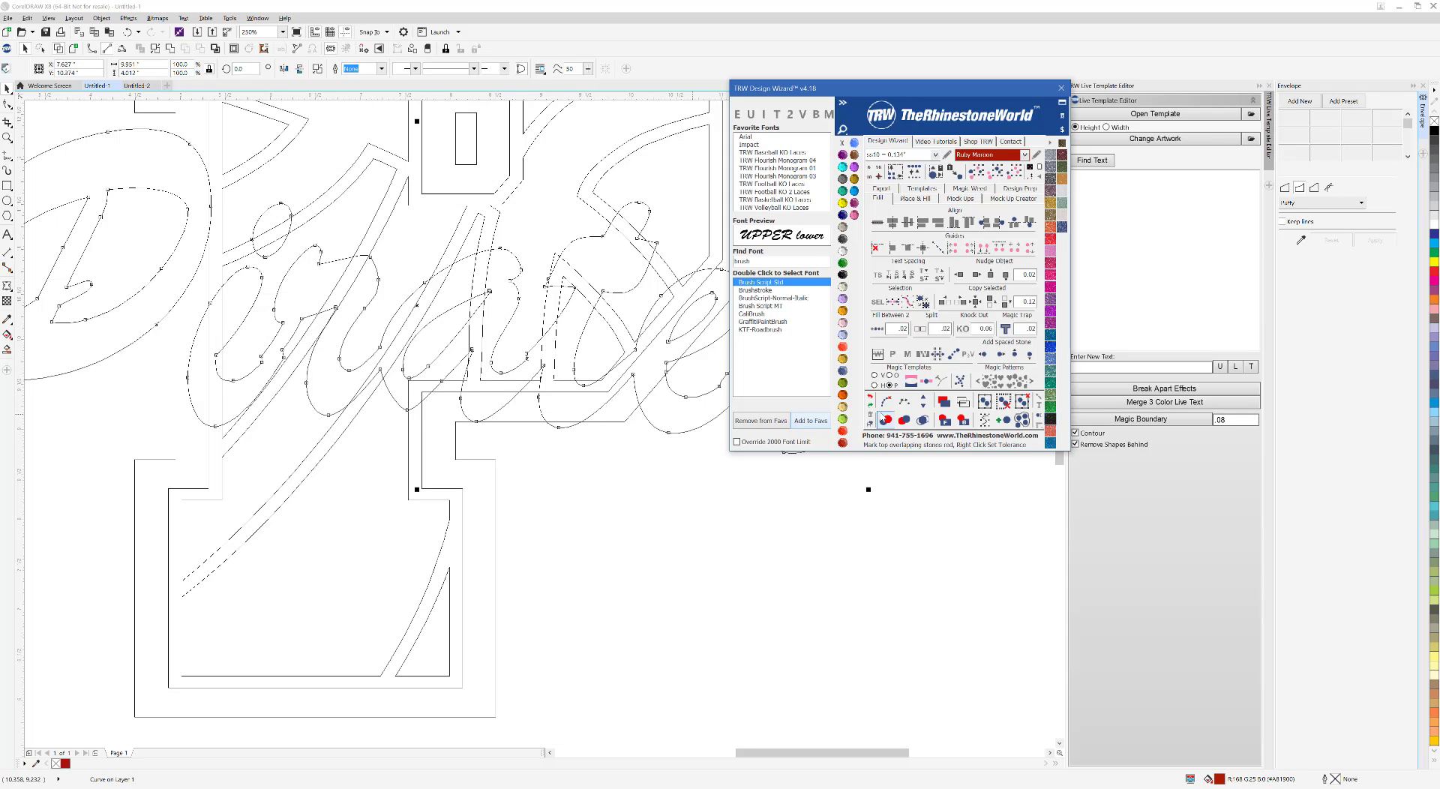
{"action": "left_click", "coordinate": [953, 403]}
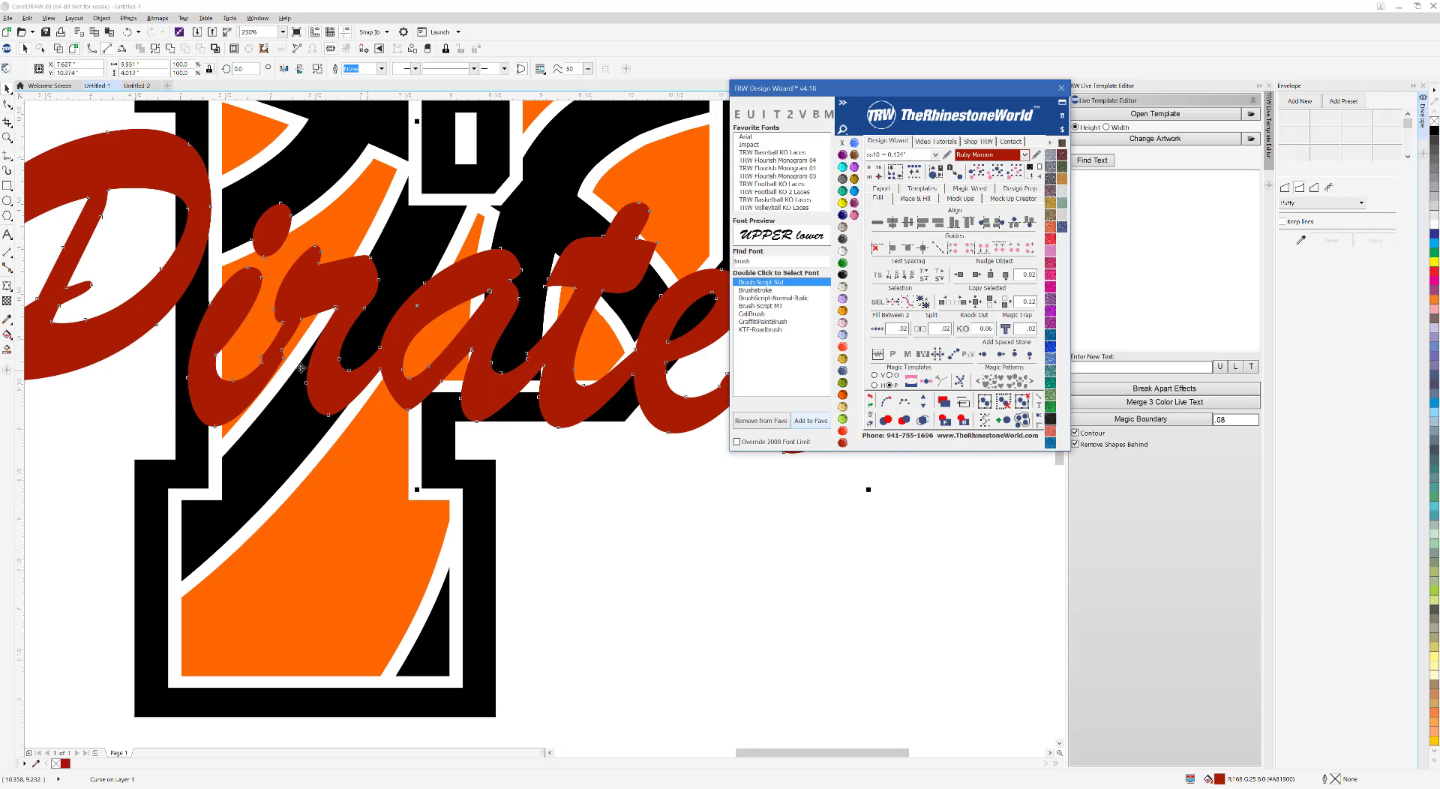
Delete stray nodes inside the Pirates letters with the Shape tool.
{"action": "left_click", "coordinate": [267, 358]}
{"action": "double_click", "coordinate": [267, 359]}
{"action": "scroll", "coordinate": [263, 352], "scroll_direction": "up", "scroll_amount": 2}
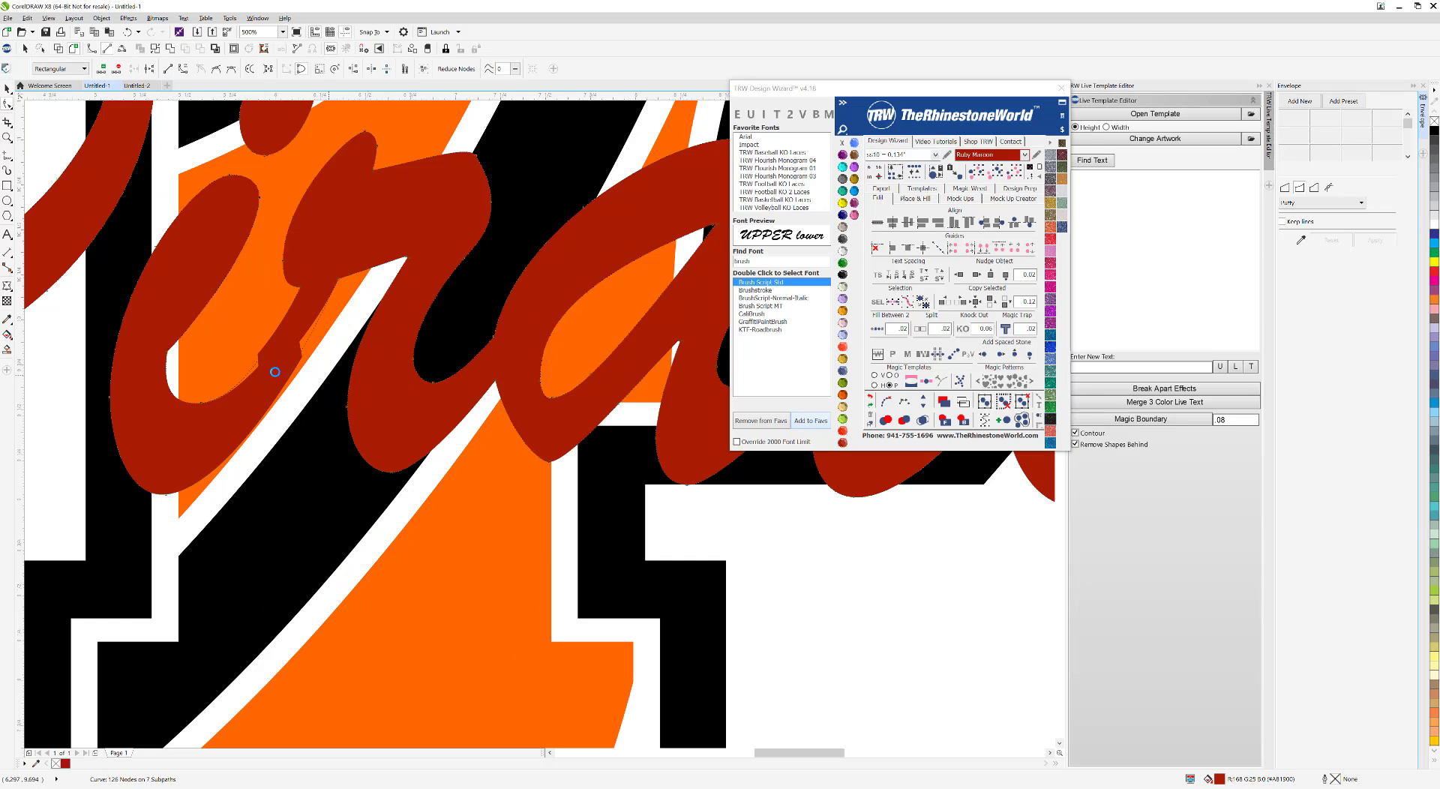
{"action": "scroll", "coordinate": [264, 365], "scroll_direction": "down", "scroll_amount": 2}
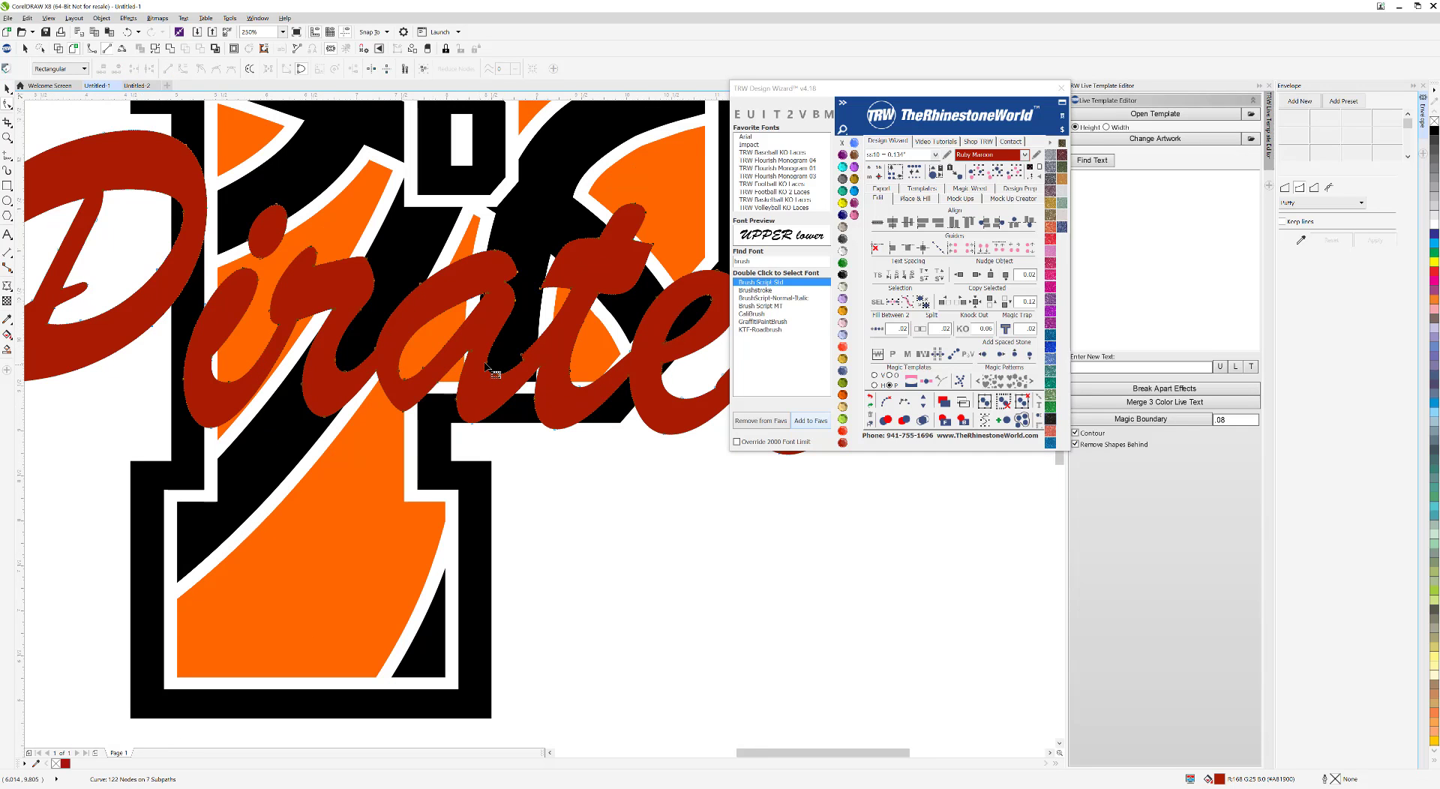
{"action": "scroll", "coordinate": [516, 353], "scroll_direction": "up", "scroll_amount": 2}
{"action": "left_click_drag", "start_coordinate": [545, 382], "coordinate": [542, 379]}
{"action": "key", "text": "Delete"}
{"action": "scroll", "coordinate": [527, 360], "scroll_direction": "down", "scroll_amount": 2}
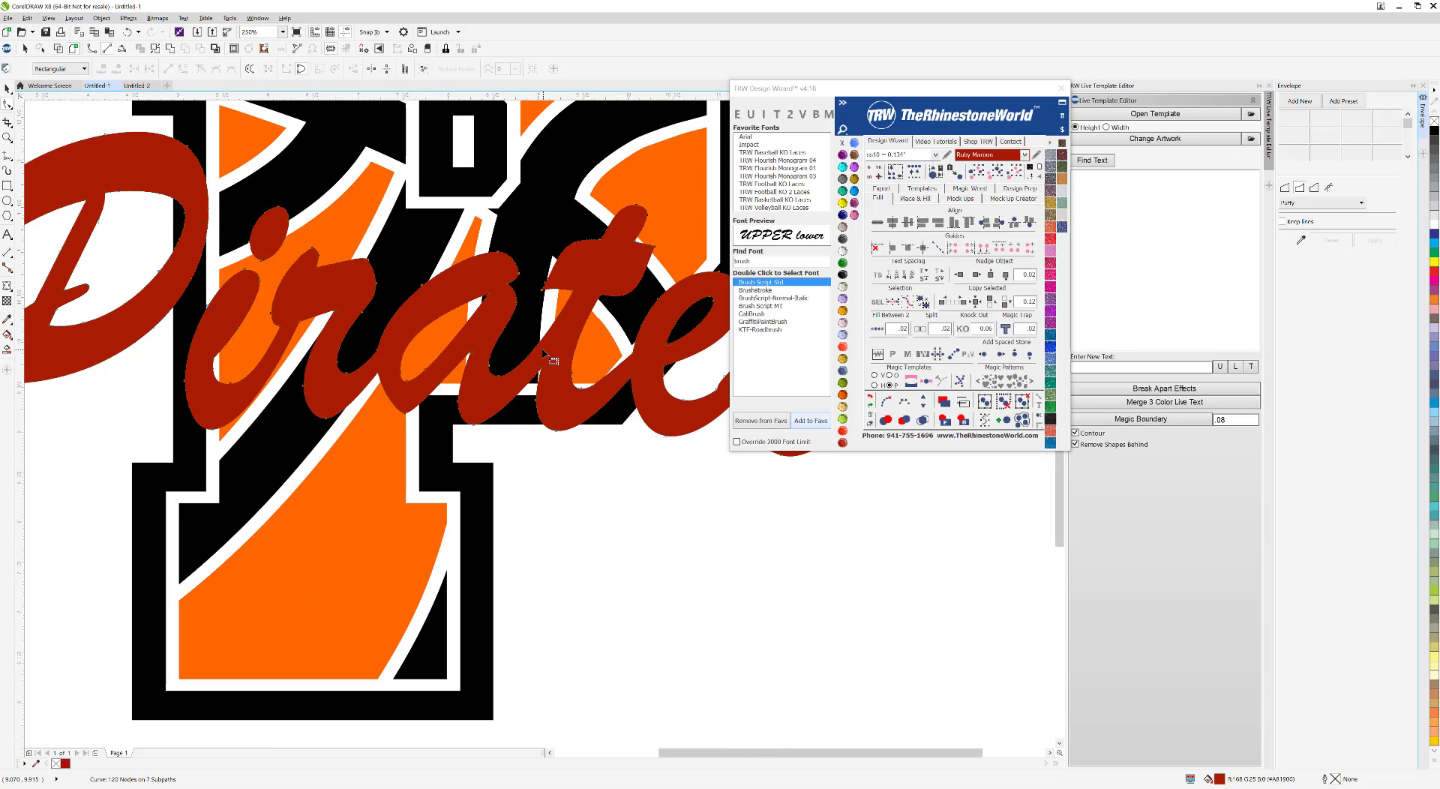
{"action": "scroll", "coordinate": [527, 361], "scroll_direction": "down", "scroll_amount": 2}
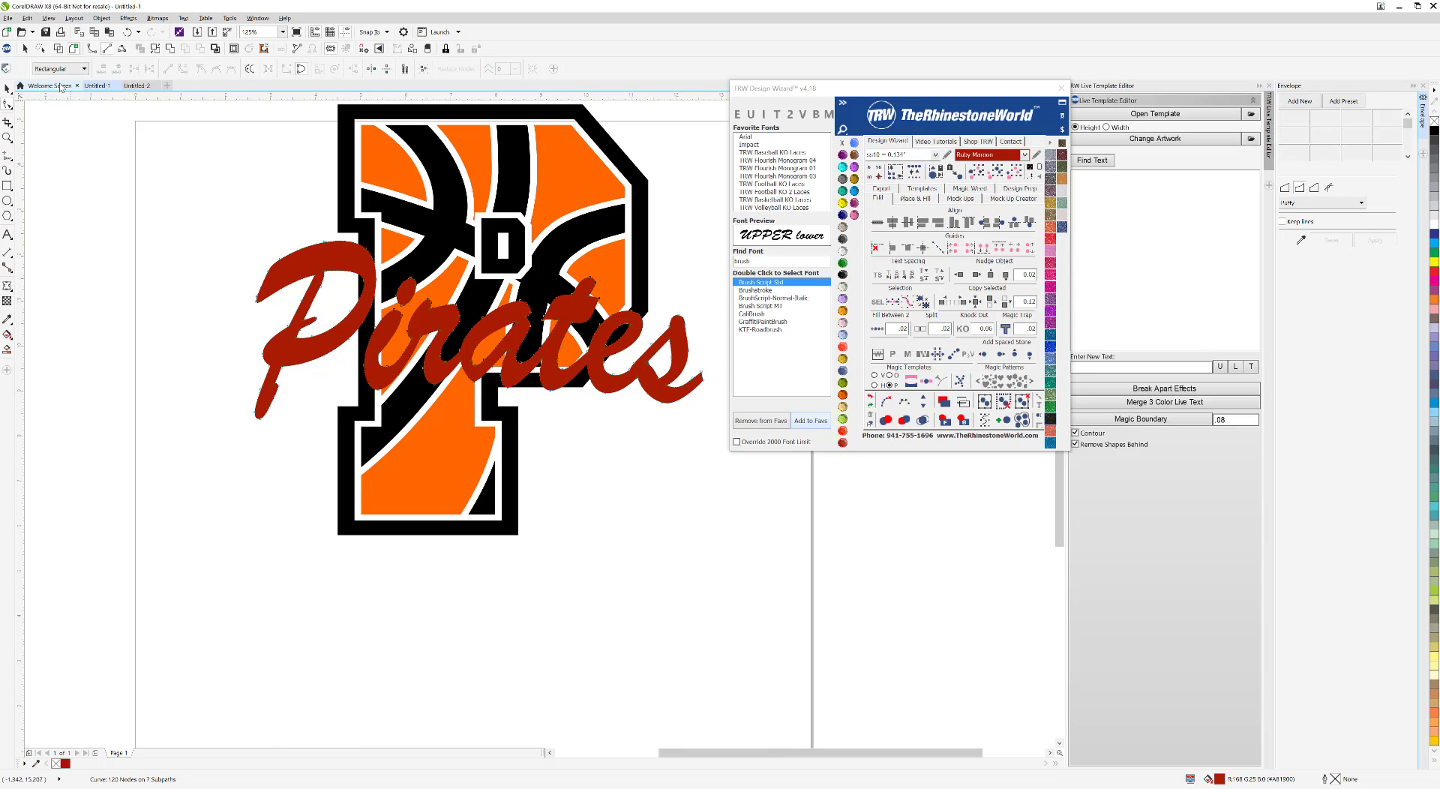
{"action": "left_click", "coordinate": [6, 88]}
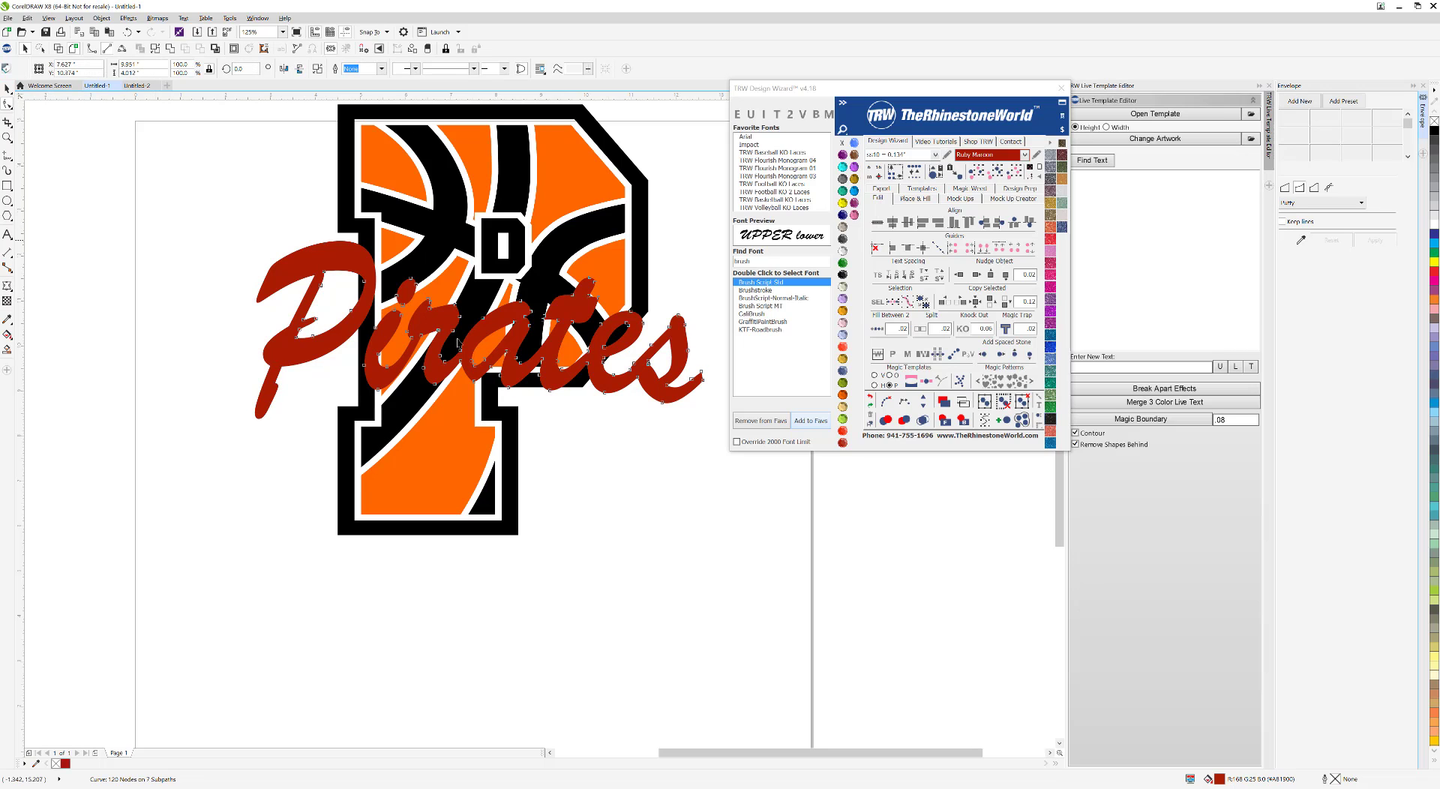
Draw a box at the P's top-left and fill it with Basketball 0143 Silhouette clipart.
{"action": "key", "text": "Escape"}
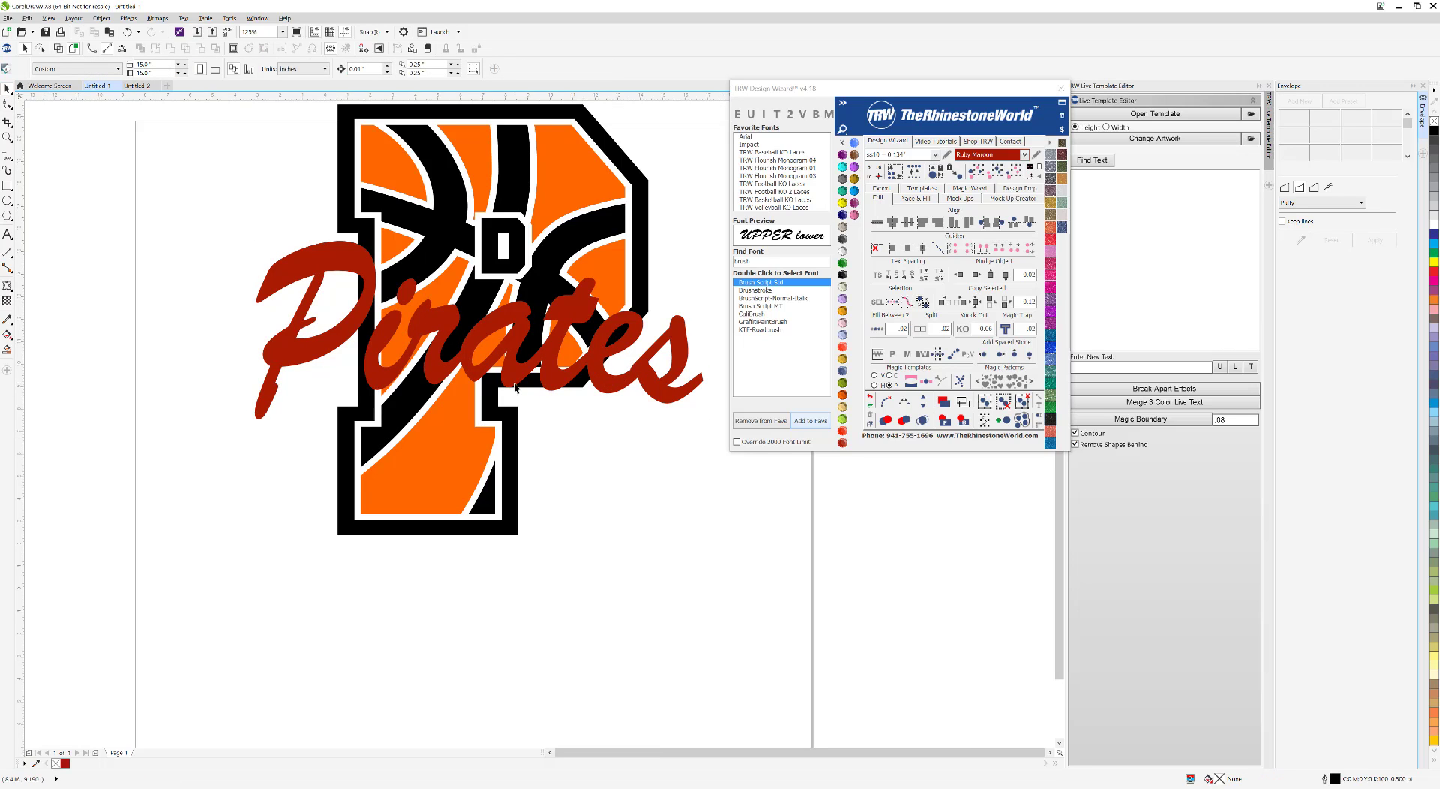
{"action": "scroll", "coordinate": [517, 381], "scroll_direction": "down", "scroll_amount": 2}
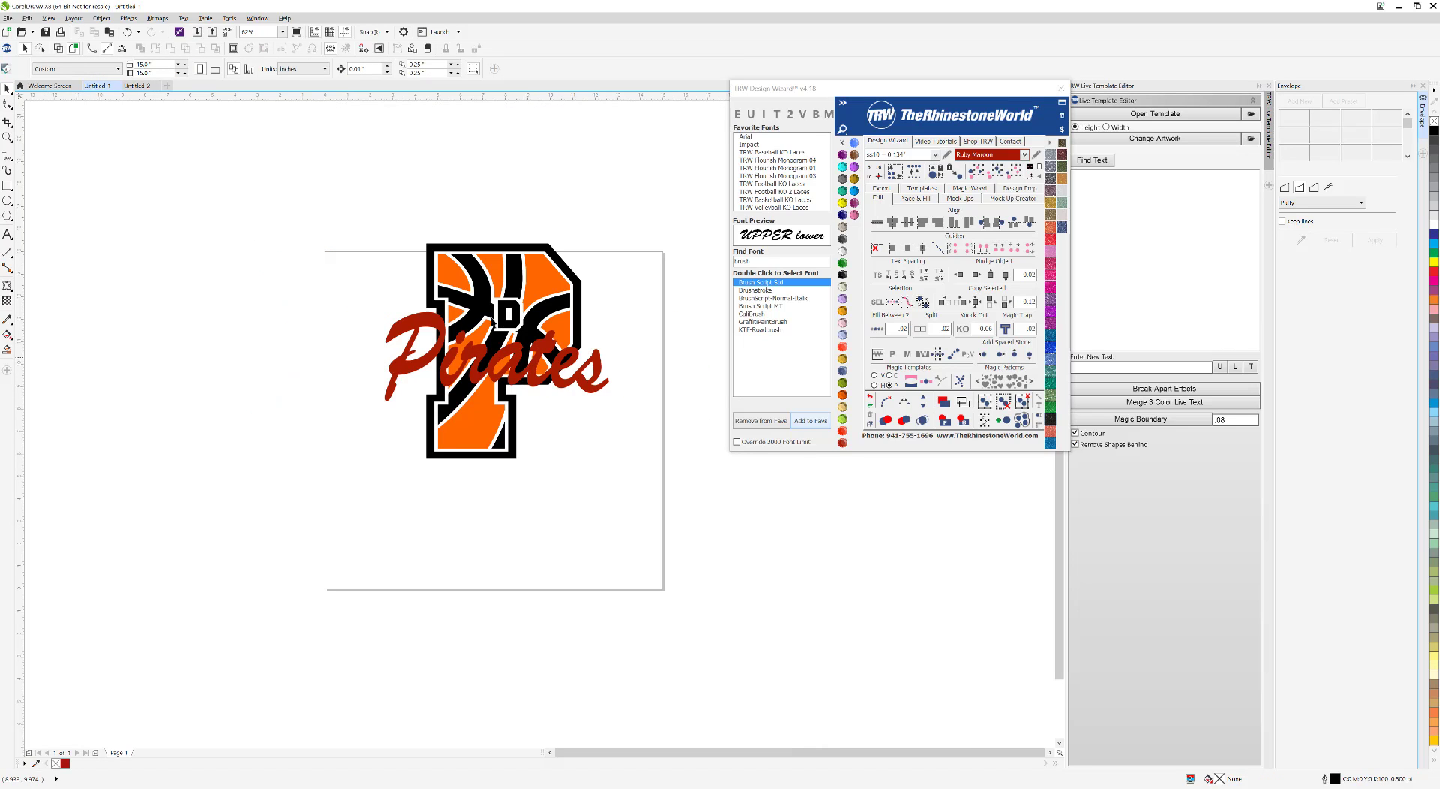
{"action": "left_click", "coordinate": [7, 186]}
{"action": "left_click_drag", "start_coordinate": [362, 216], "coordinate": [457, 307]}
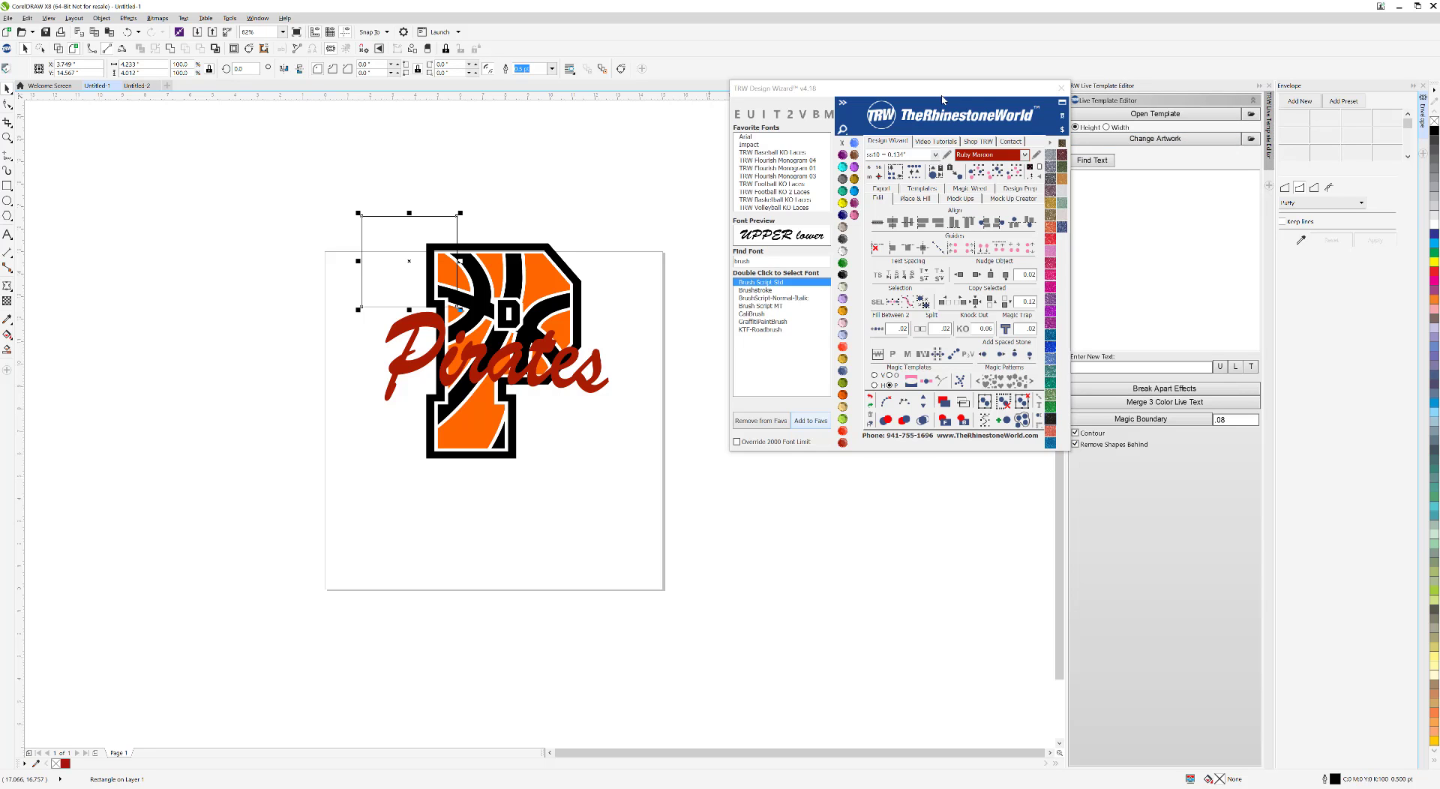
{"action": "left_click", "coordinate": [1148, 142]}
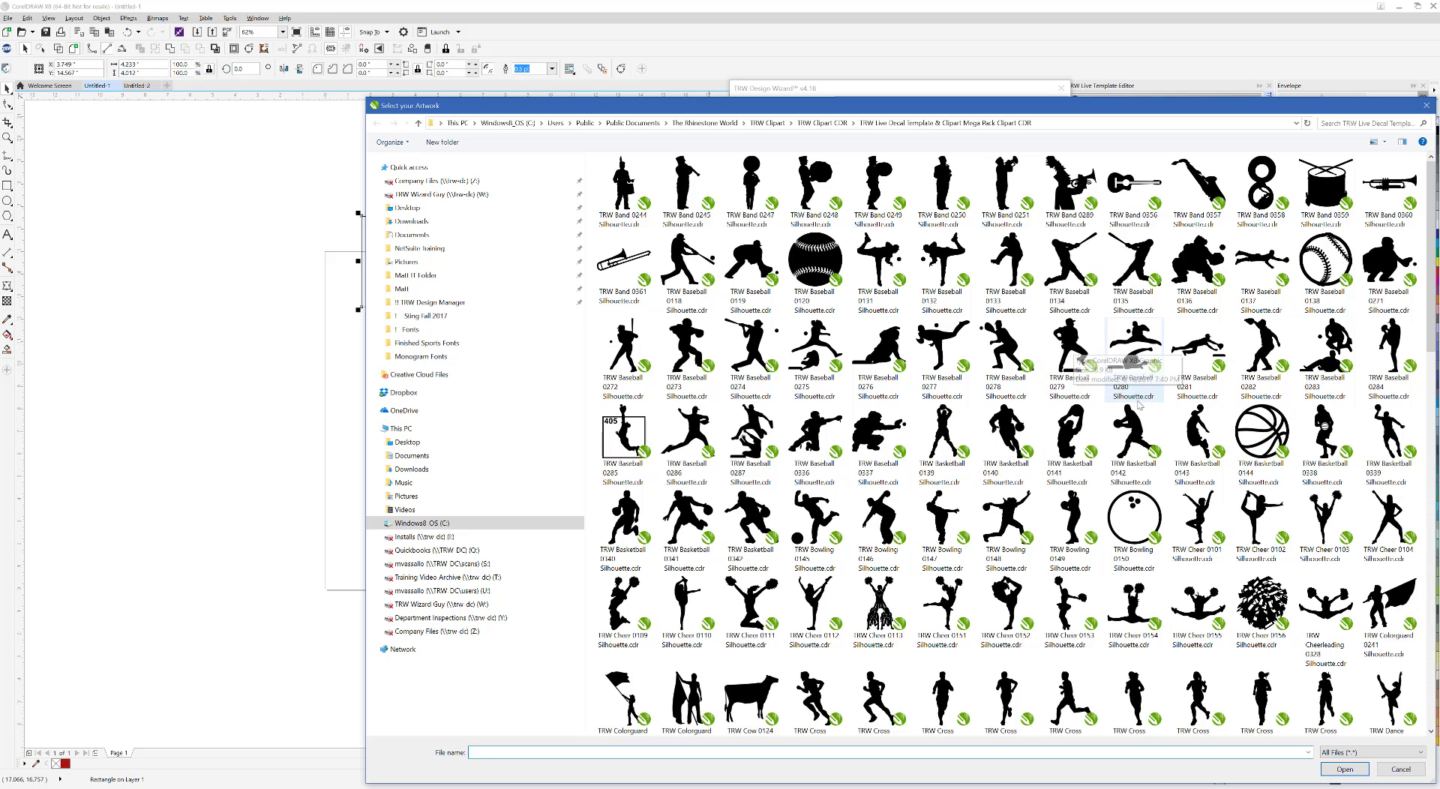
{"action": "double_click", "coordinate": [1198, 442]}
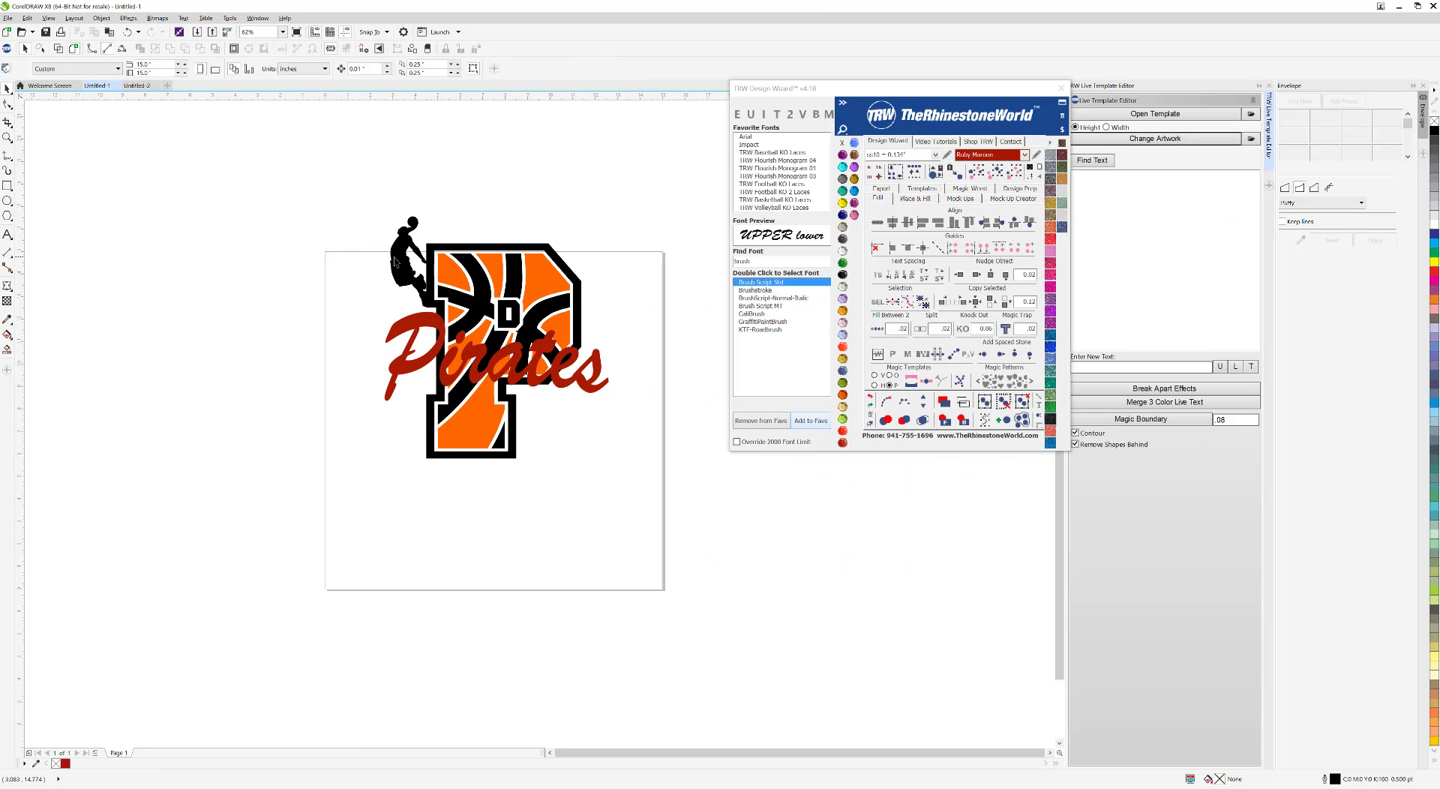
Move the basketball silhouette down onto the left side of the P.
{"action": "left_click_drag", "start_coordinate": [402, 255], "coordinate": [542, 170]}
{"action": "left_click", "coordinate": [475, 271]}
{"action": "left_click_drag", "start_coordinate": [463, 201], "coordinate": [447, 249]}
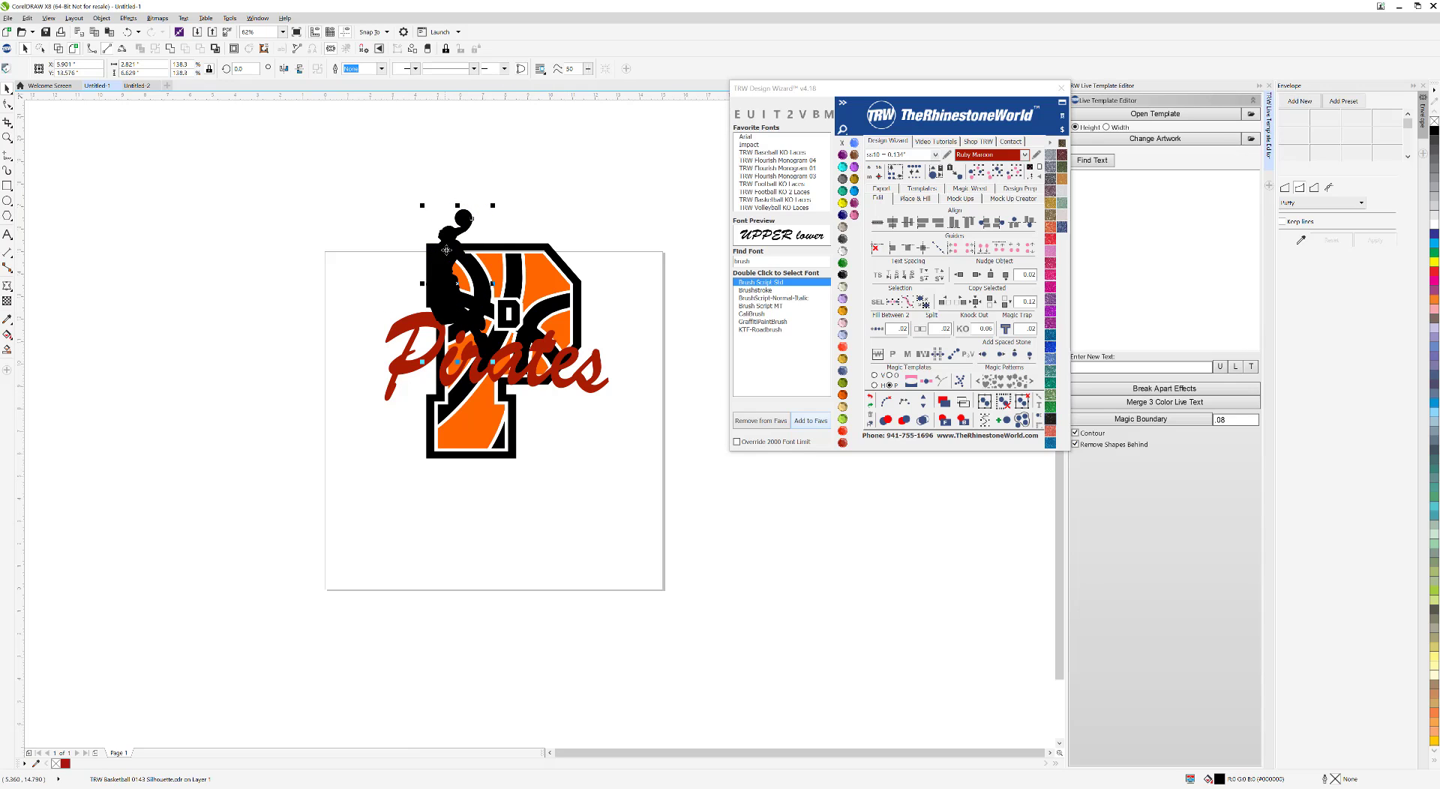
Mirror the silhouette horizontally, enlarge it and nudge it into position.
{"action": "left_click", "coordinate": [285, 69]}
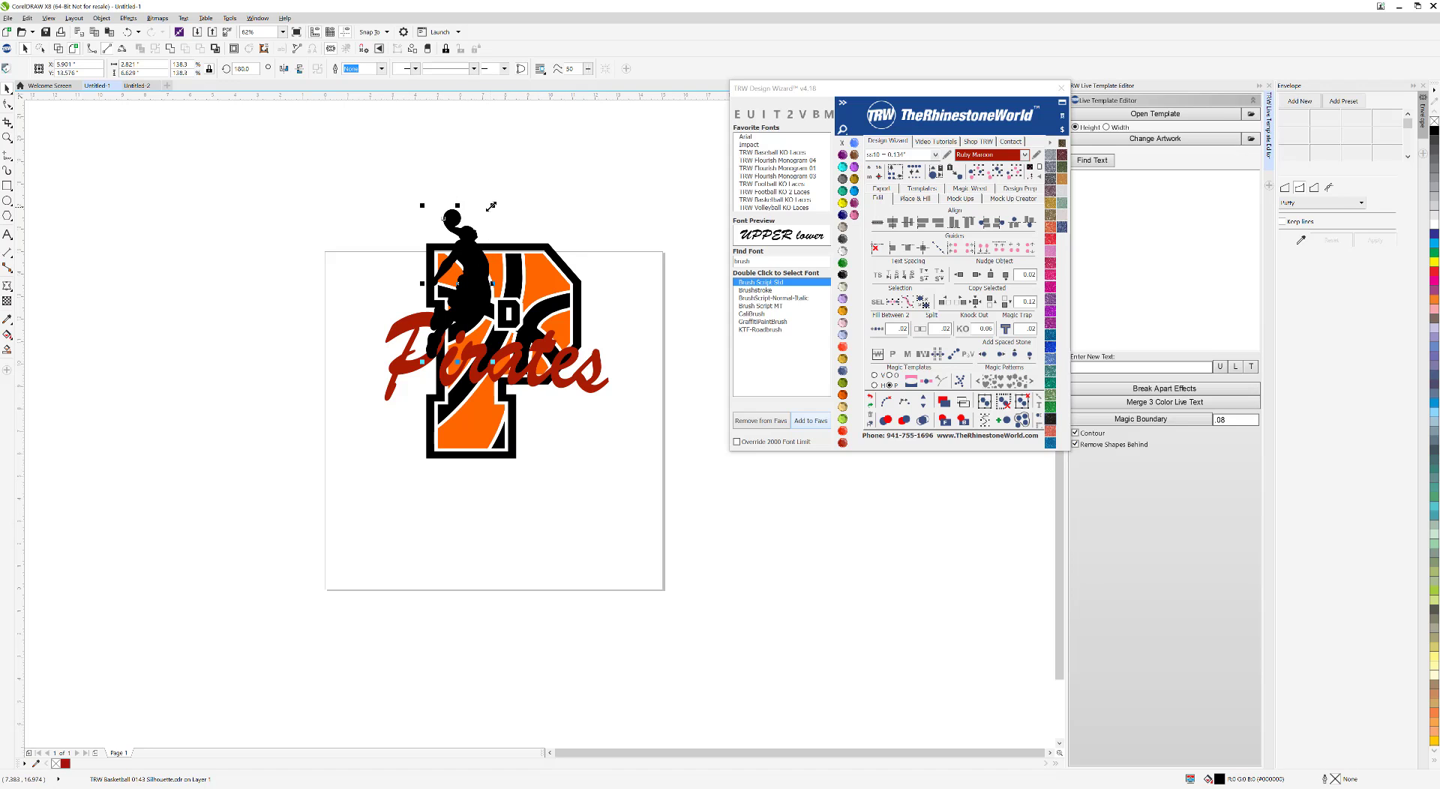
{"action": "left_click_drag", "start_coordinate": [492, 207], "coordinate": [477, 280]}
{"action": "scroll", "coordinate": [482, 313], "scroll_direction": "up", "scroll_amount": 2}
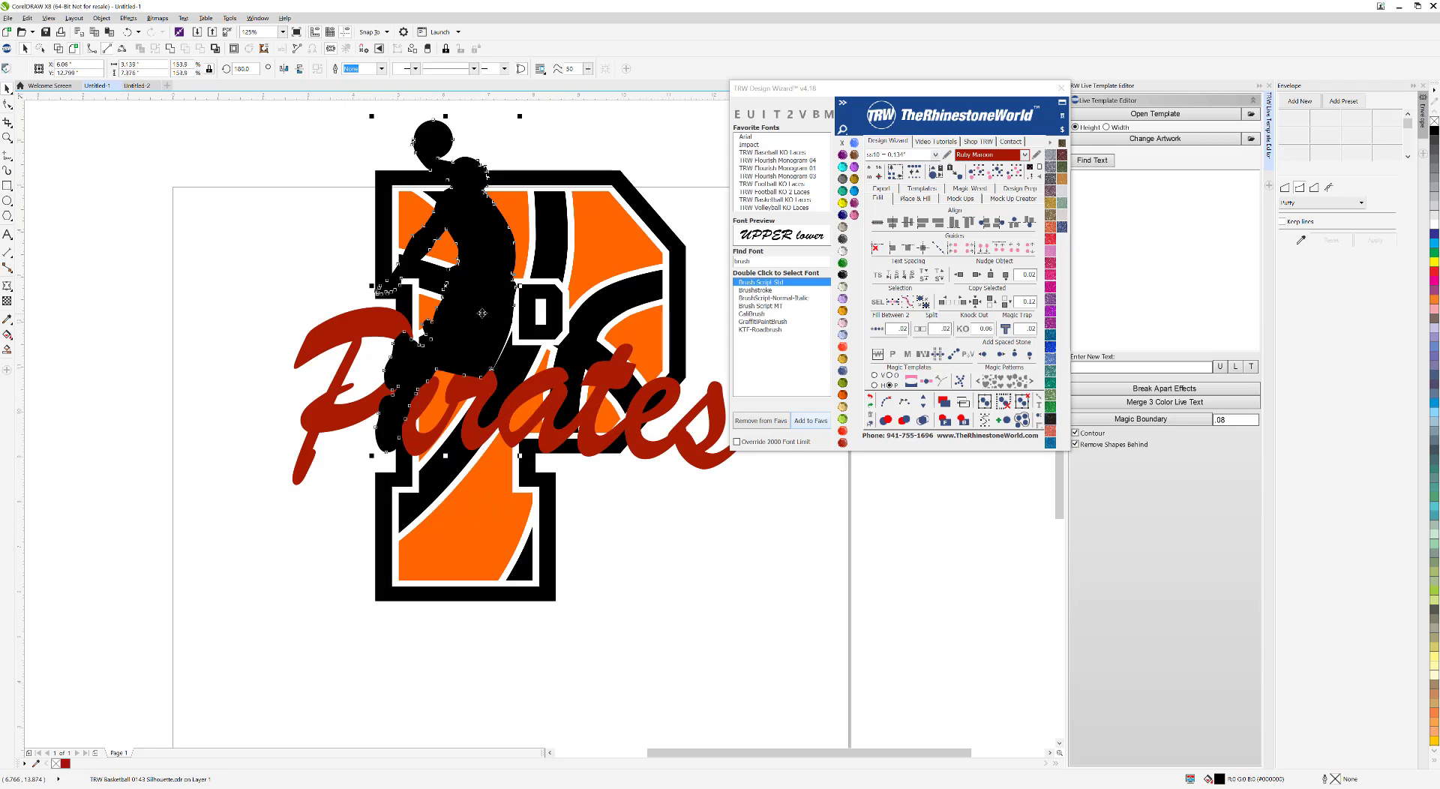
{"action": "key", "text": "Left"}
{"action": "key", "text": "Left"}
{"action": "key", "text": "Down"}
{"action": "key", "text": "Down"}
{"action": "key", "text": "Down"}
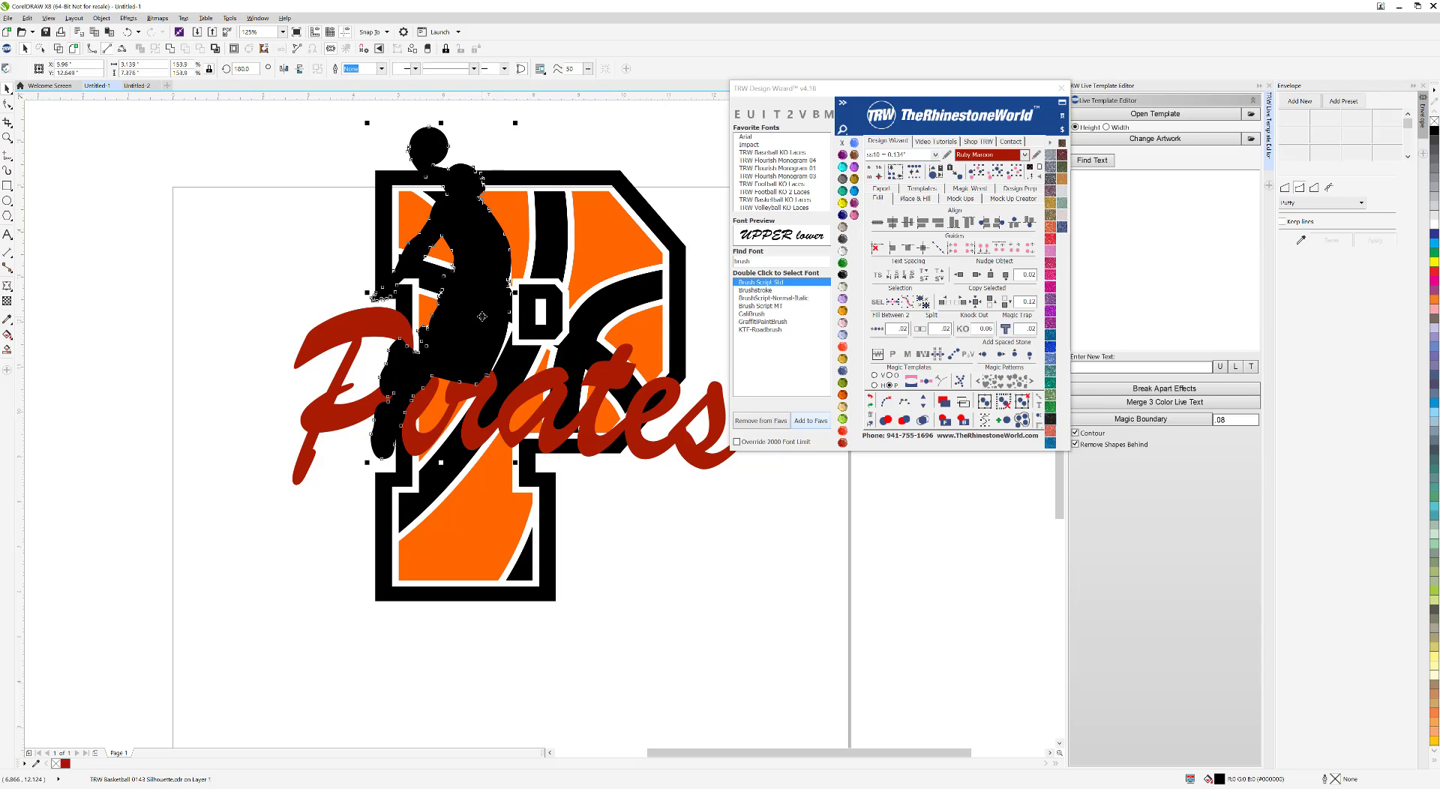
{"action": "key", "text": "Left"}
{"action": "key", "text": "Left"}
{"action": "key", "text": "Up"}
{"action": "key", "text": "Up"}
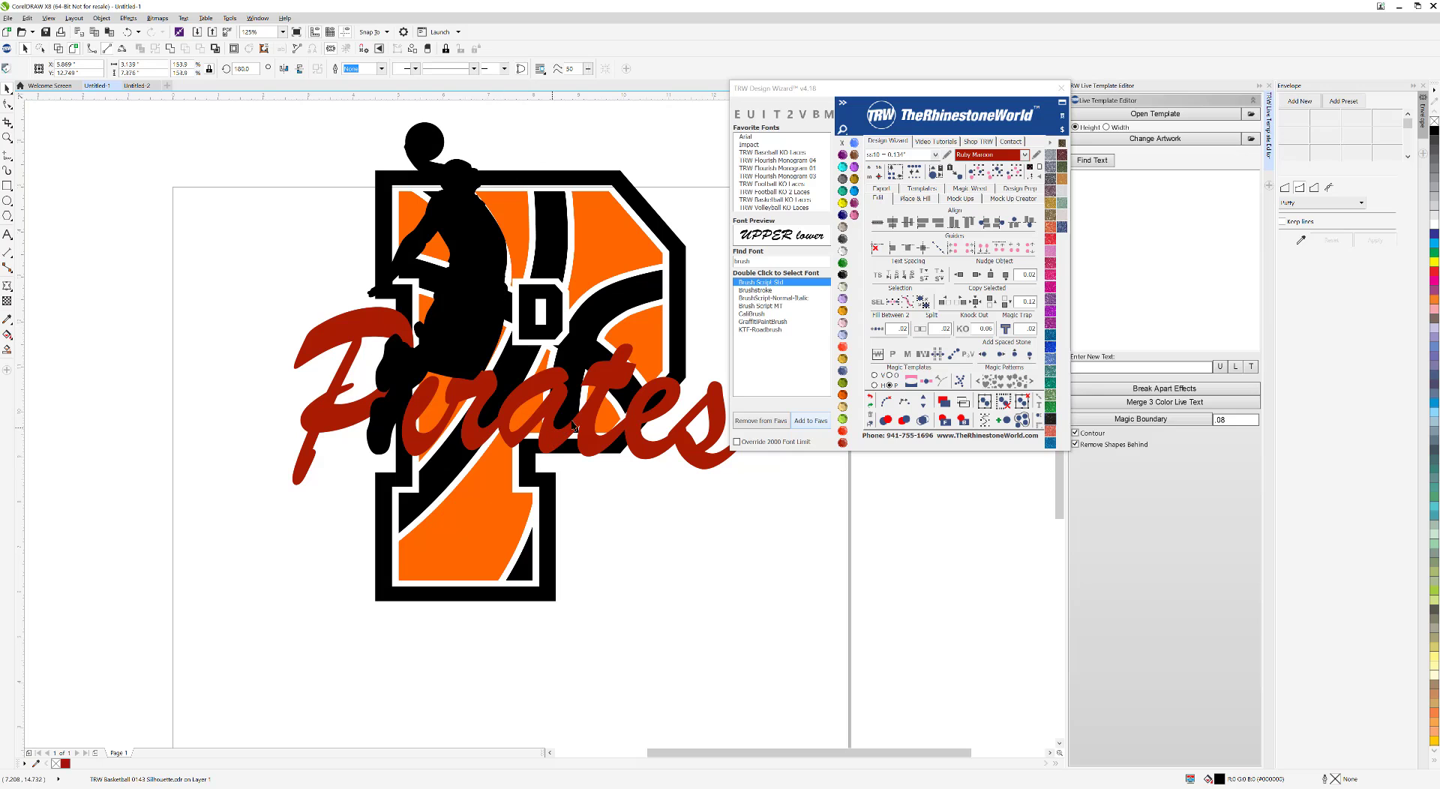
Check the Pirates lettering in outline view, then return to filled view and deselect.
{"action": "left_click", "coordinate": [572, 421]}
{"action": "left_click", "coordinate": [557, 403]}
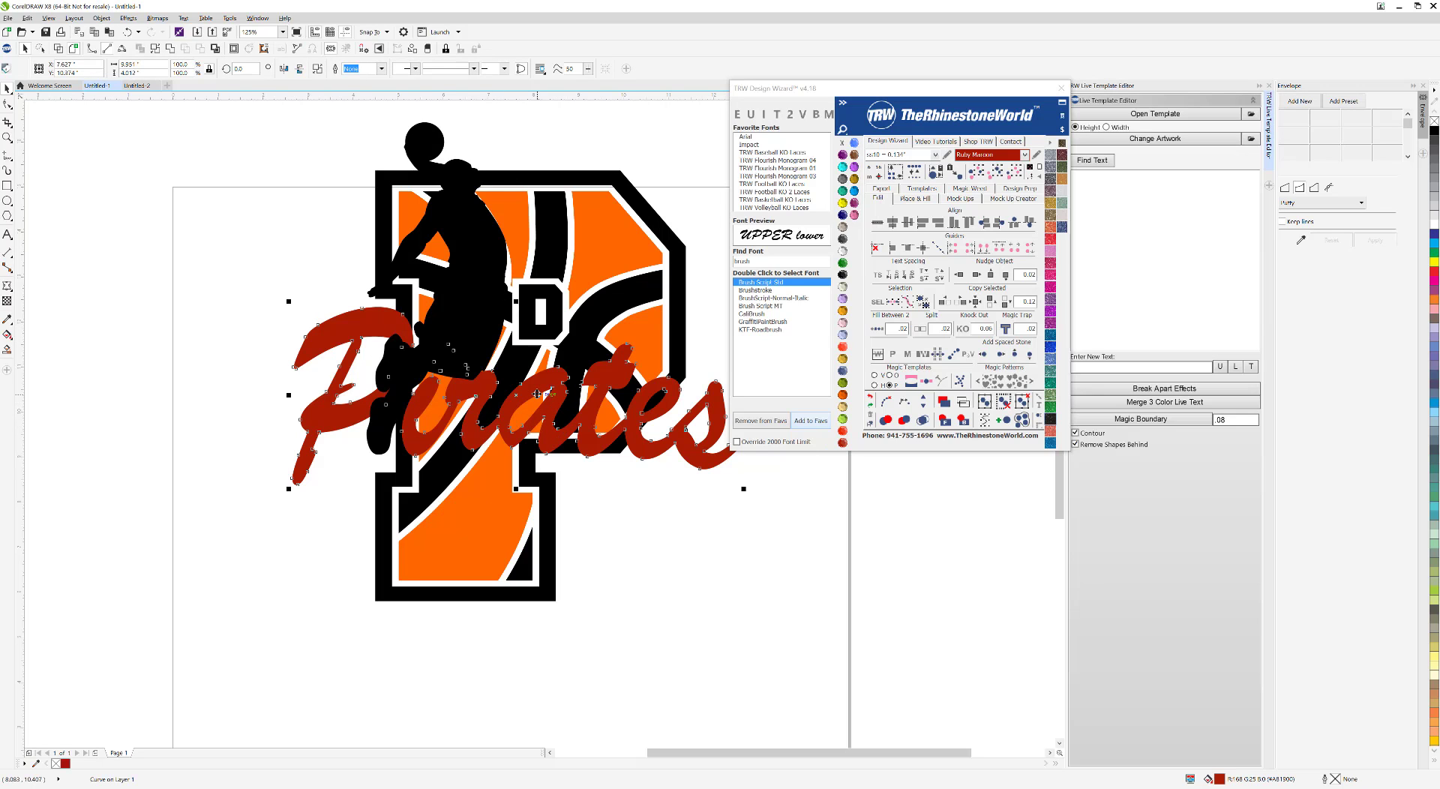
{"action": "left_click", "coordinate": [963, 403]}
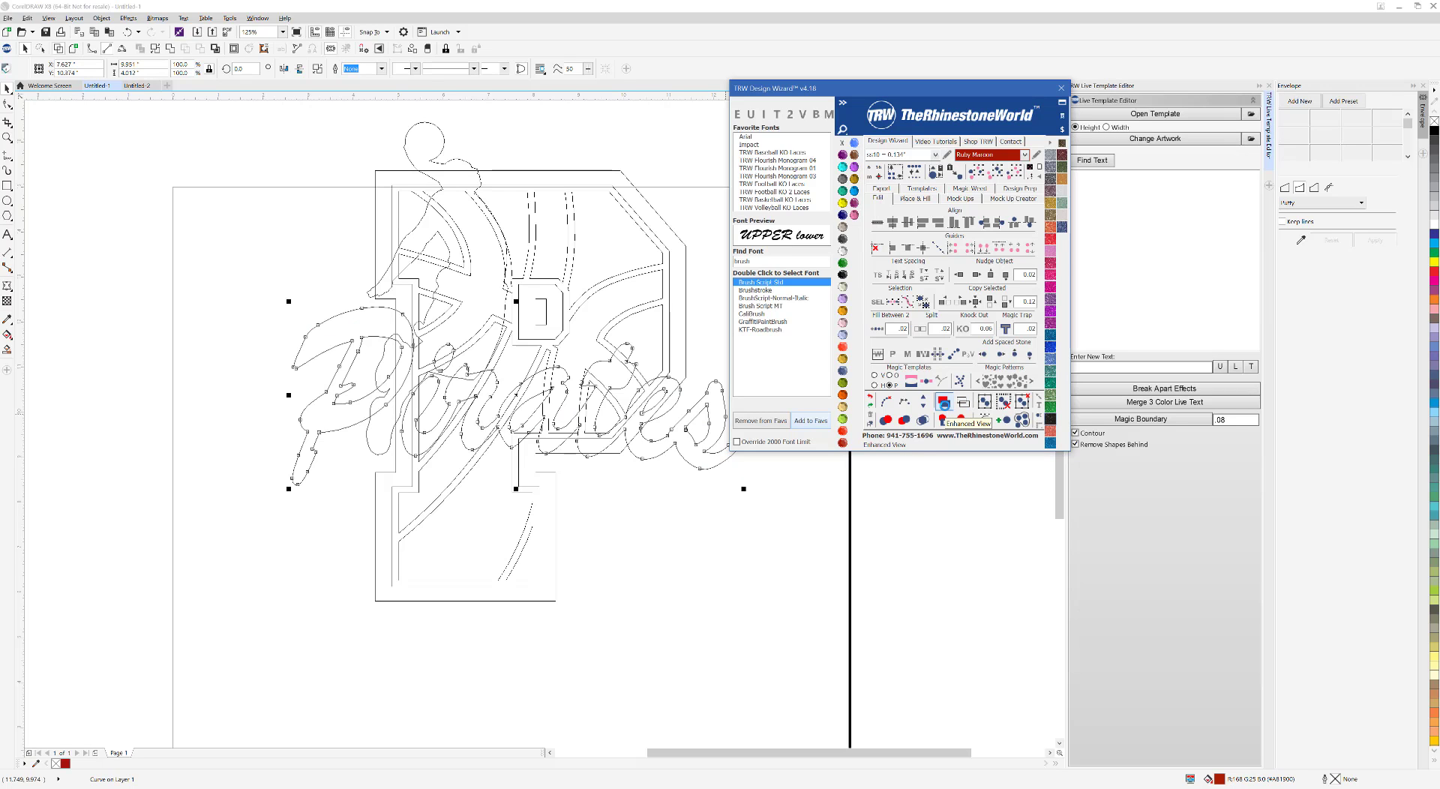
{"action": "left_click", "coordinate": [963, 403]}
{"action": "left_click", "coordinate": [732, 519]}
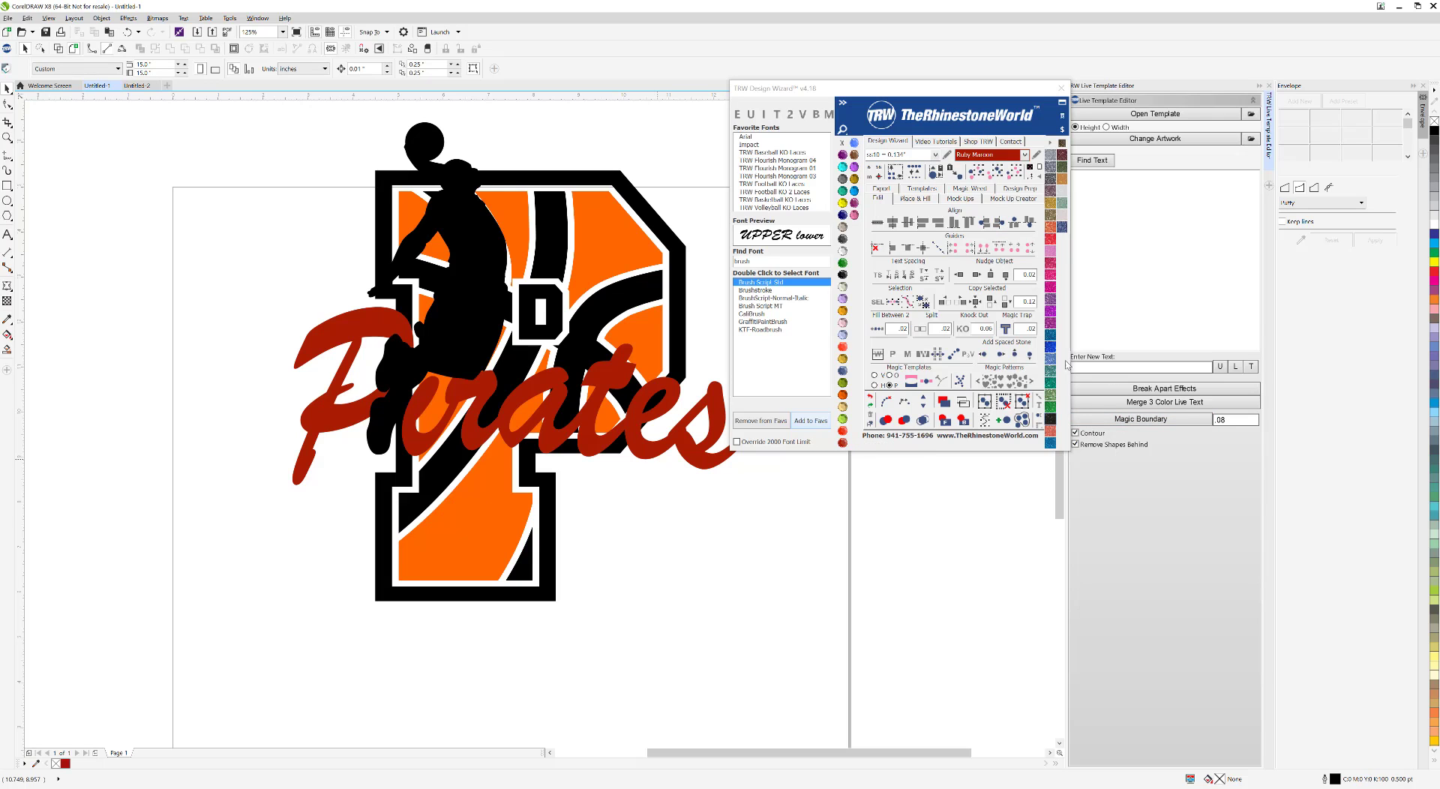
{"action": "left_click", "coordinate": [1110, 367]}
Bring the Pirates script in front of the player silhouette with TRW Selection to Front.
{"action": "left_click", "coordinate": [665, 438]}
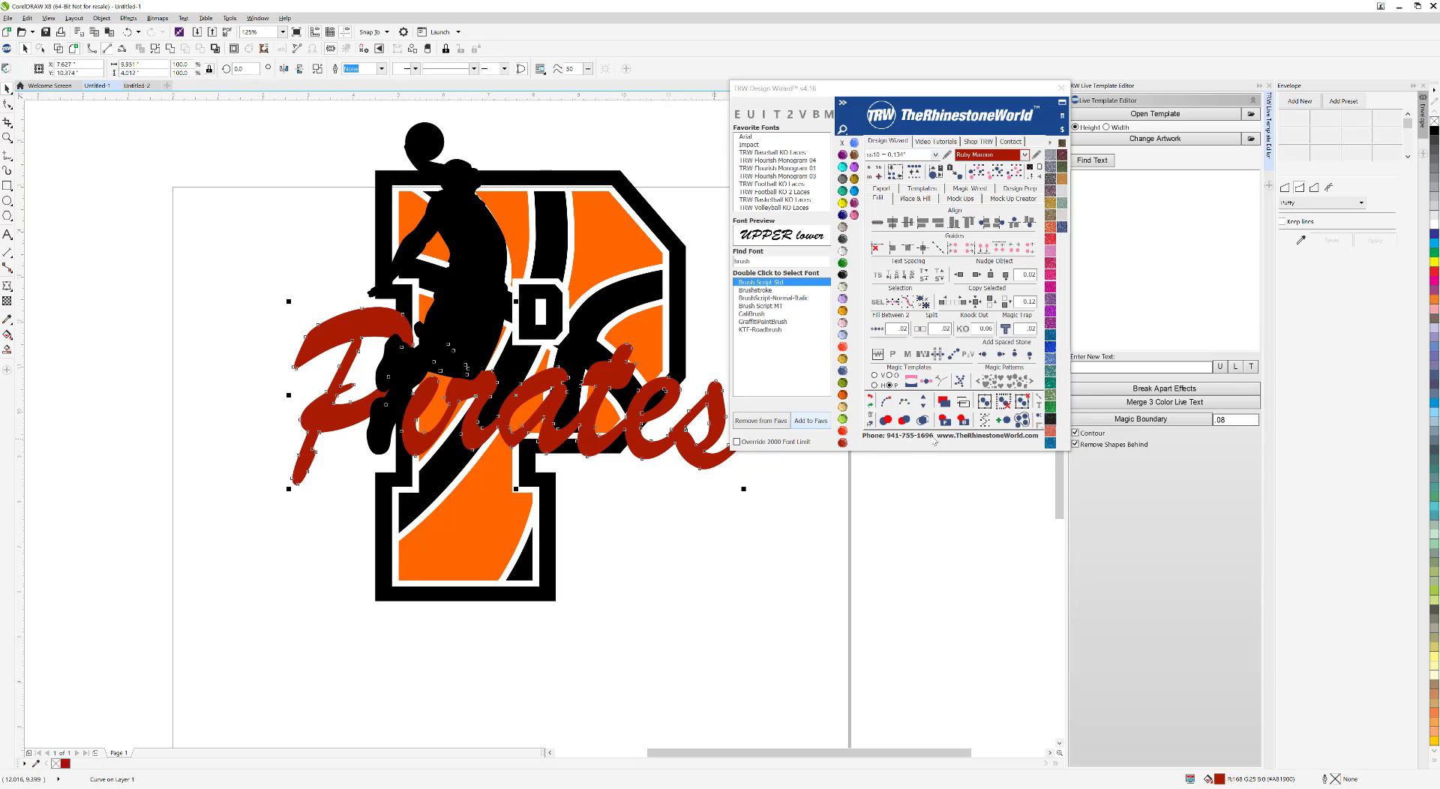
{"action": "left_click", "coordinate": [944, 420]}
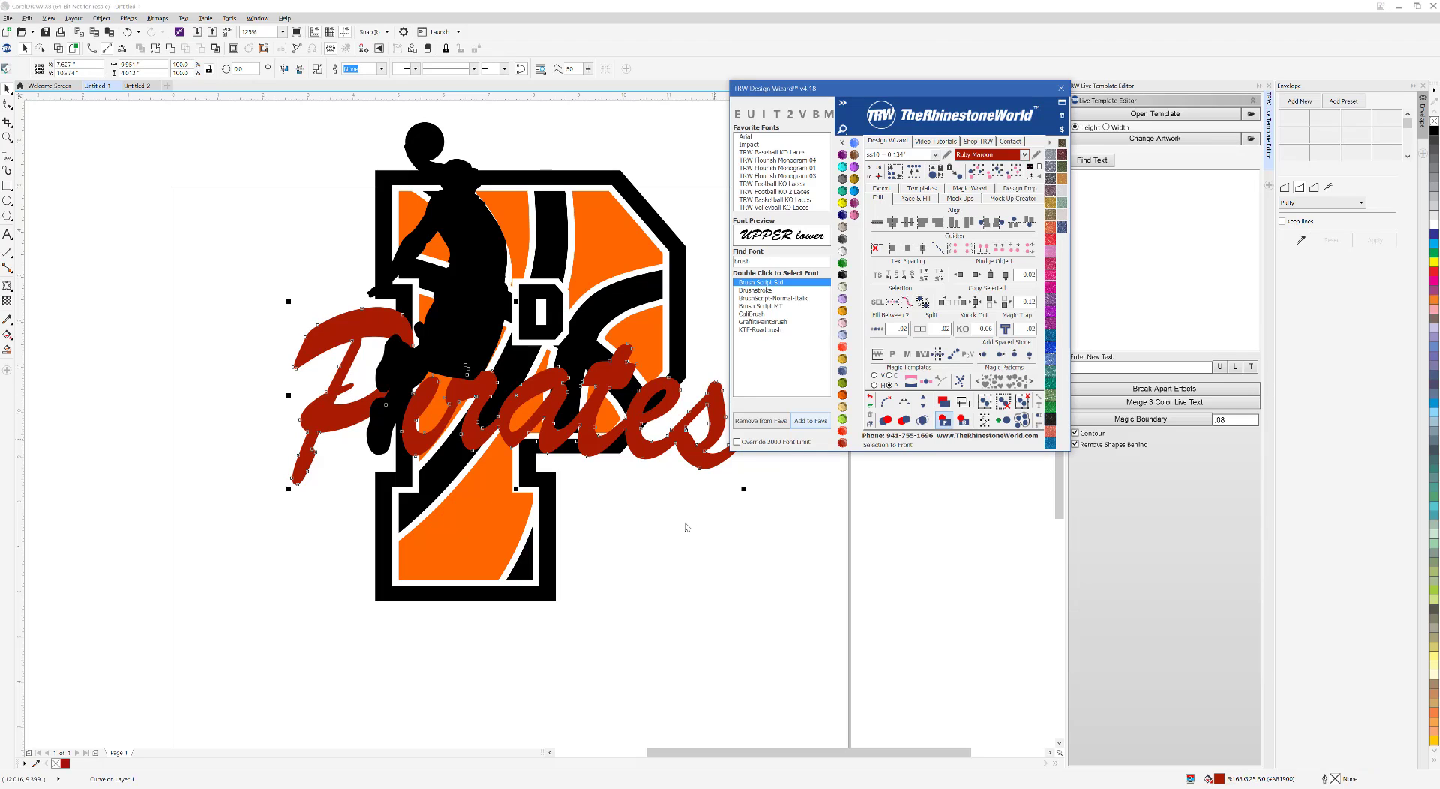
{"action": "left_click", "coordinate": [936, 423]}
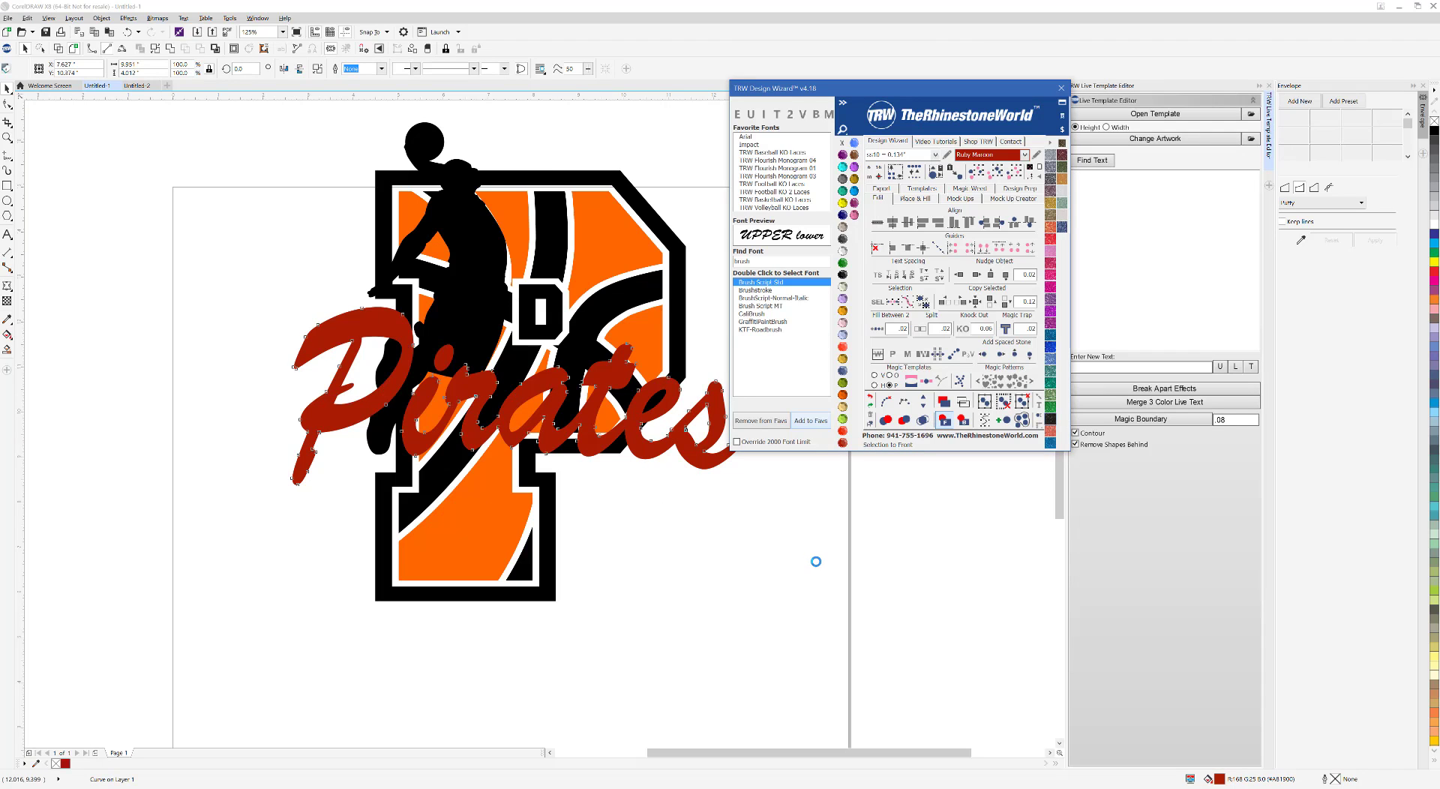
{"action": "left_click", "coordinate": [477, 282]}
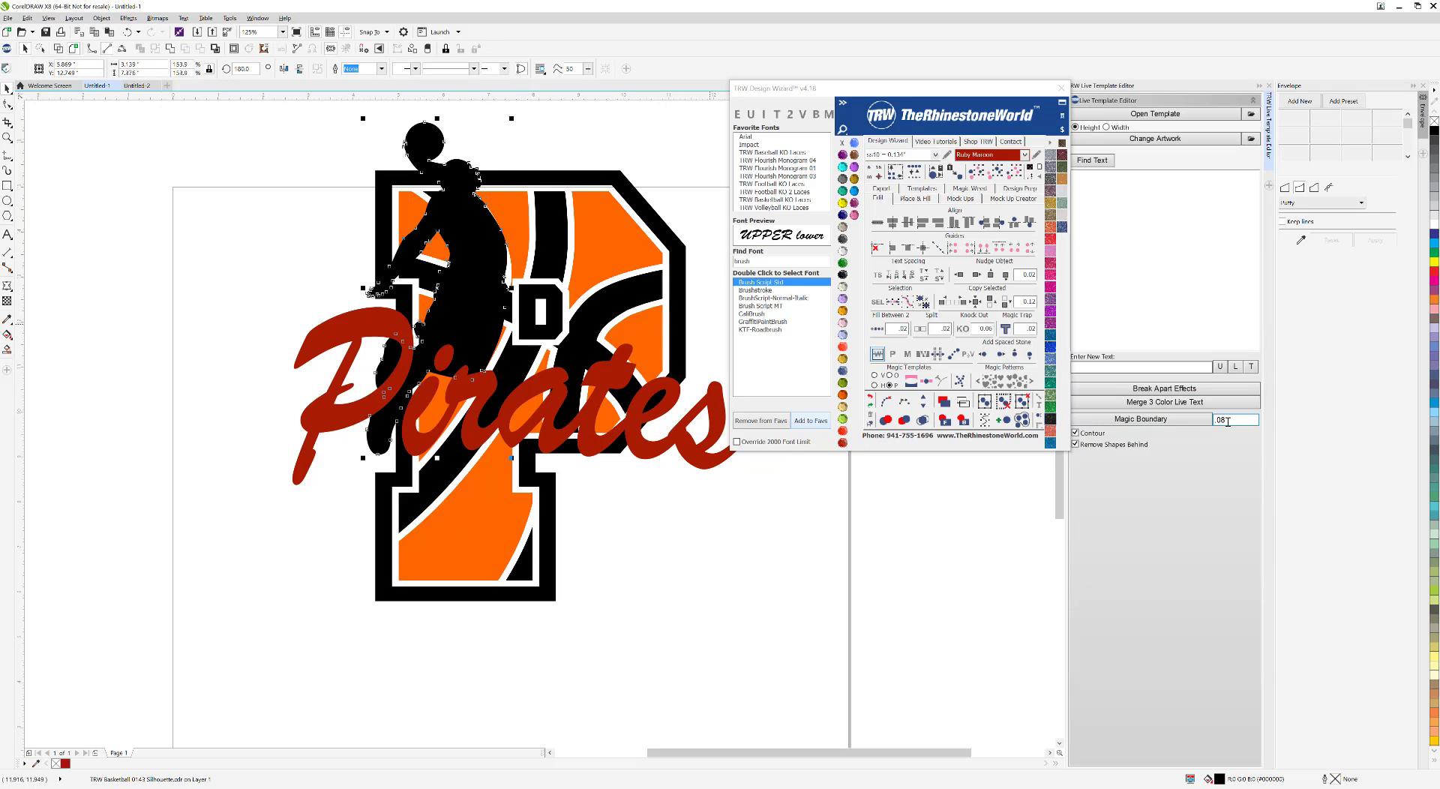
Add Remove-Shapes-Behind boundaries around the player silhouette and Pirates script, then switch to wireframe.
{"action": "left_click", "coordinate": [1075, 444]}
{"action": "left_click", "coordinate": [1133, 421]}
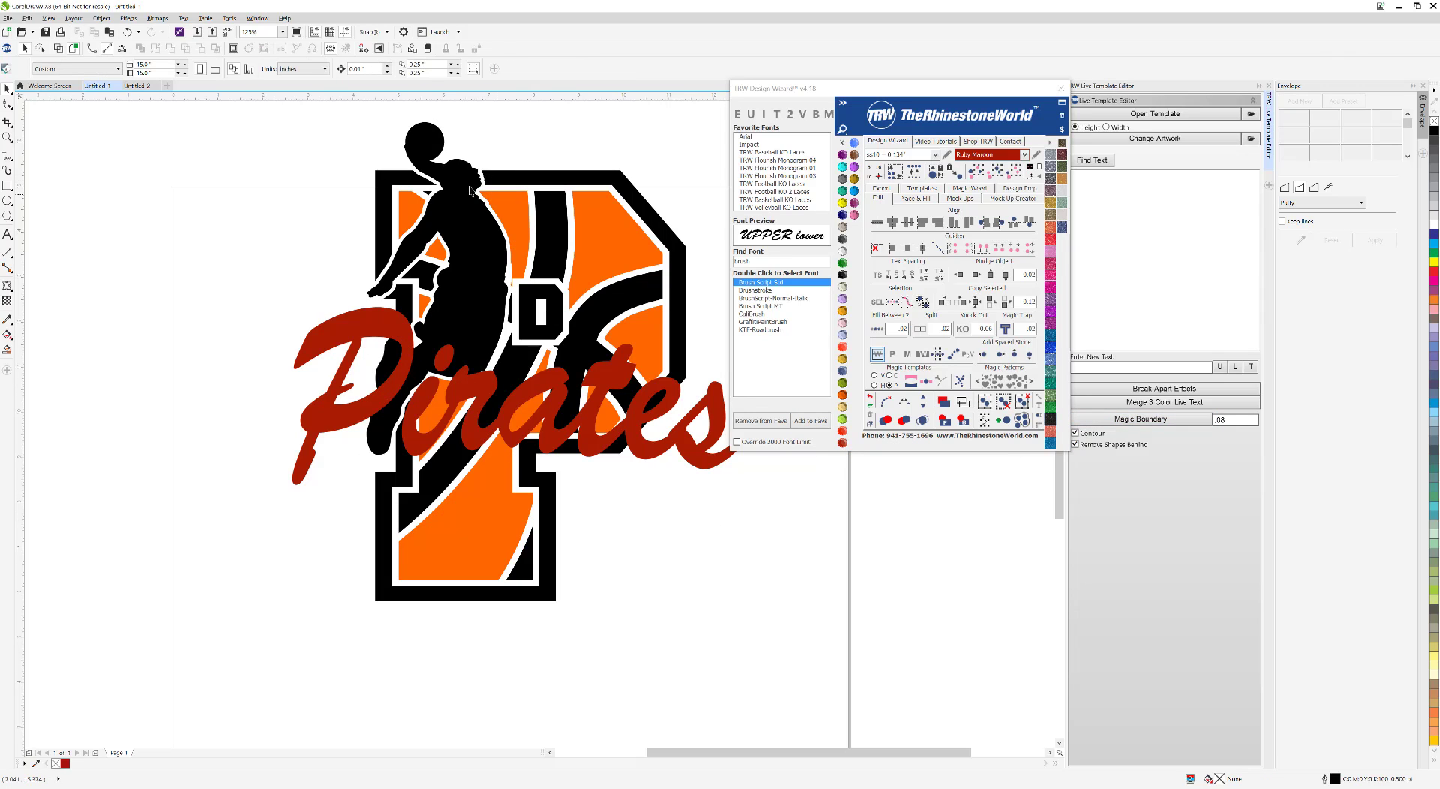
{"action": "left_click", "coordinate": [546, 384]}
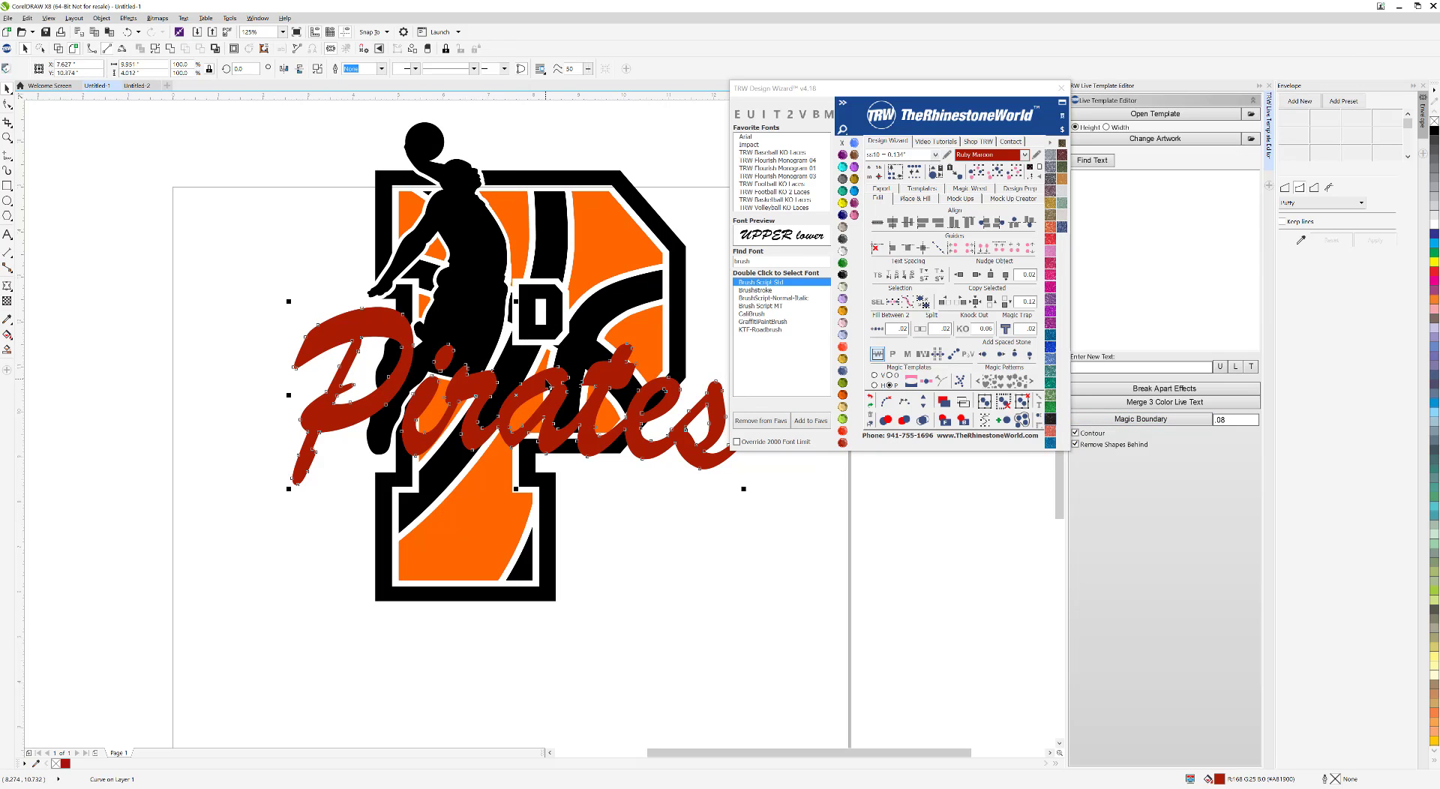
{"action": "left_click", "coordinate": [1120, 422]}
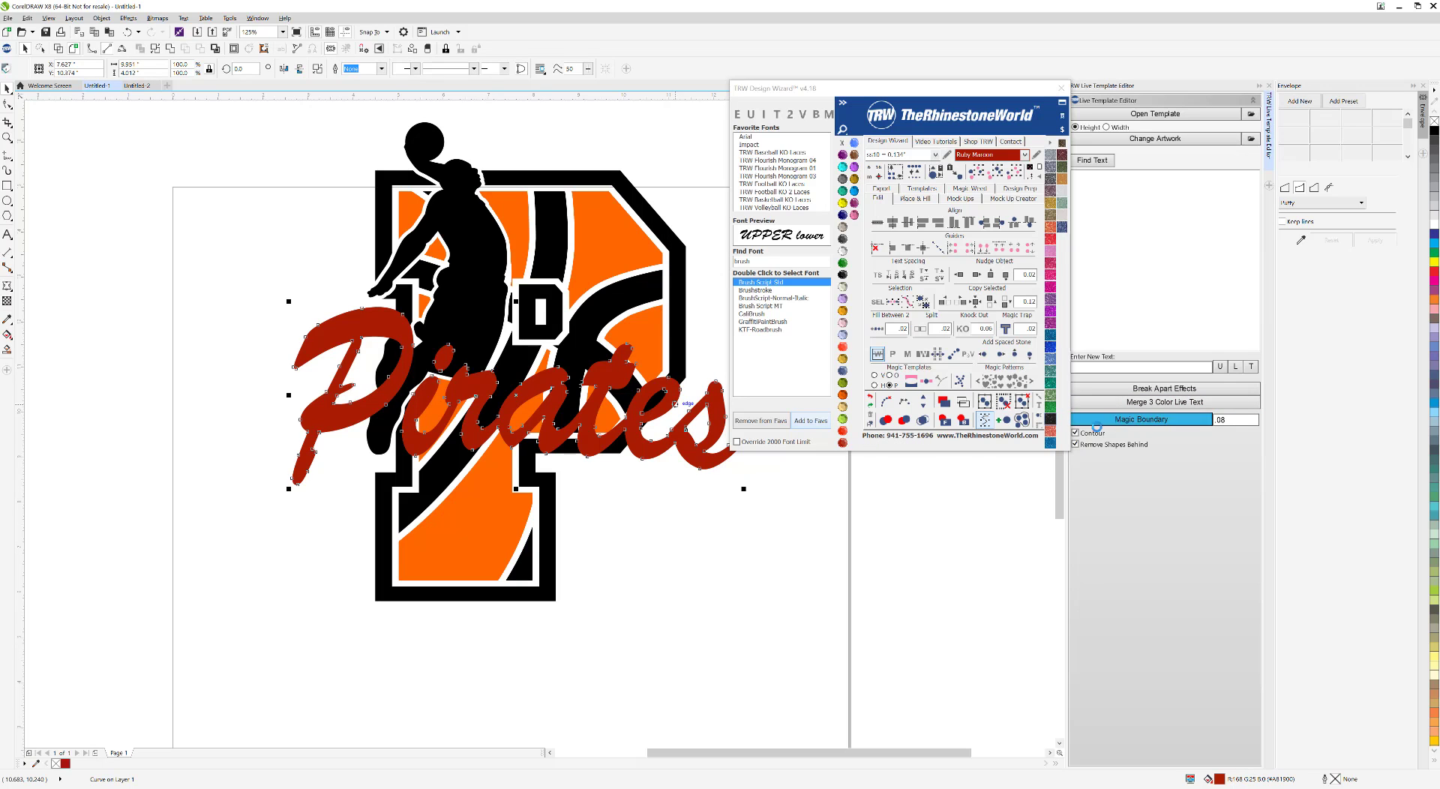
{"action": "left_click", "coordinate": [672, 500]}
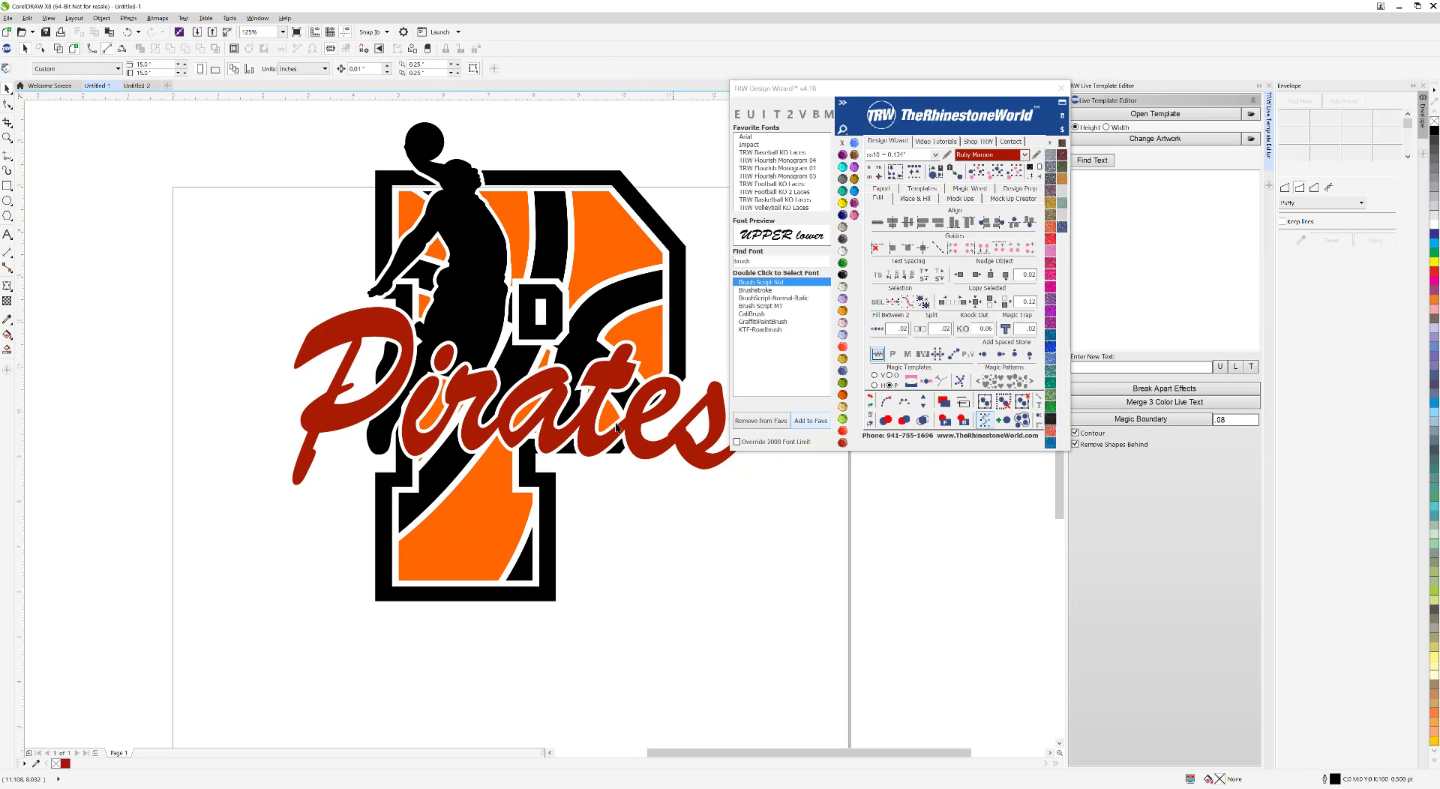
{"action": "left_click", "coordinate": [963, 402]}
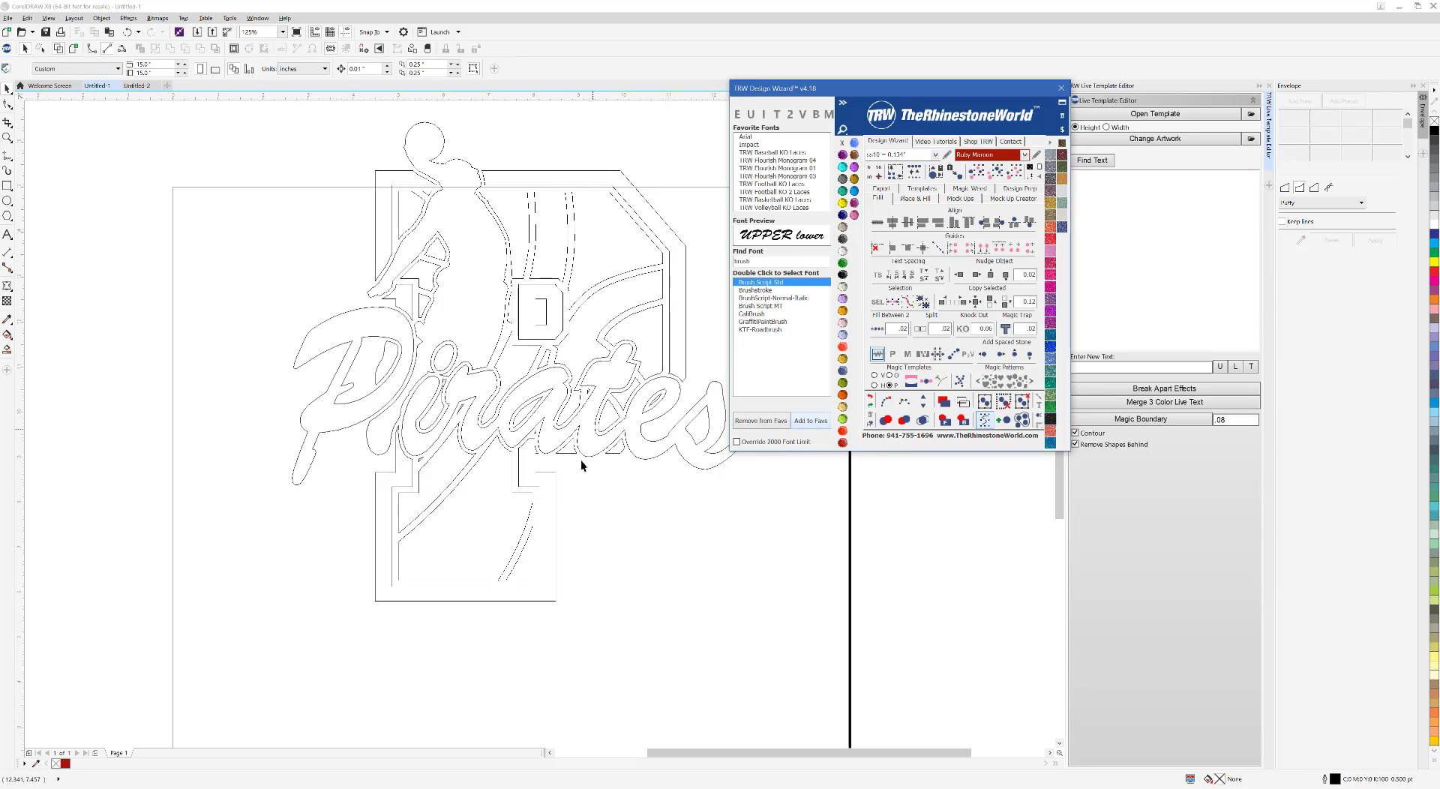
Return to filled view, select the whole Pirates logo and centre it on the page.
{"action": "scroll", "coordinate": [538, 432], "scroll_direction": "down", "scroll_amount": 1}
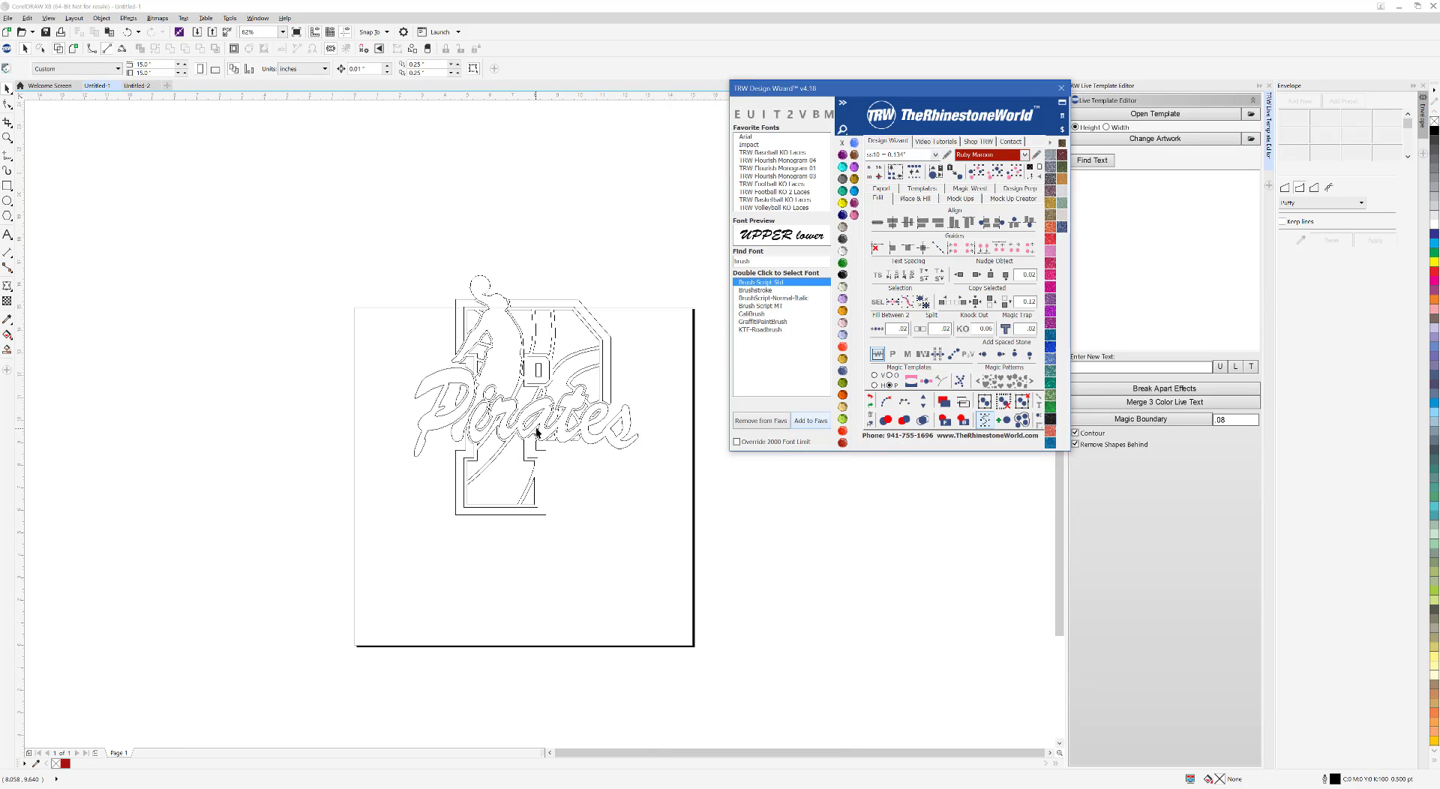
{"action": "scroll", "coordinate": [656, 394], "scroll_direction": "up", "scroll_amount": 1}
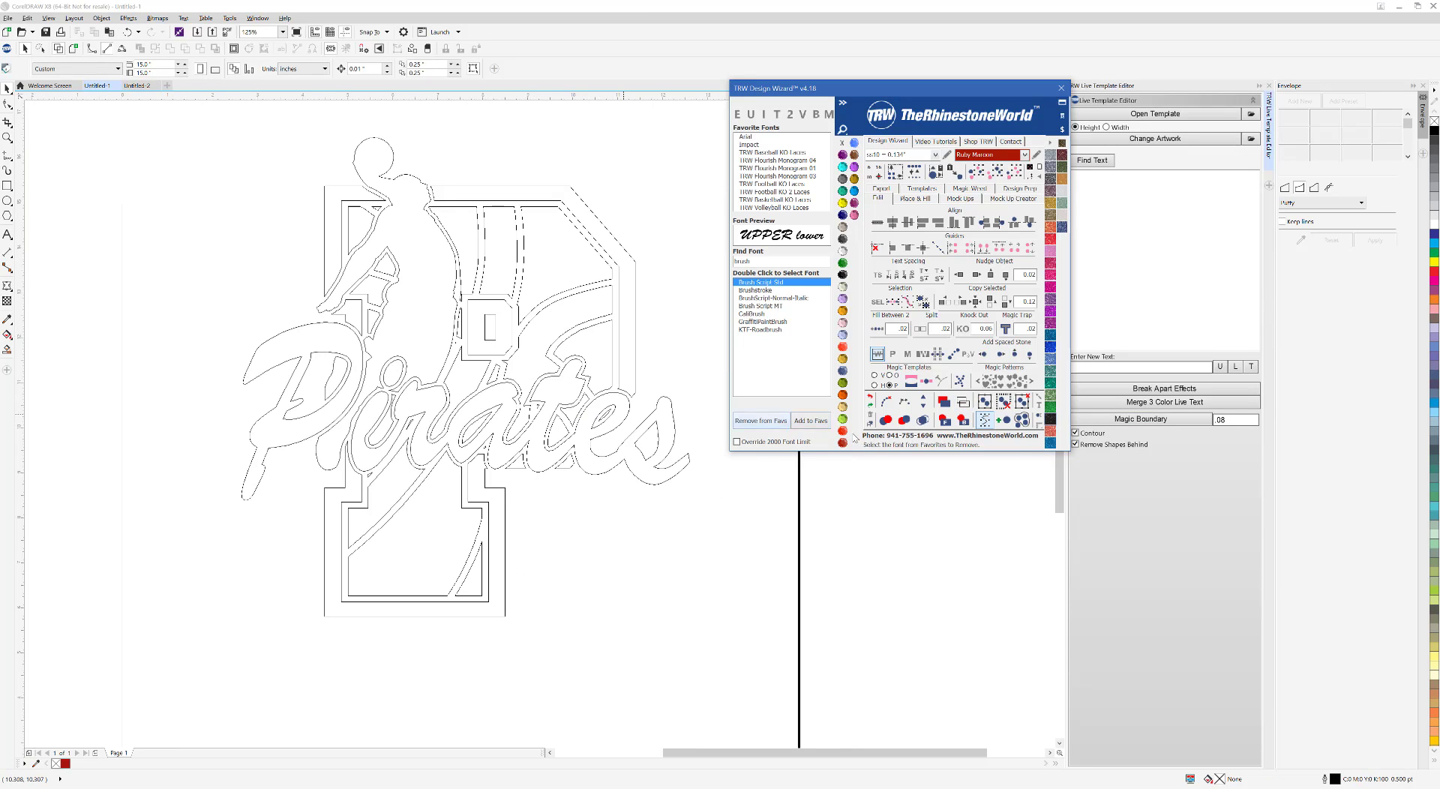
{"action": "left_click", "coordinate": [945, 421]}
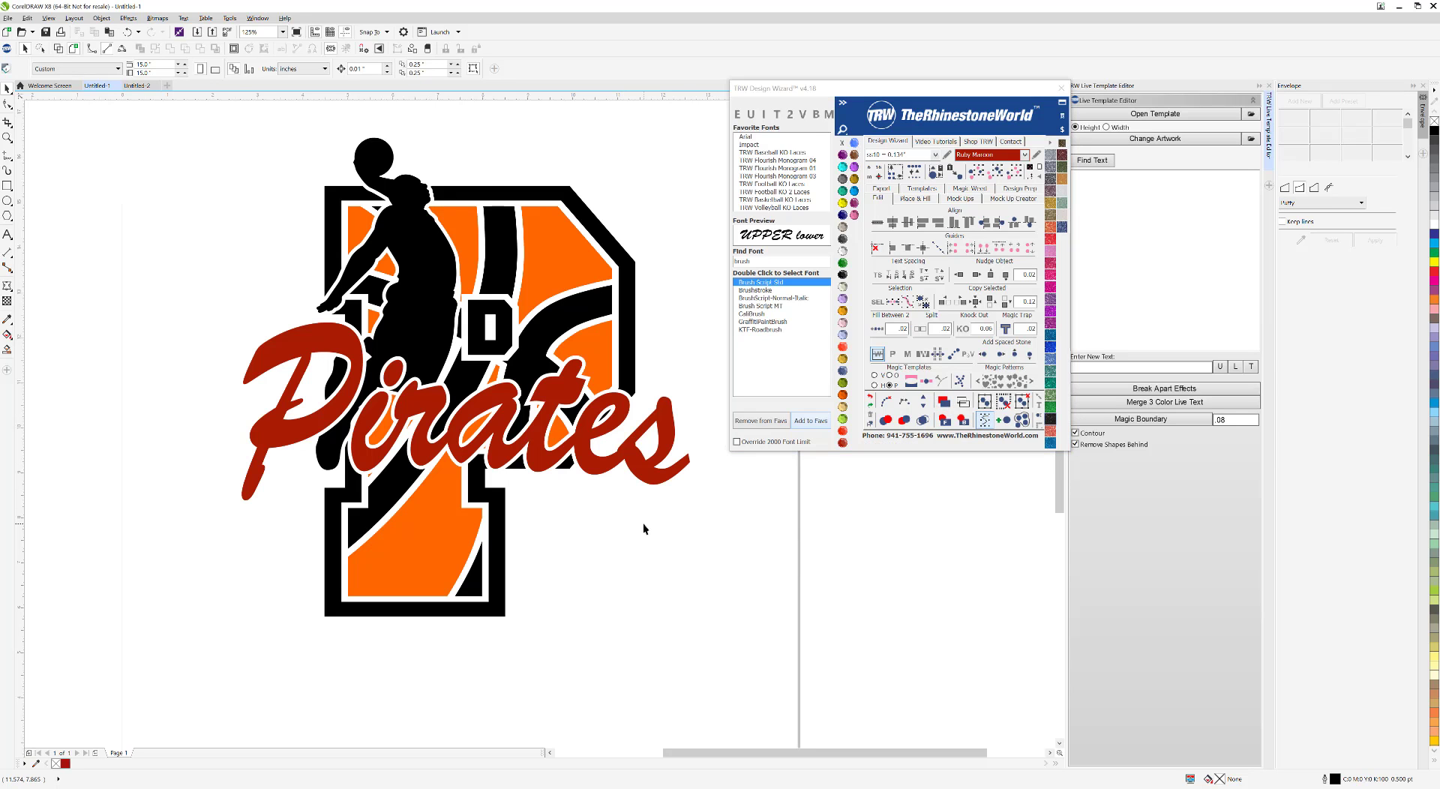
{"action": "scroll", "coordinate": [642, 523], "scroll_direction": "down", "scroll_amount": 4}
{"action": "left_click_drag", "start_coordinate": [695, 277], "coordinate": [480, 552]}
{"action": "scroll", "coordinate": [590, 450], "scroll_direction": "up", "scroll_amount": 2}
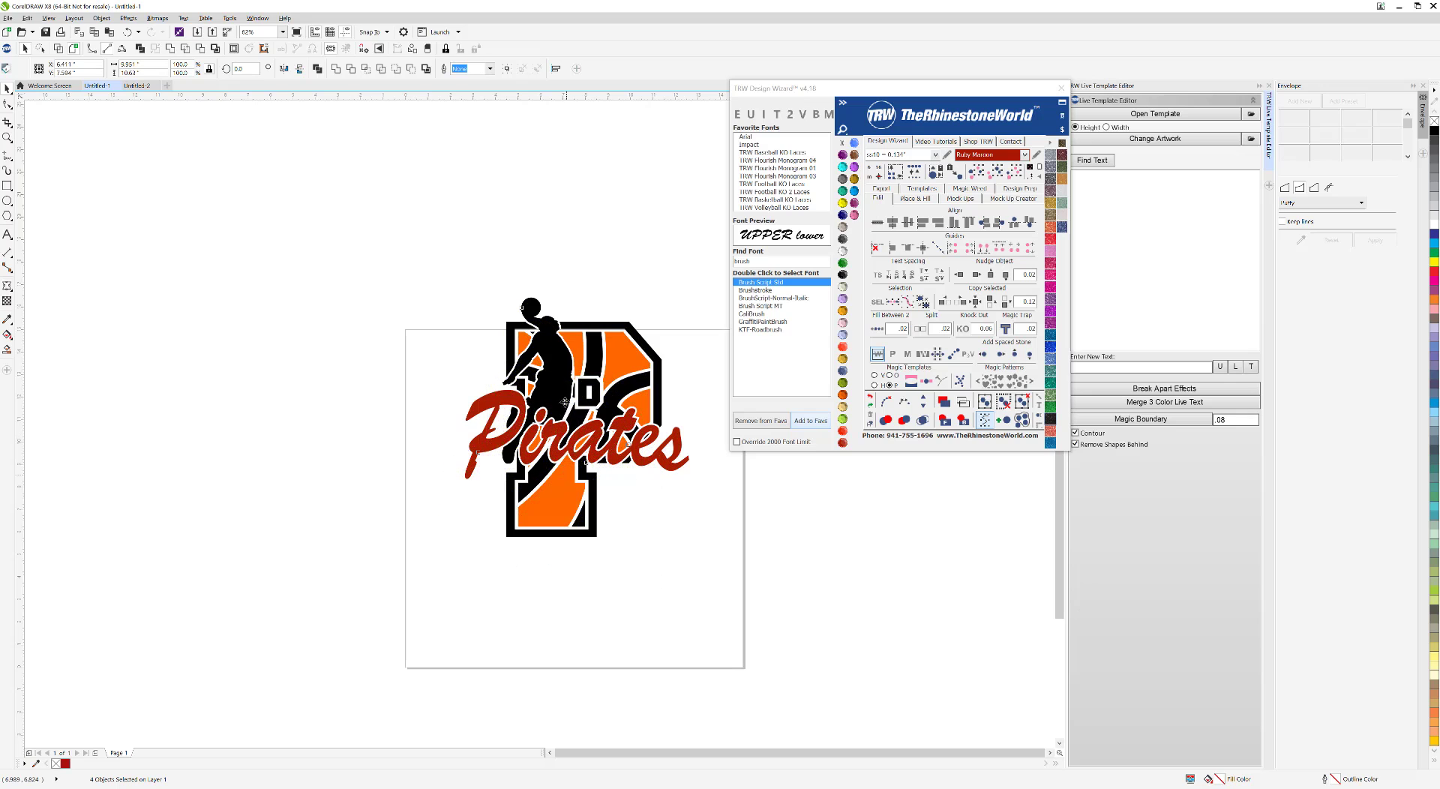
{"action": "key", "text": "ctrl+z"}
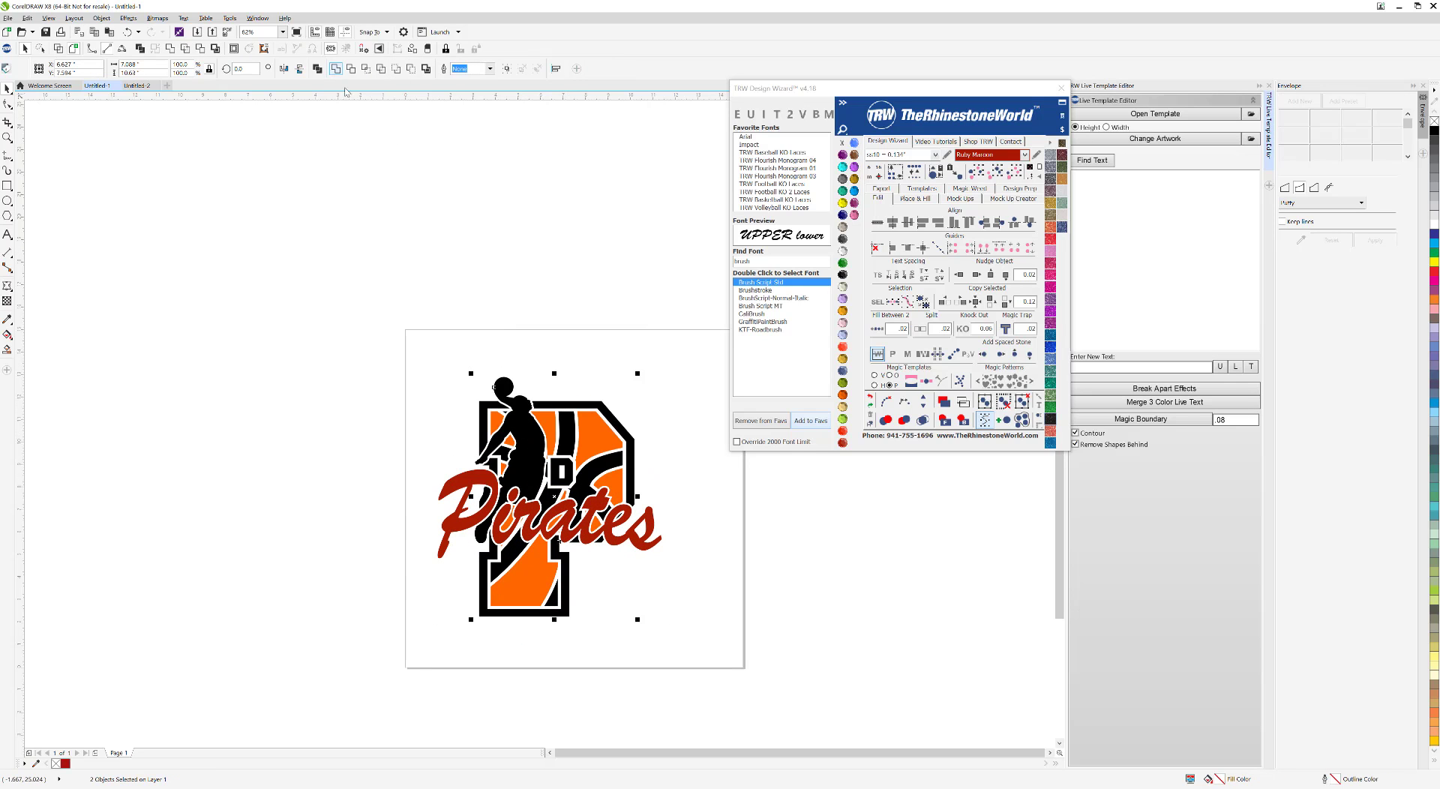
Split the selected Pirates logo into cut layers with TRW Magic Separator.
{"action": "left_click_drag", "start_coordinate": [682, 333], "coordinate": [375, 675]}
{"action": "left_click", "coordinate": [928, 191]}
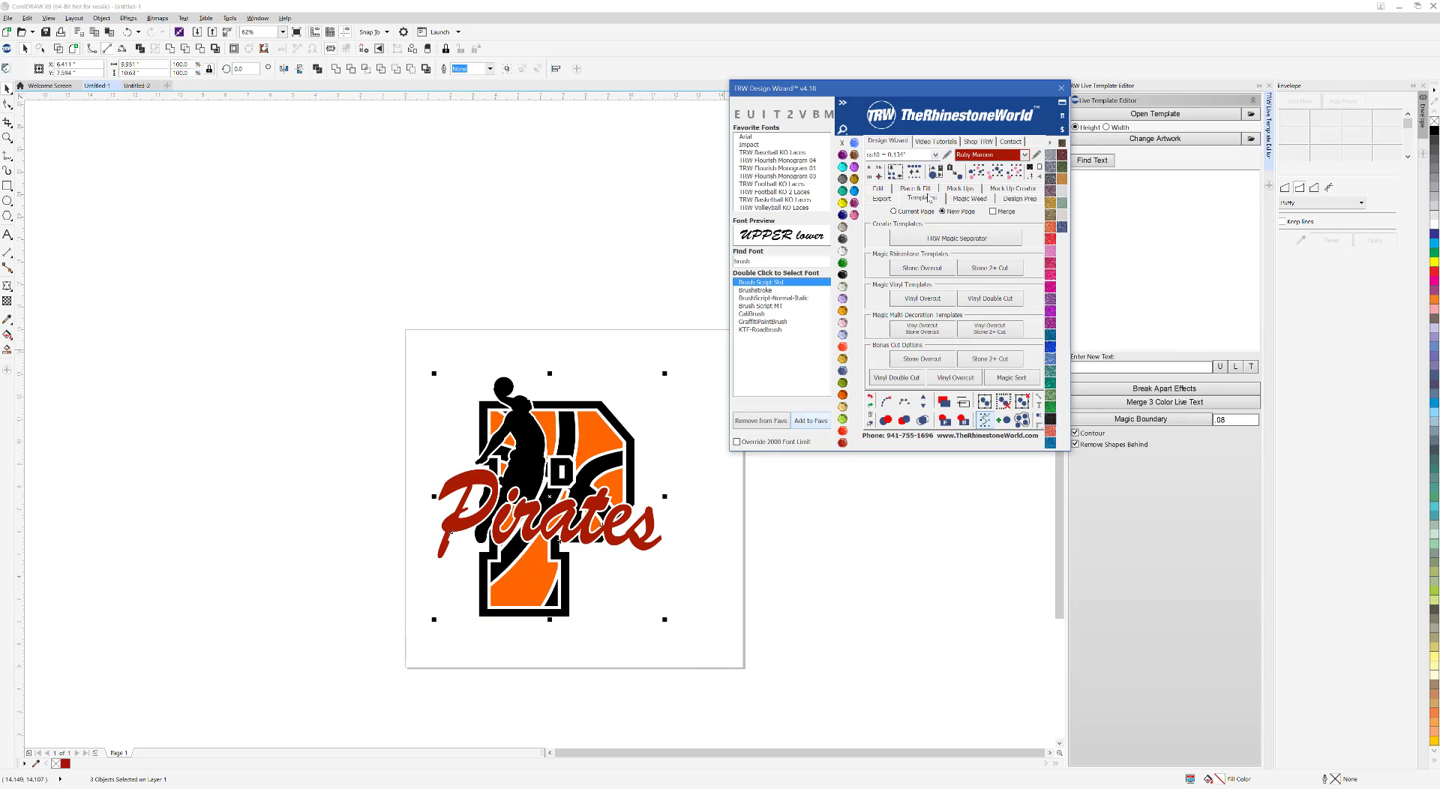
{"action": "left_click", "coordinate": [938, 242]}
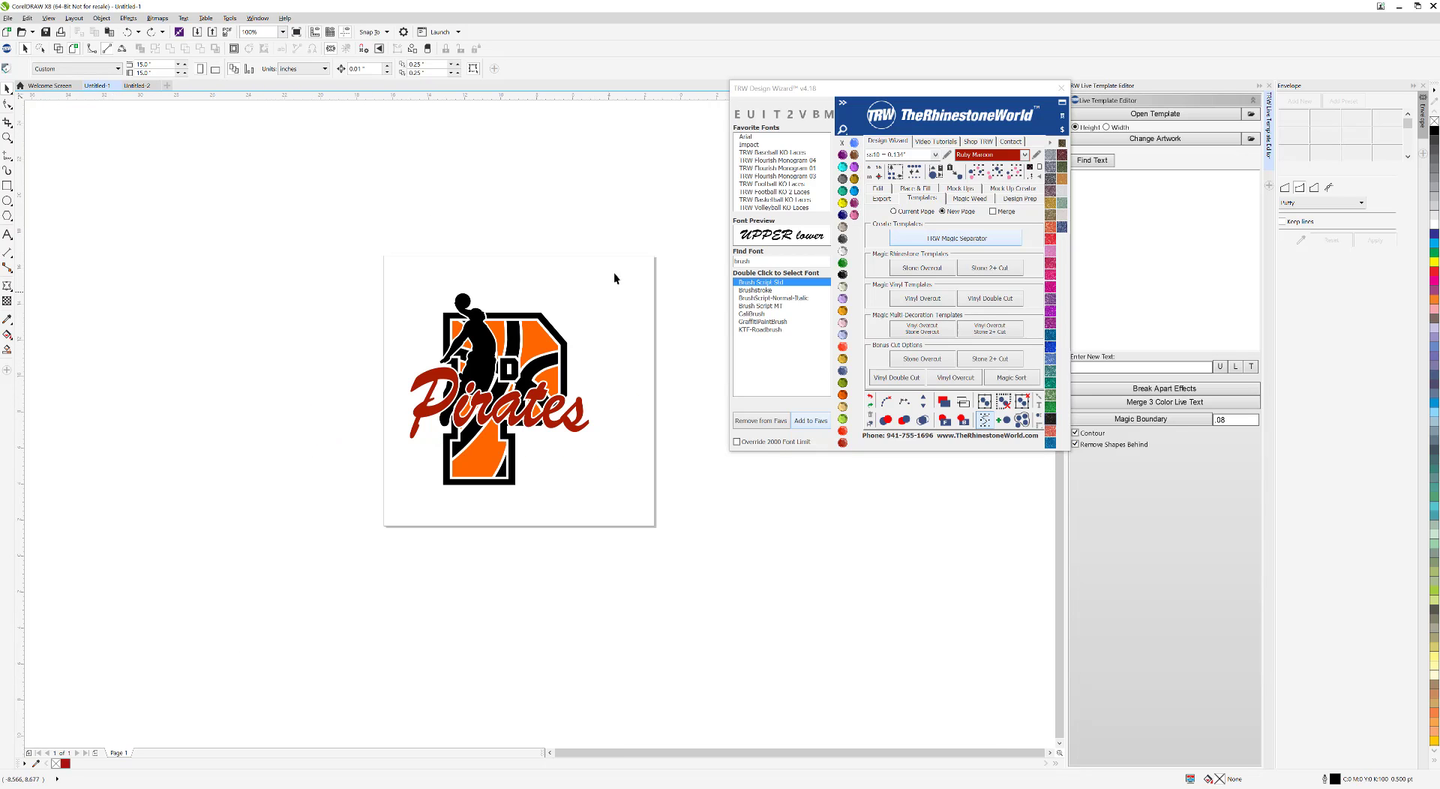
Scale the Pirates logo down to about 95% and deselect it.
{"action": "left_click_drag", "start_coordinate": [616, 258], "coordinate": [366, 550]}
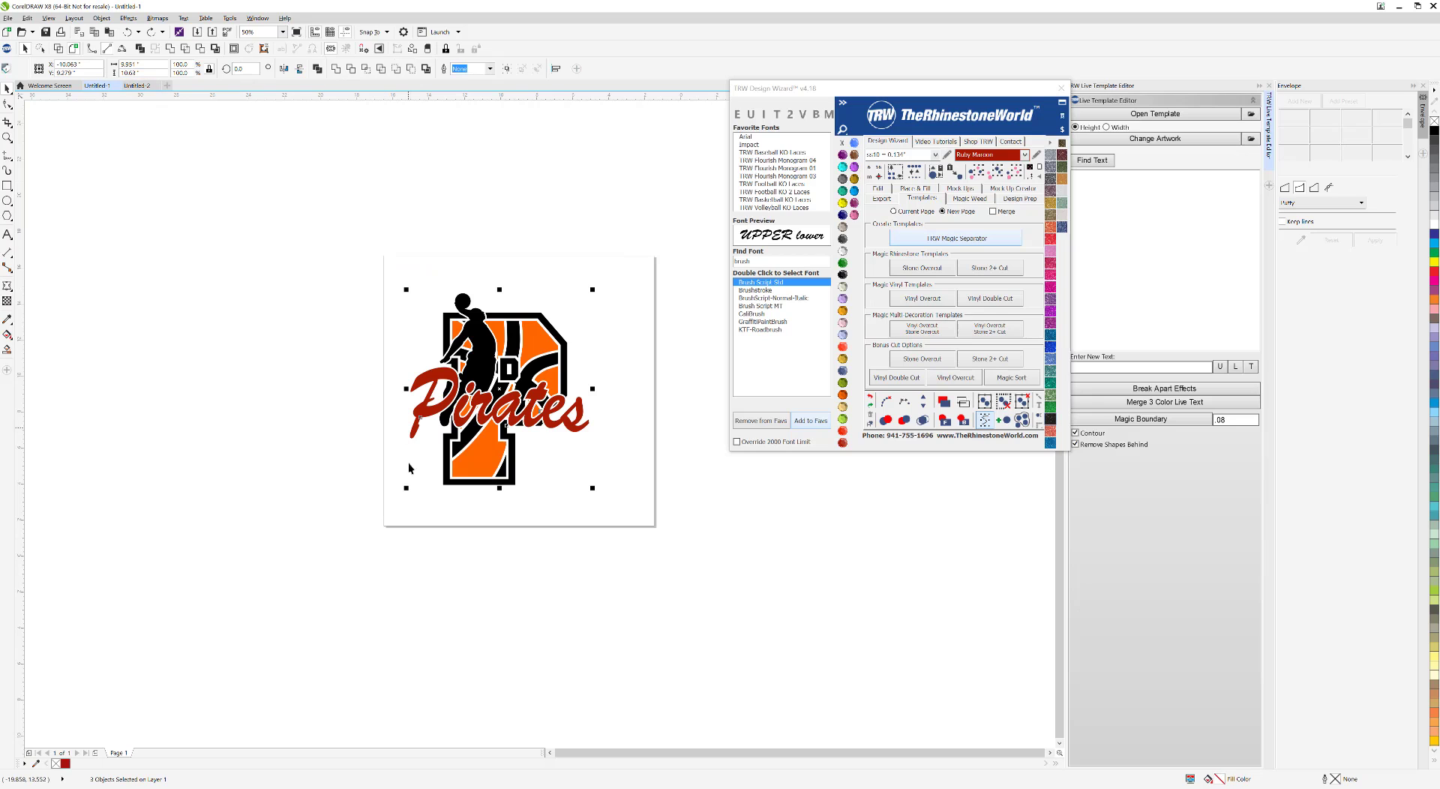
{"action": "left_click_drag", "start_coordinate": [405, 489], "coordinate": [421, 482]}
{"action": "scroll", "coordinate": [503, 402], "scroll_direction": "up", "scroll_amount": 1}
{"action": "scroll", "coordinate": [656, 330], "scroll_direction": "down", "scroll_amount": 1}
{"action": "left_click", "coordinate": [656, 330]}
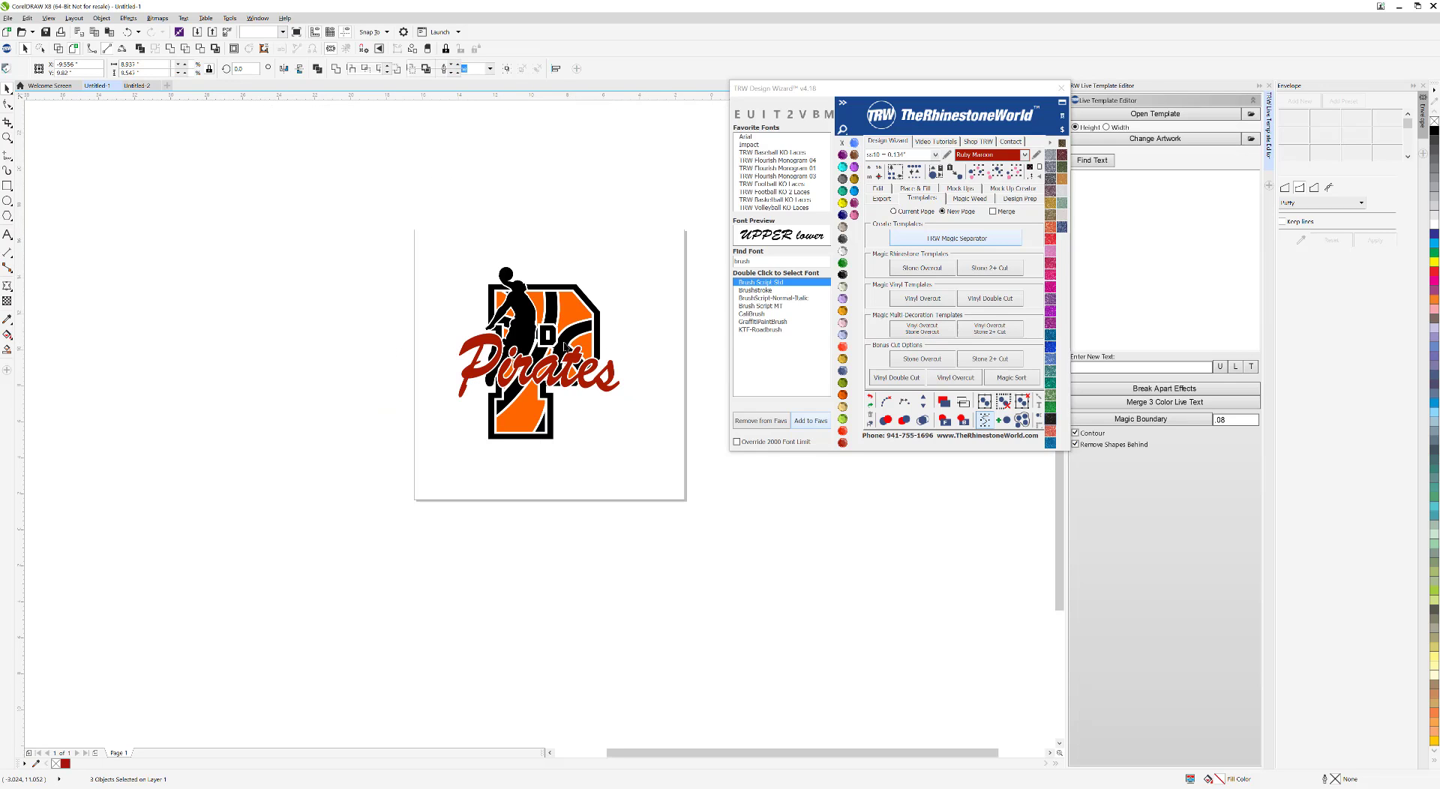
{"action": "scroll", "coordinate": [656, 330], "scroll_direction": "up", "scroll_amount": 1}
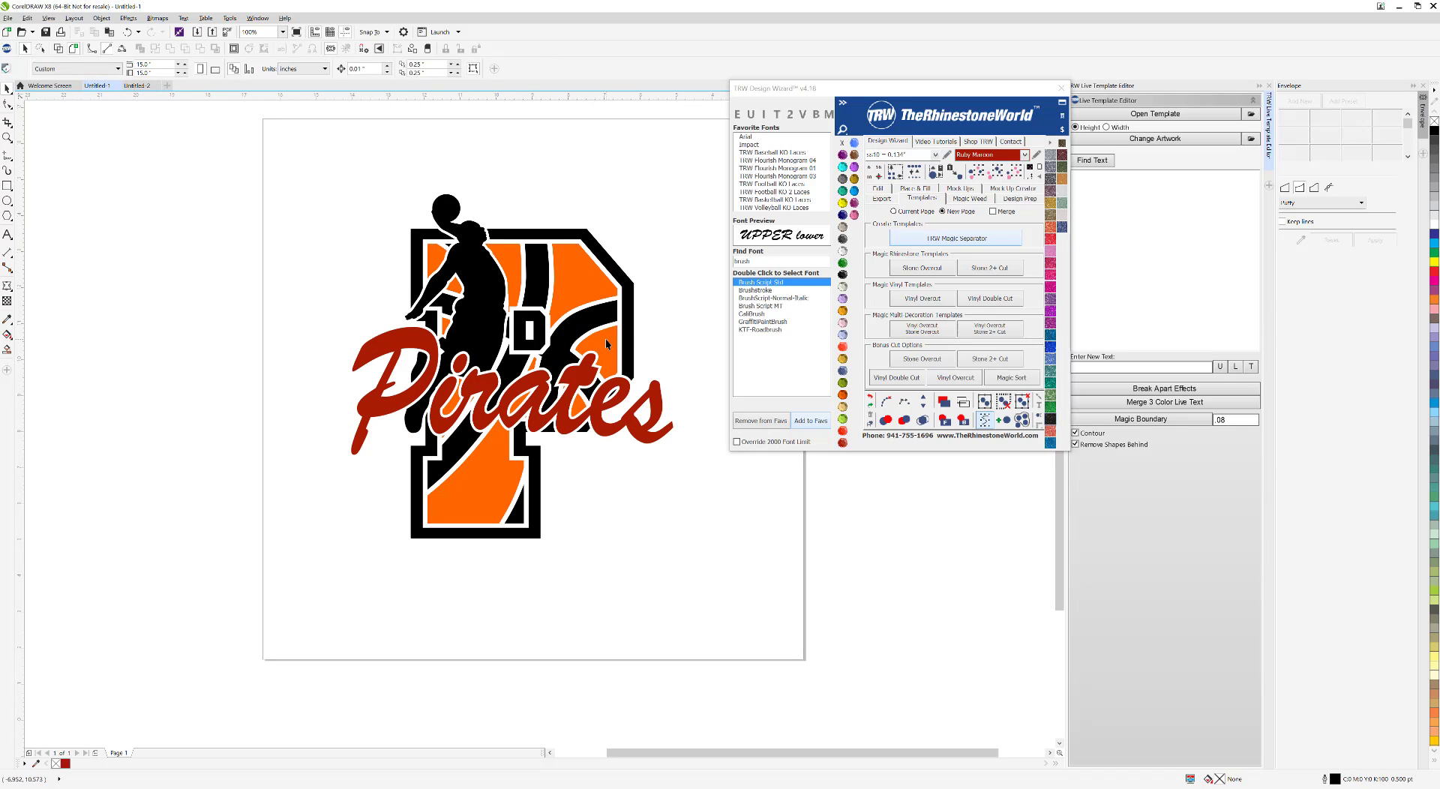
Apply a distressed speckle texture to the logo and basketball leather to the P's orange areas.
{"action": "left_click", "coordinate": [631, 334]}
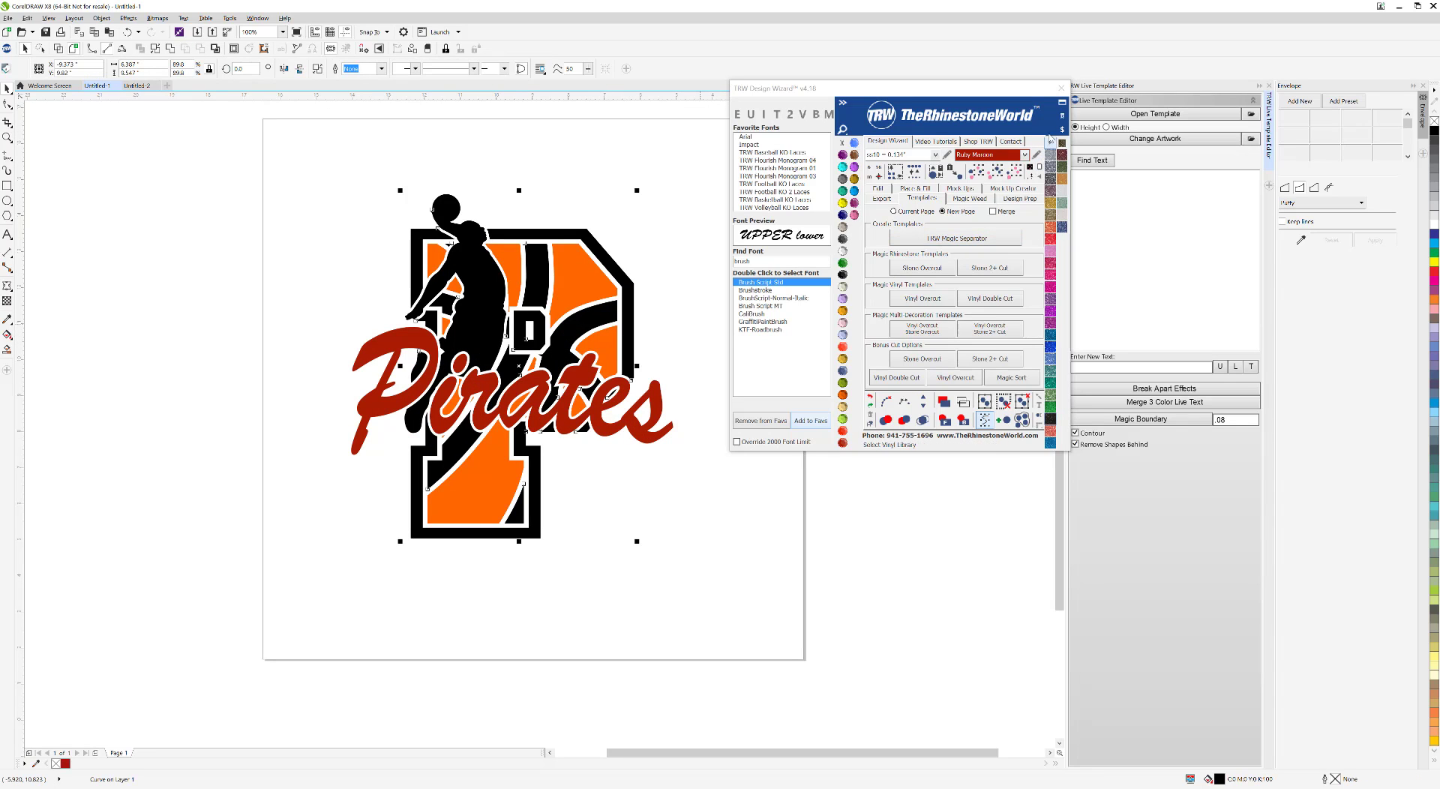
{"action": "left_click", "coordinate": [1051, 411]}
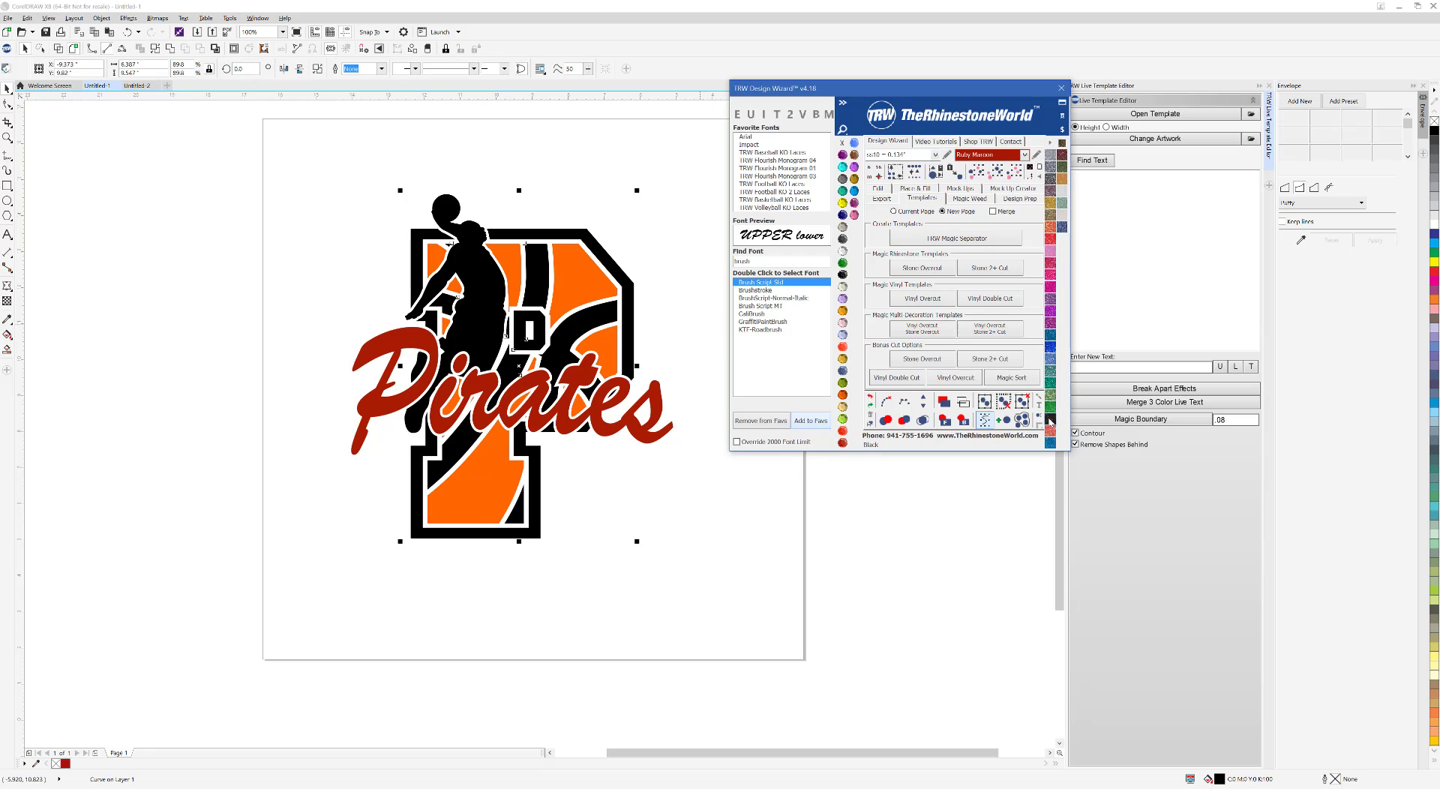
{"action": "left_click", "coordinate": [582, 278]}
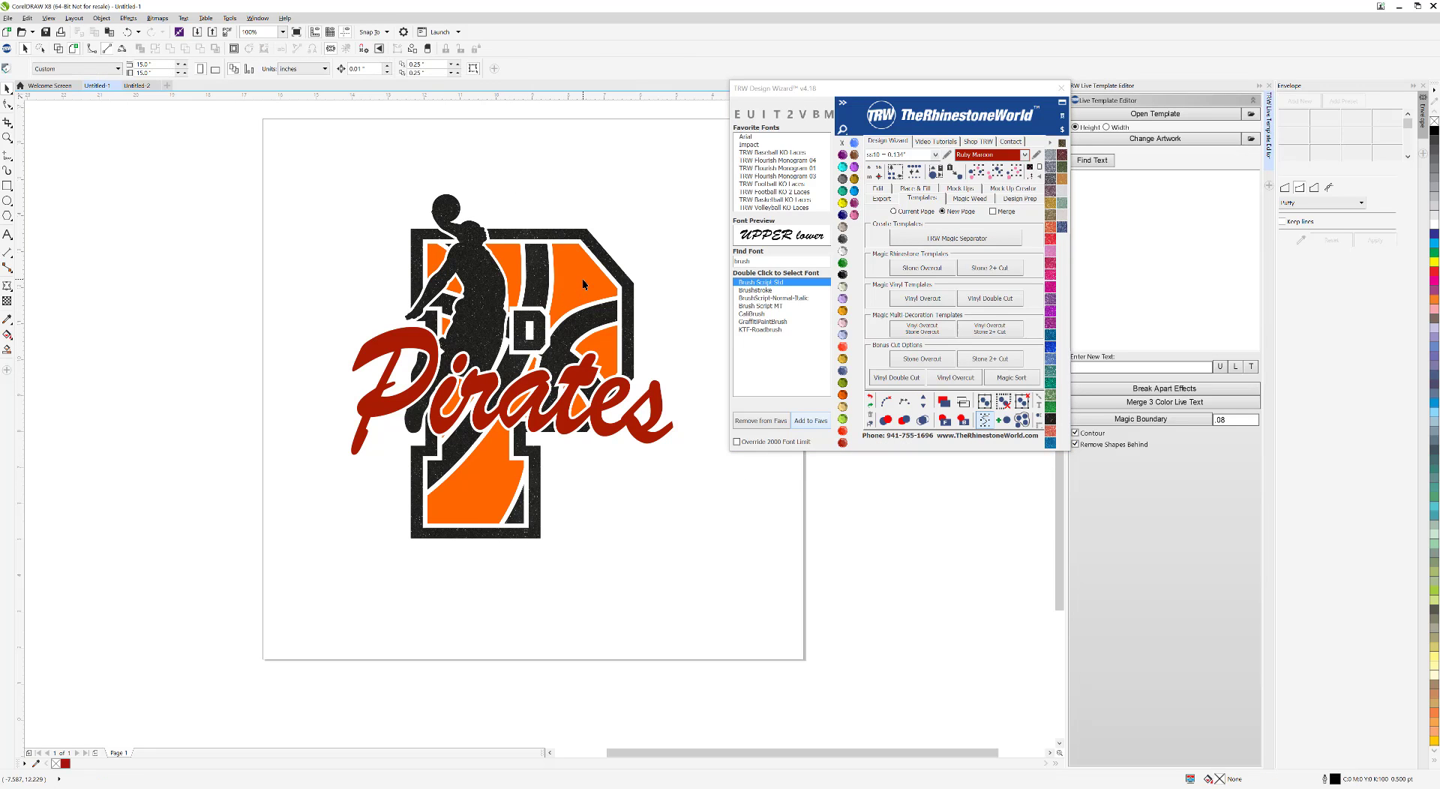
{"action": "left_click", "coordinate": [1052, 142]}
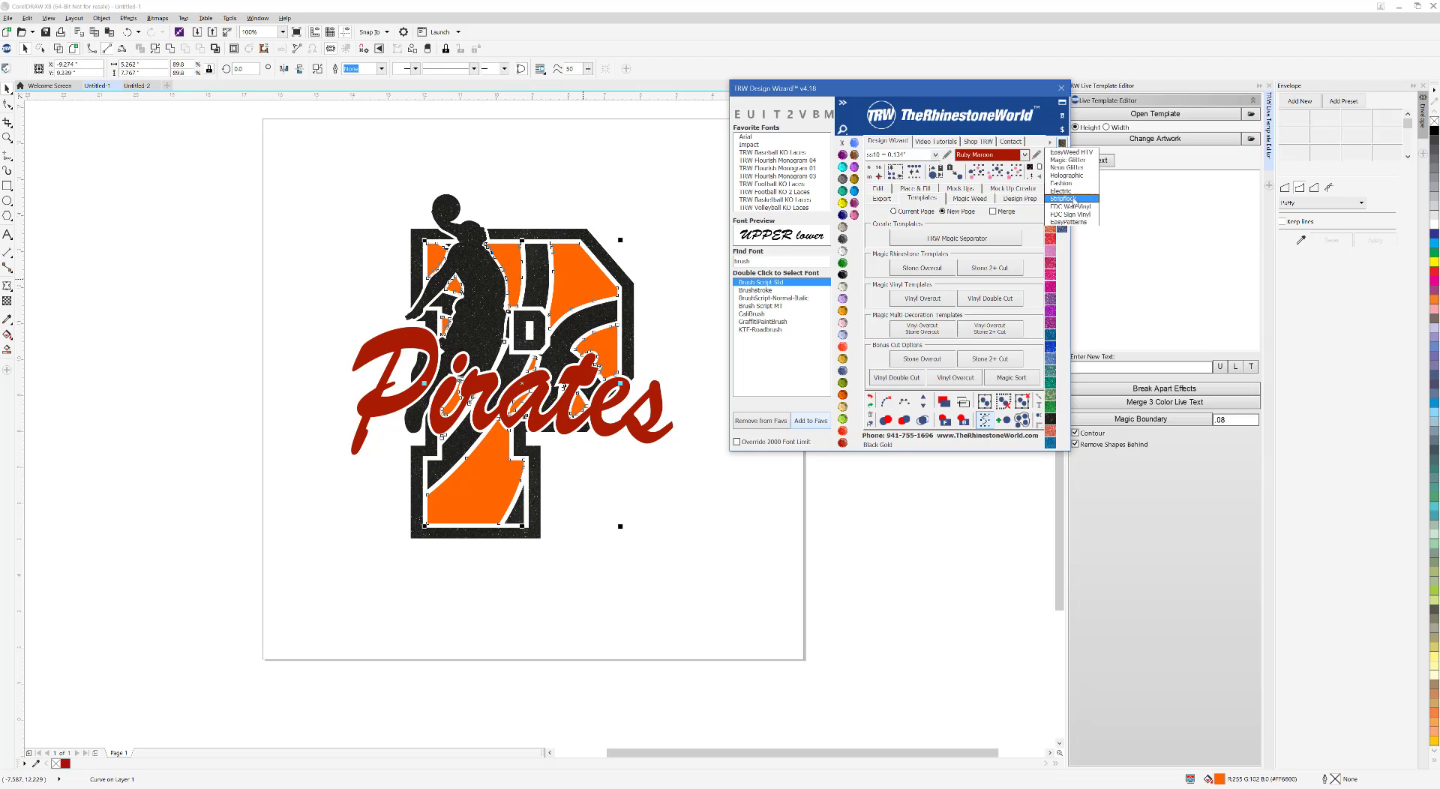
{"action": "left_click", "coordinate": [1061, 183]}
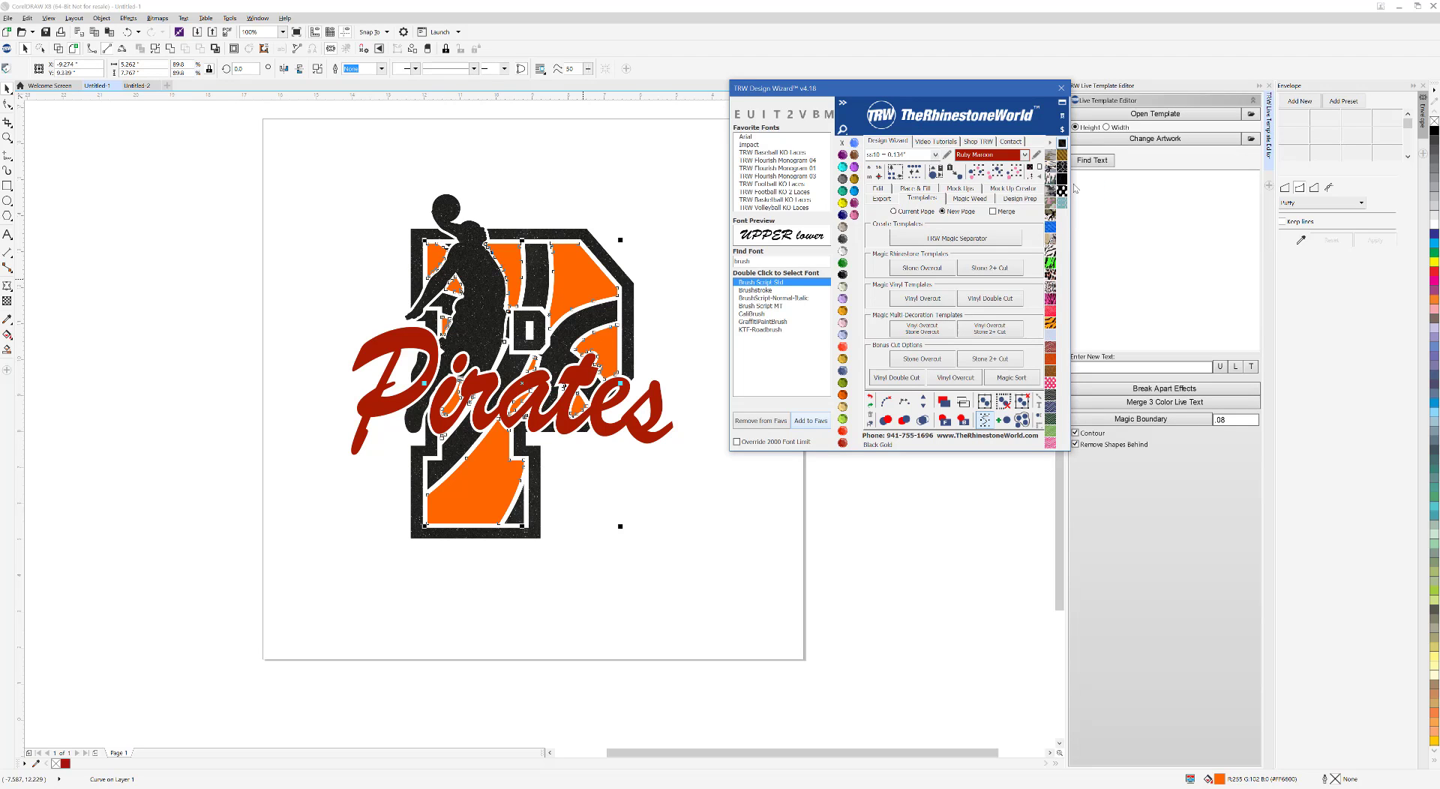
{"action": "left_click", "coordinate": [1049, 365]}
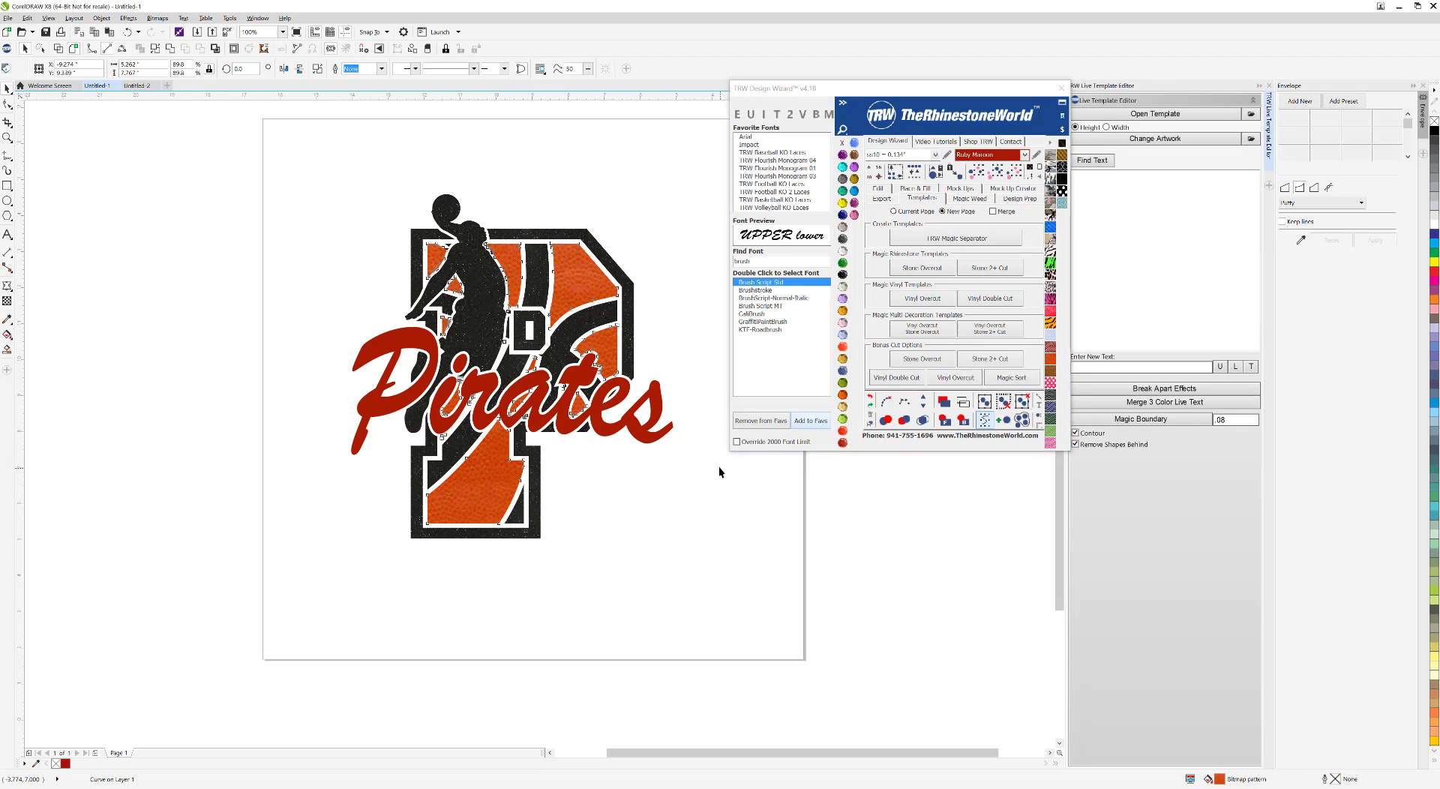
Fill the Pirates lettering with grey glitter from the glitter library, then select the whole logo.
{"action": "left_click", "coordinate": [657, 403]}
{"action": "left_click", "coordinate": [1062, 142]}
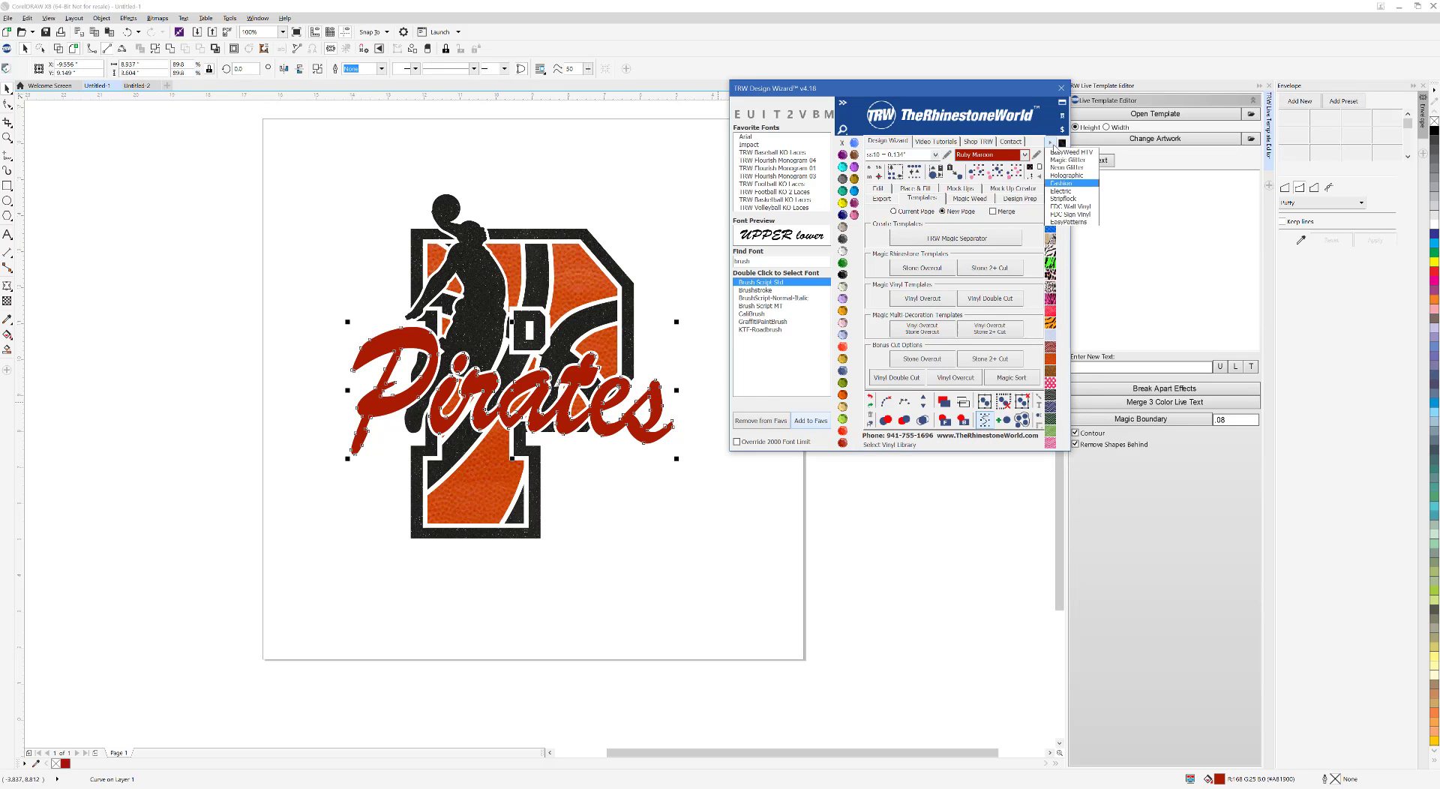
{"action": "left_click", "coordinate": [1066, 160]}
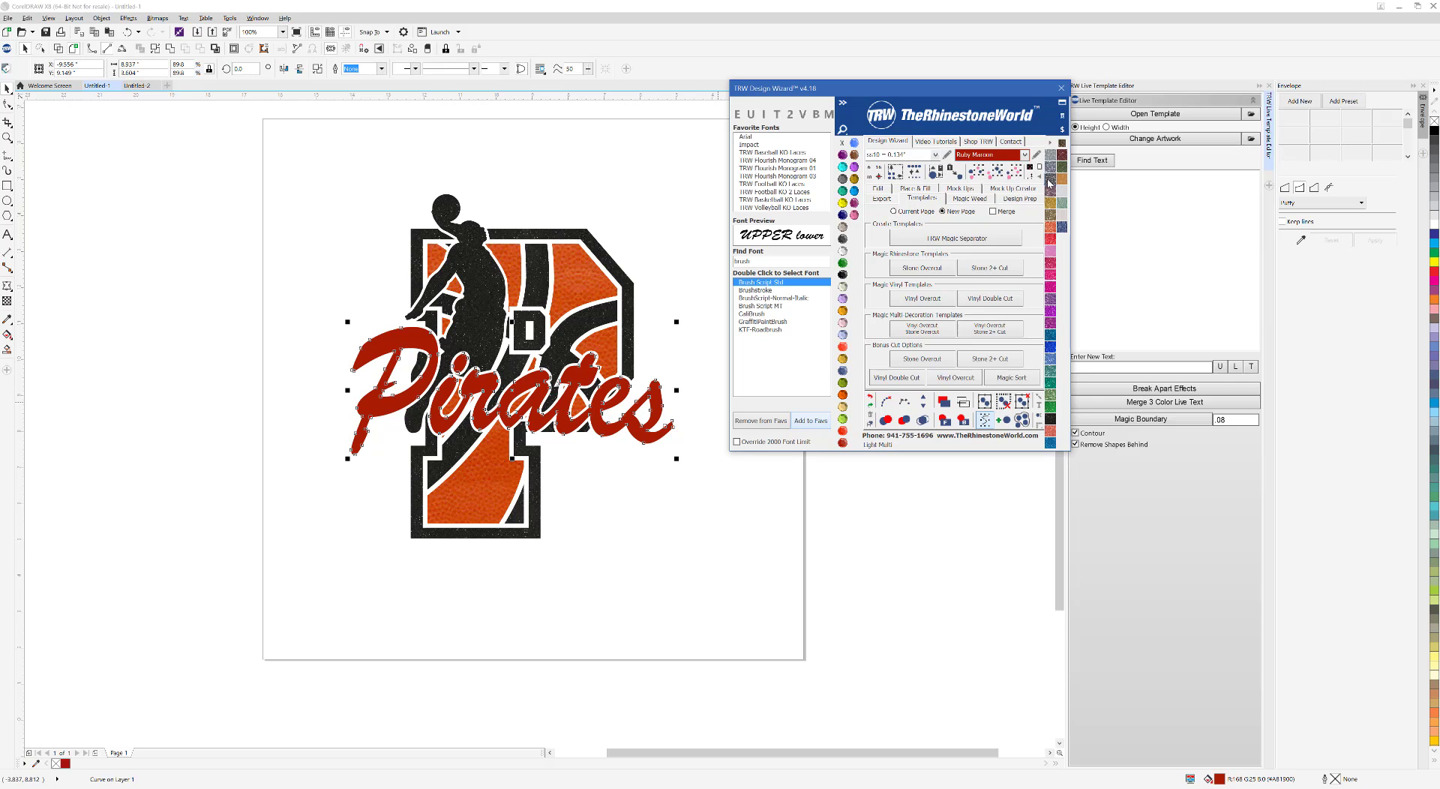
{"action": "left_click", "coordinate": [650, 458]}
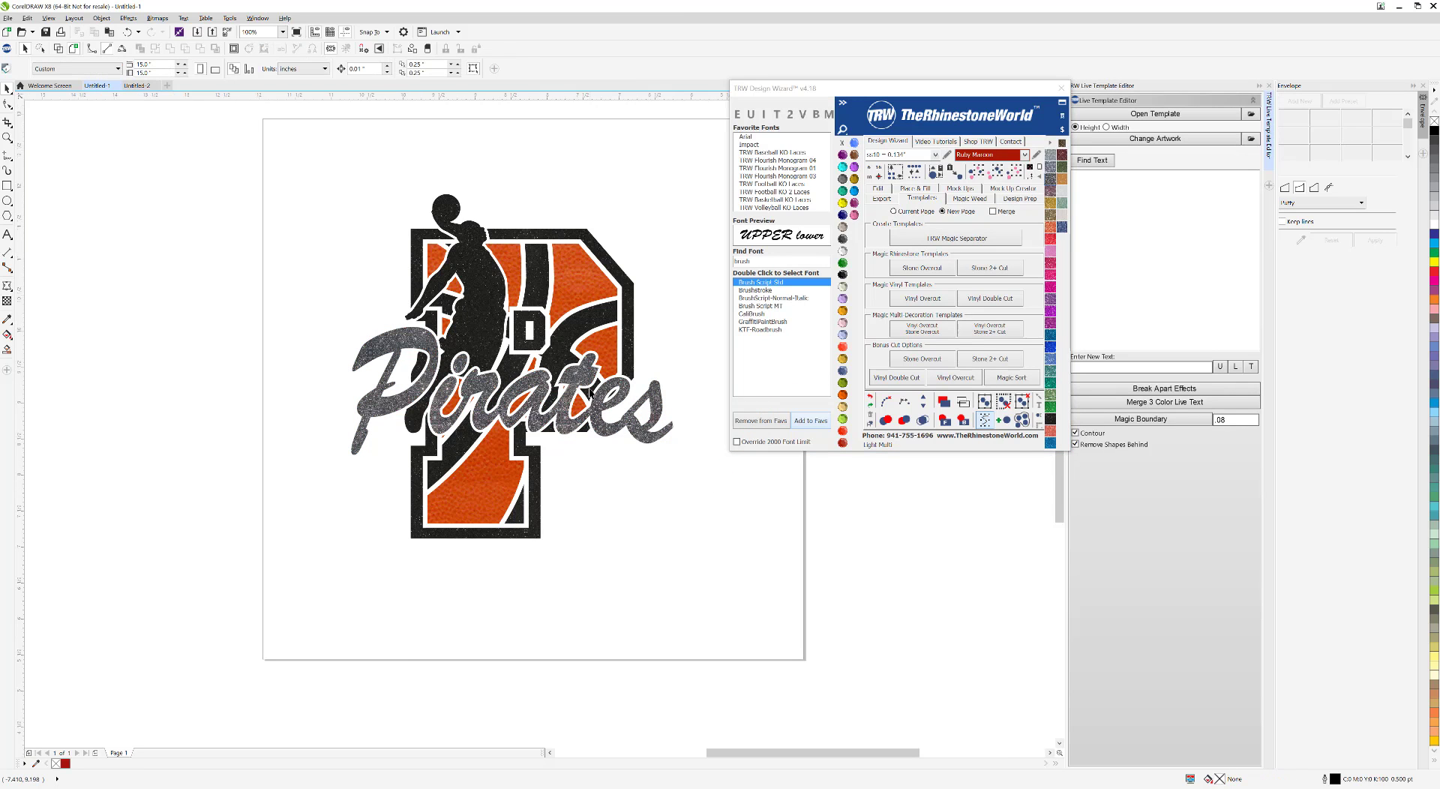
{"action": "scroll", "coordinate": [586, 381], "scroll_direction": "up", "scroll_amount": 2}
{"action": "scroll", "coordinate": [586, 380], "scroll_direction": "up", "scroll_amount": 1}
{"action": "scroll", "coordinate": [549, 387], "scroll_direction": "down", "scroll_amount": 3}
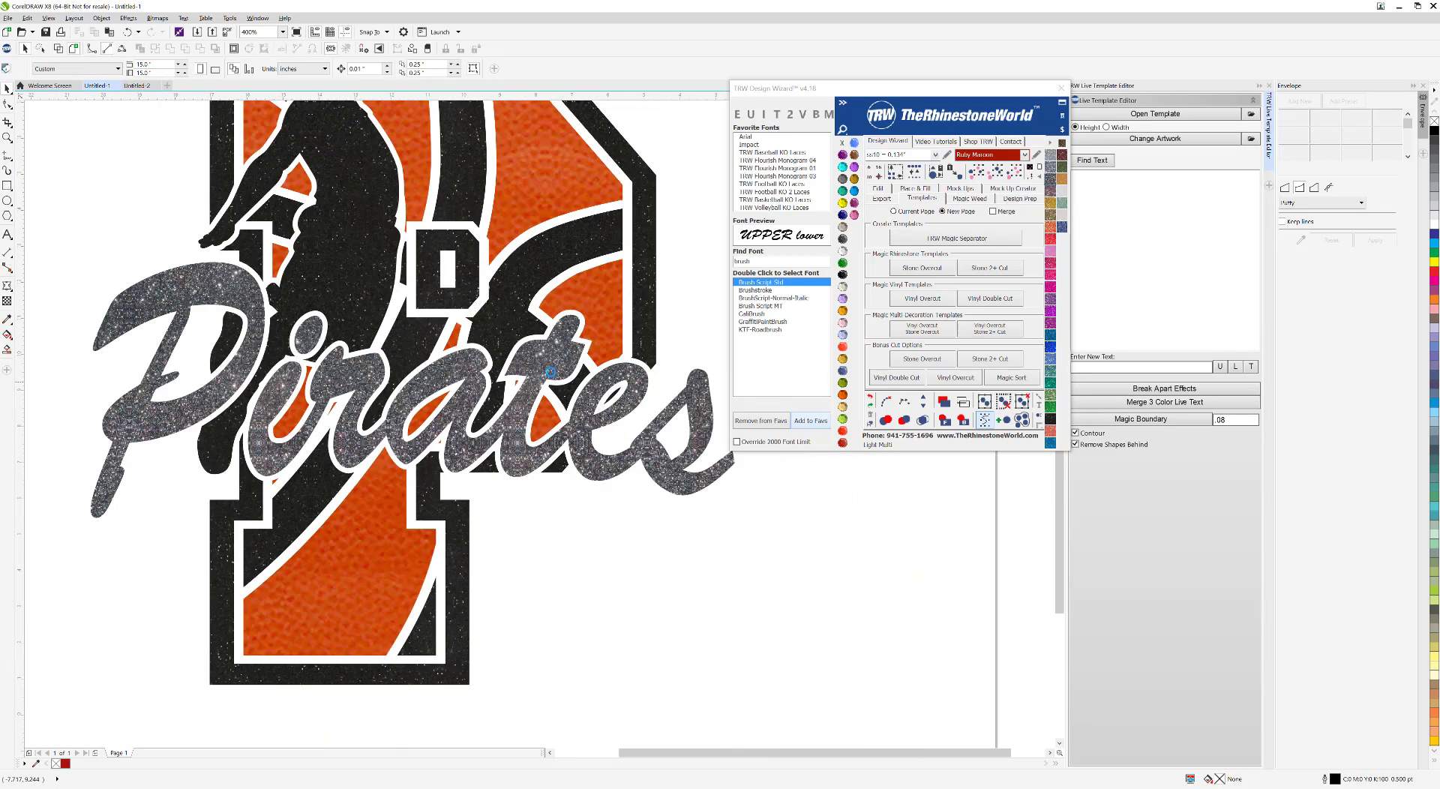
{"action": "scroll", "coordinate": [636, 316], "scroll_direction": "down", "scroll_amount": 2}
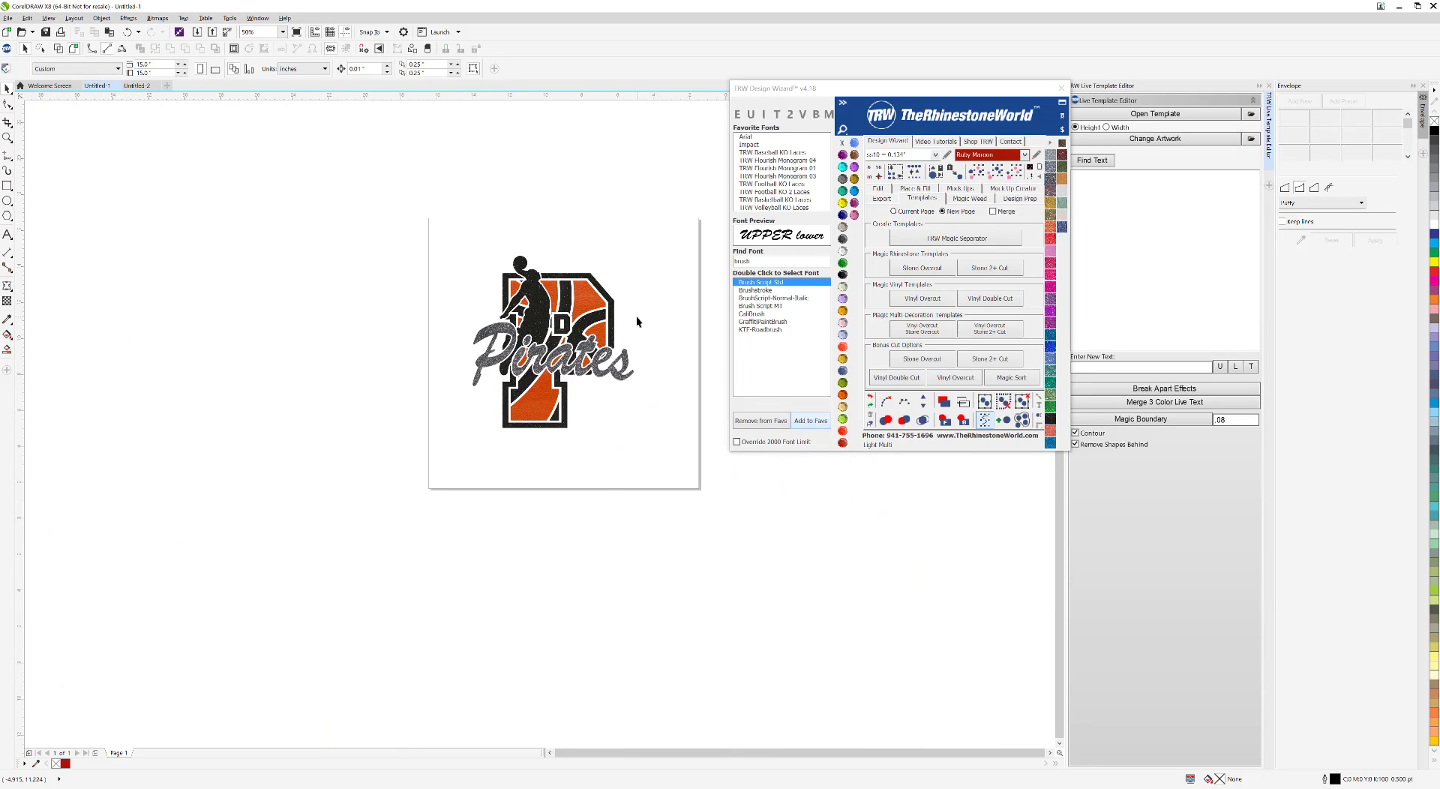
{"action": "left_click_drag", "start_coordinate": [651, 218], "coordinate": [439, 496]}
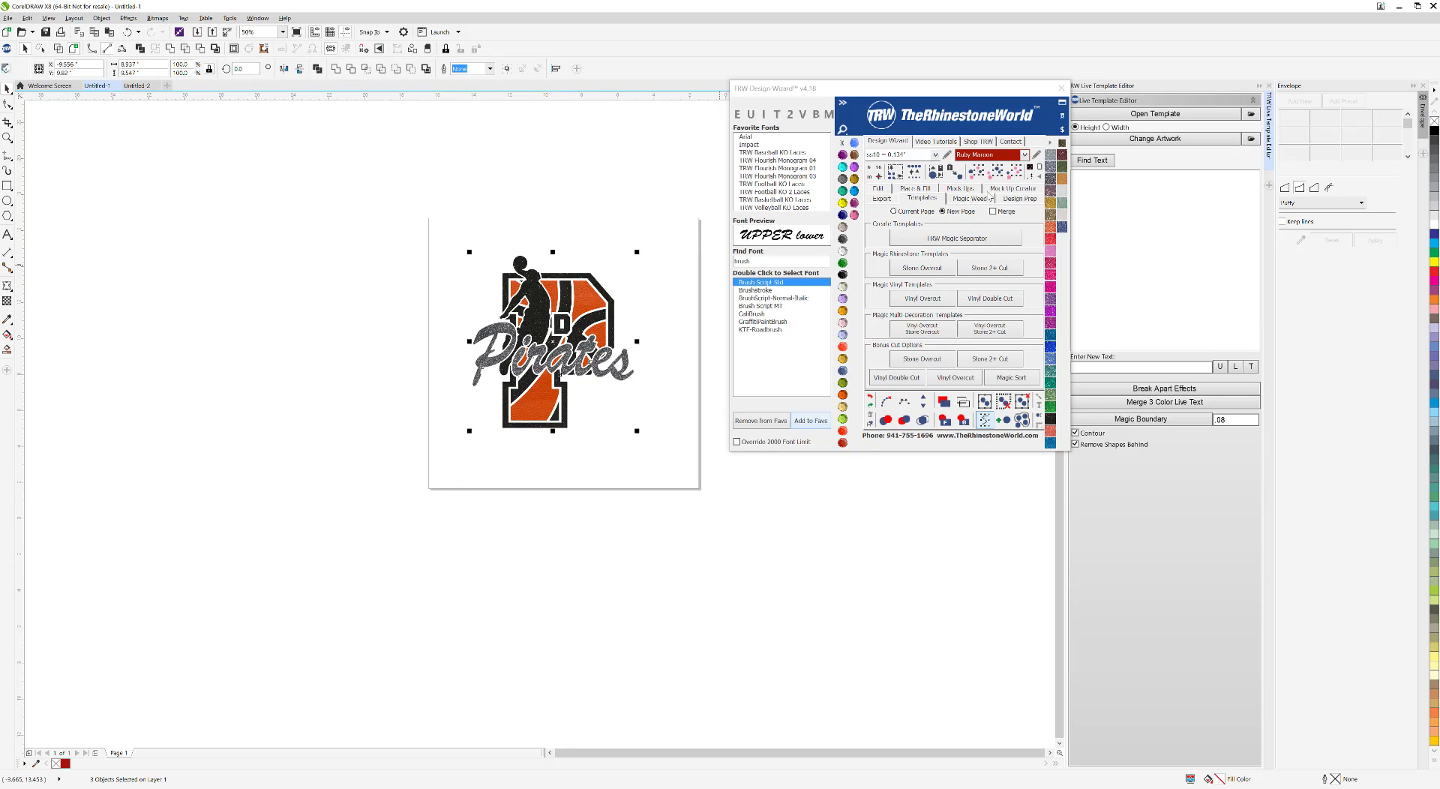
Set the TRW mockup product to Quick Product, Womens, Tank Top Shirt and save it.
{"action": "left_click", "coordinate": [972, 194]}
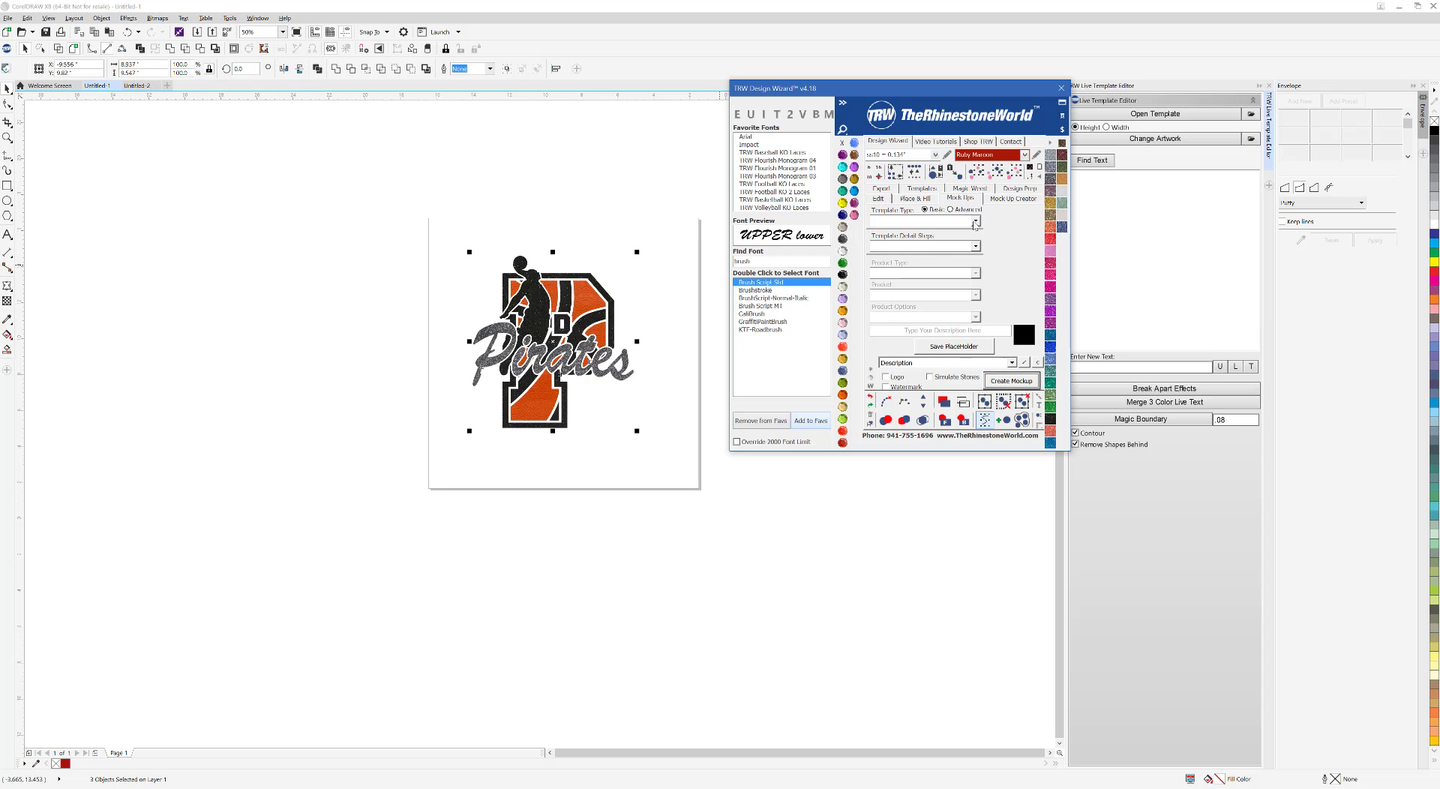
{"action": "left_click", "coordinate": [975, 221]}
{"action": "left_click", "coordinate": [968, 240]}
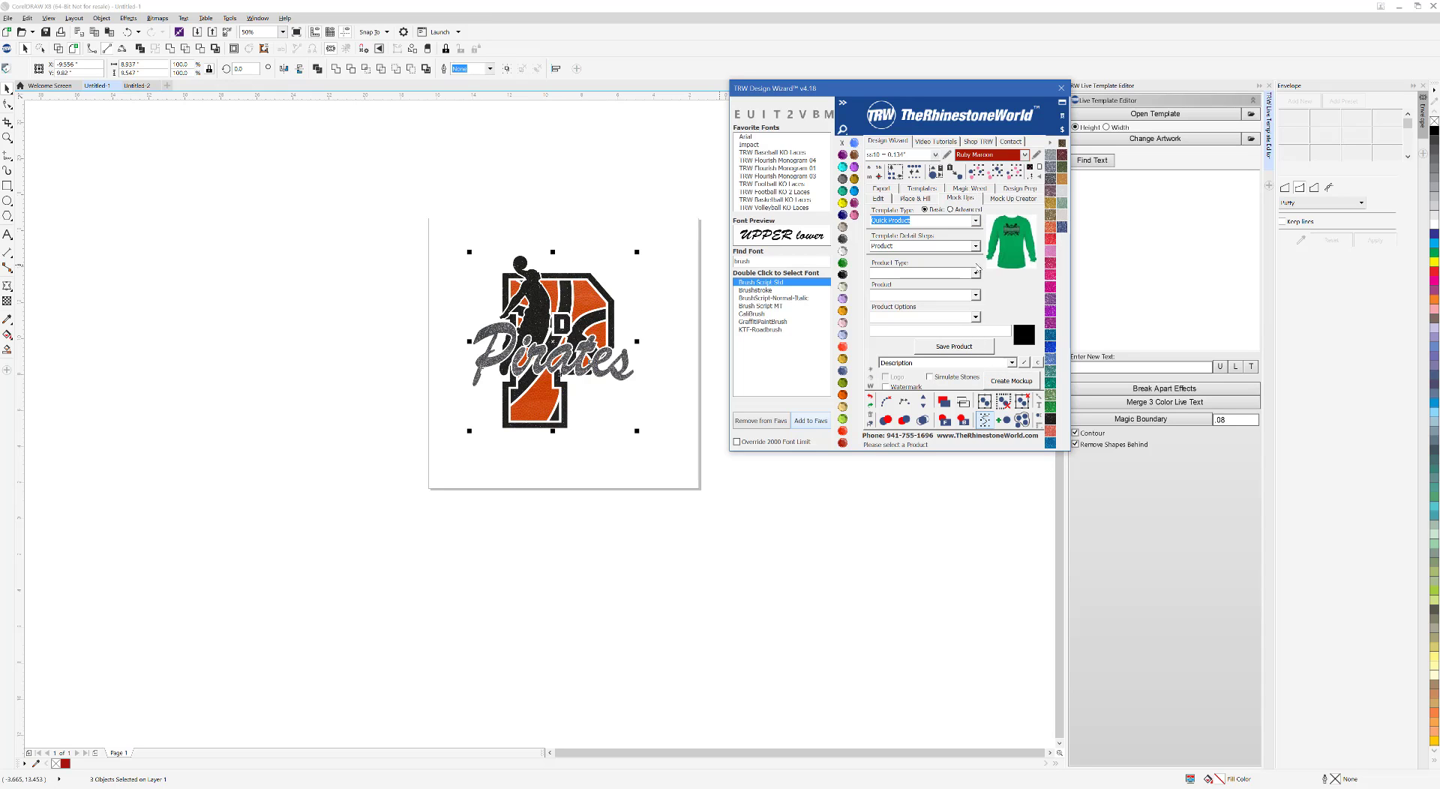
{"action": "left_click", "coordinate": [976, 273]}
{"action": "left_click", "coordinate": [962, 287]}
{"action": "left_click", "coordinate": [974, 295]}
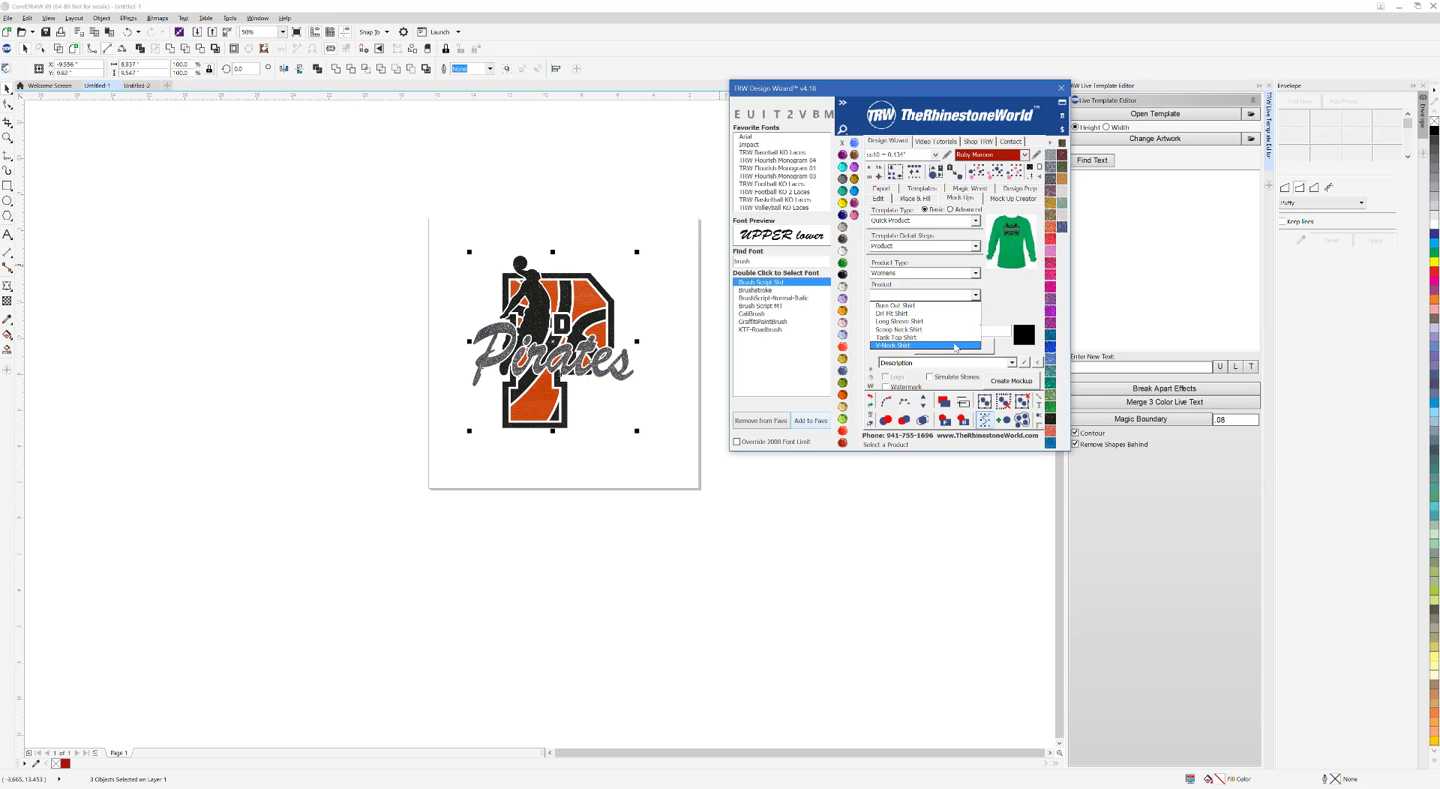
{"action": "left_click", "coordinate": [951, 338]}
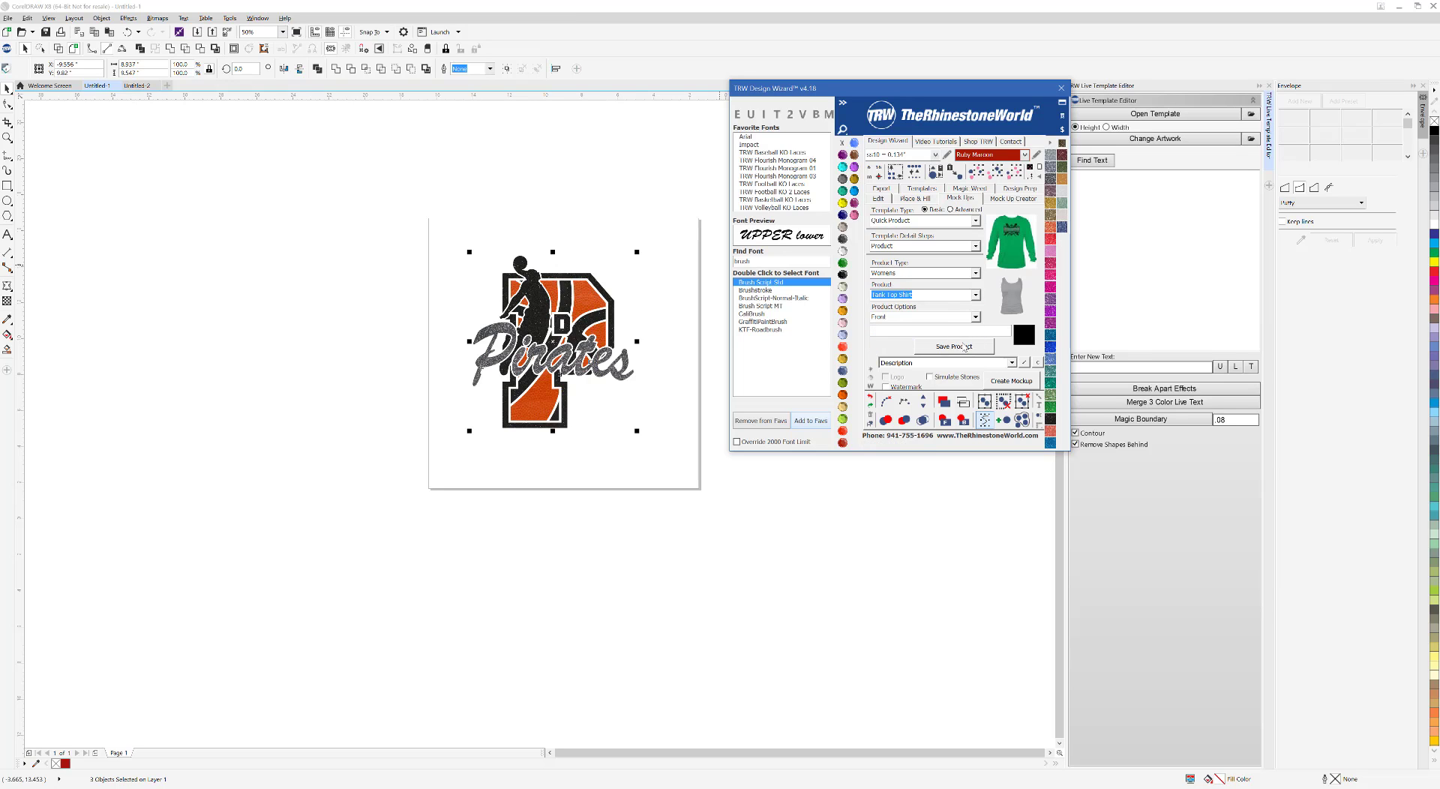
{"action": "left_click", "coordinate": [964, 347]}
Save the Pirates artwork as the design and generate the tank top mockup.
{"action": "left_click", "coordinate": [976, 246]}
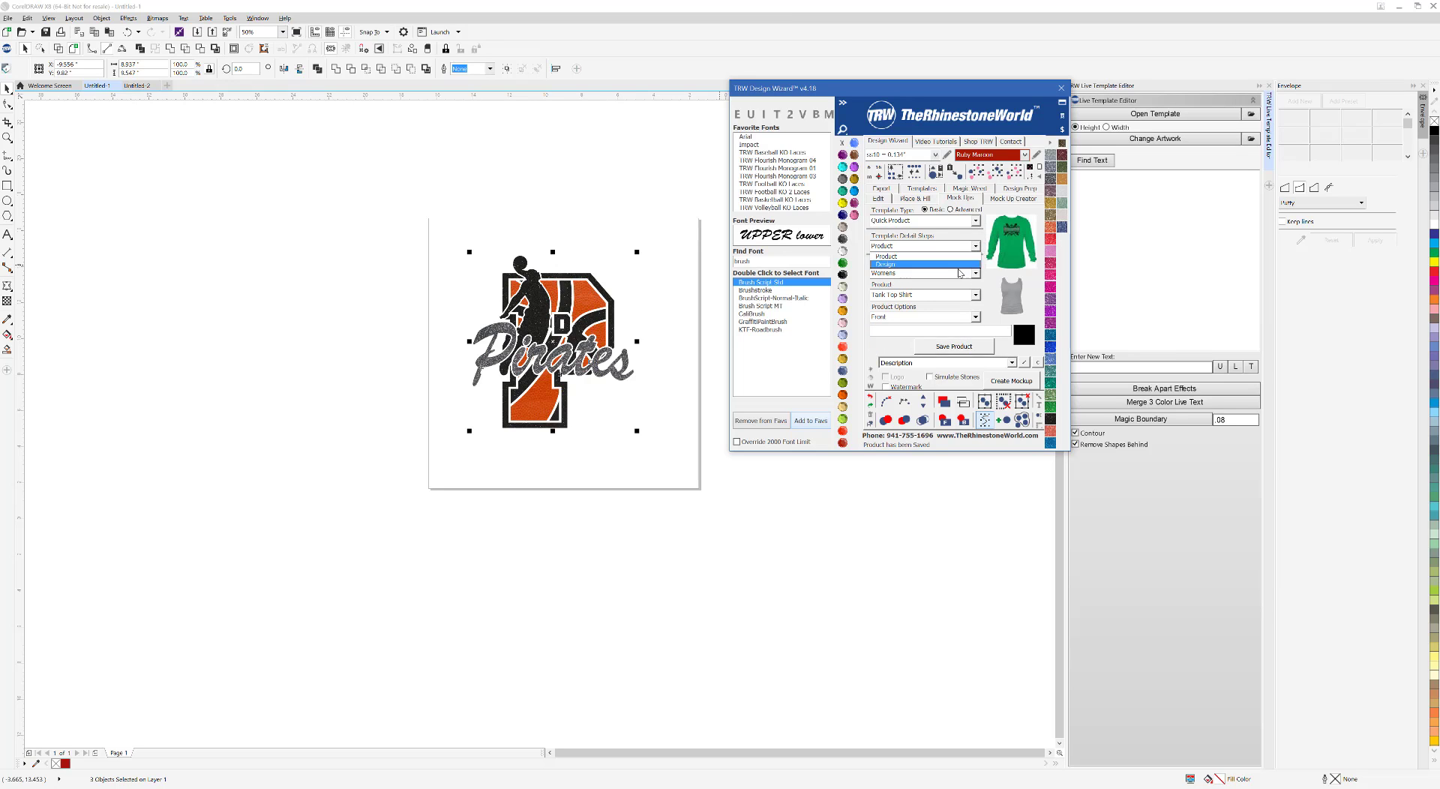
{"action": "left_click", "coordinate": [959, 265]}
{"action": "left_click_drag", "start_coordinate": [649, 204], "coordinate": [431, 483]}
{"action": "left_click", "coordinate": [935, 346]}
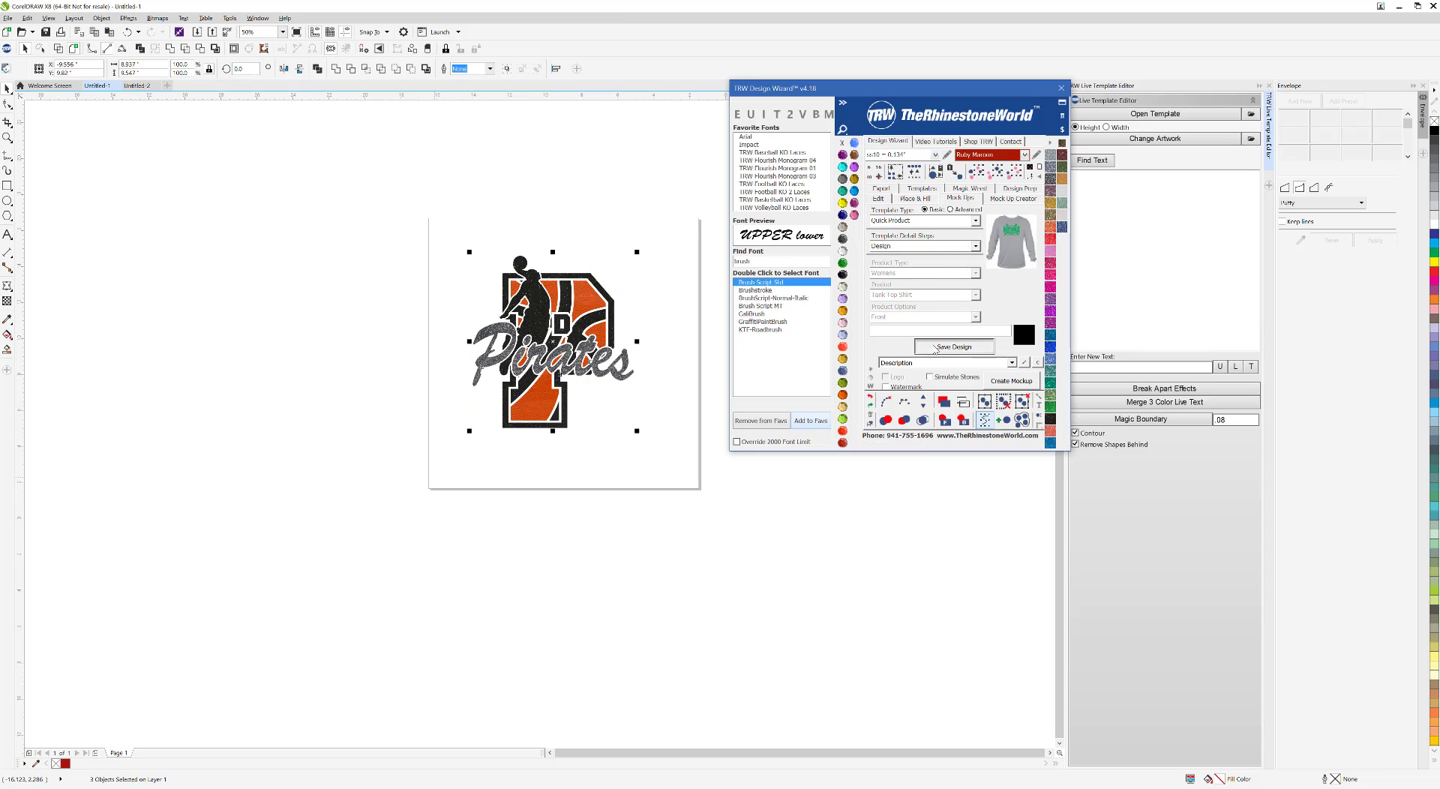
{"action": "left_click", "coordinate": [1012, 381]}
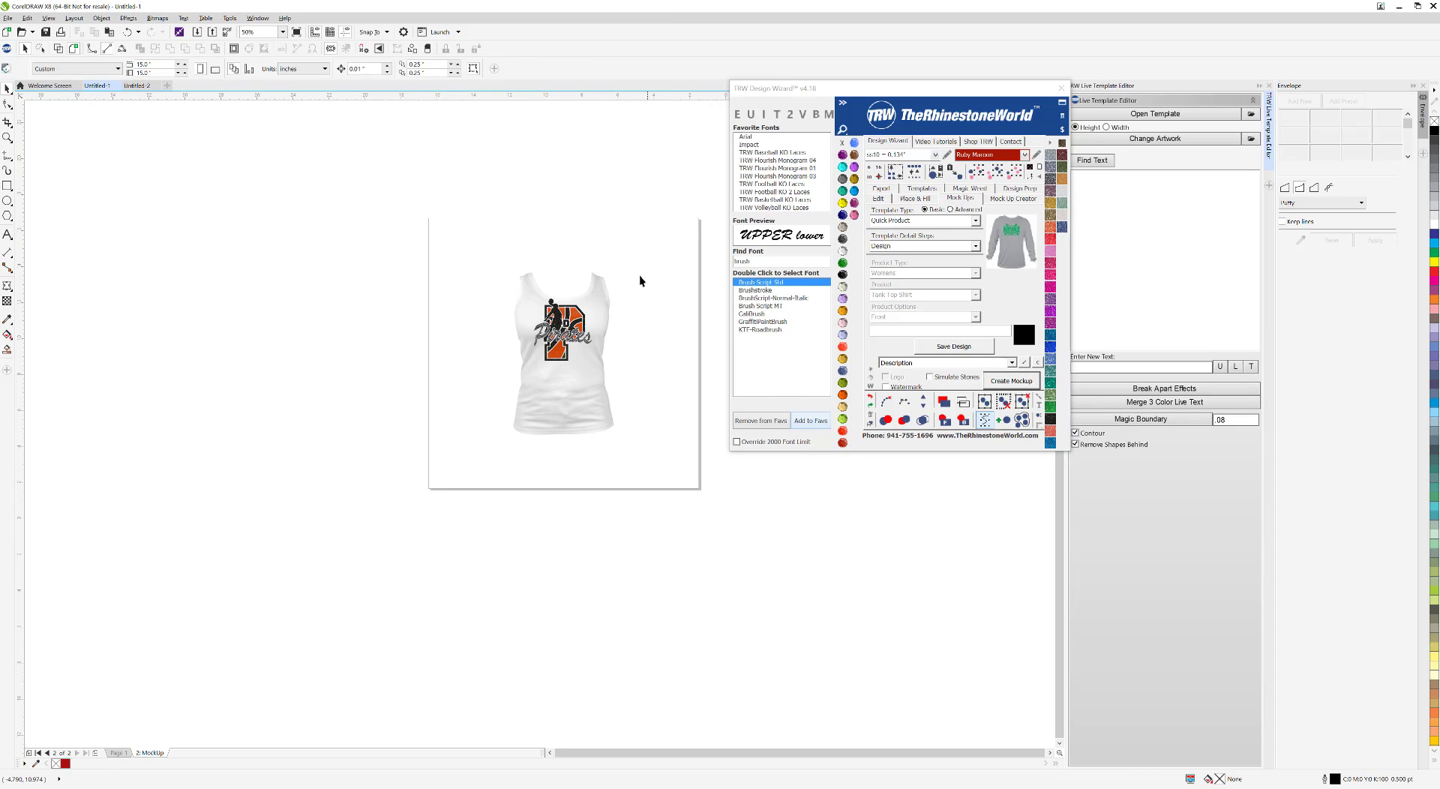
{"action": "left_click_drag", "start_coordinate": [644, 274], "coordinate": [525, 376]}
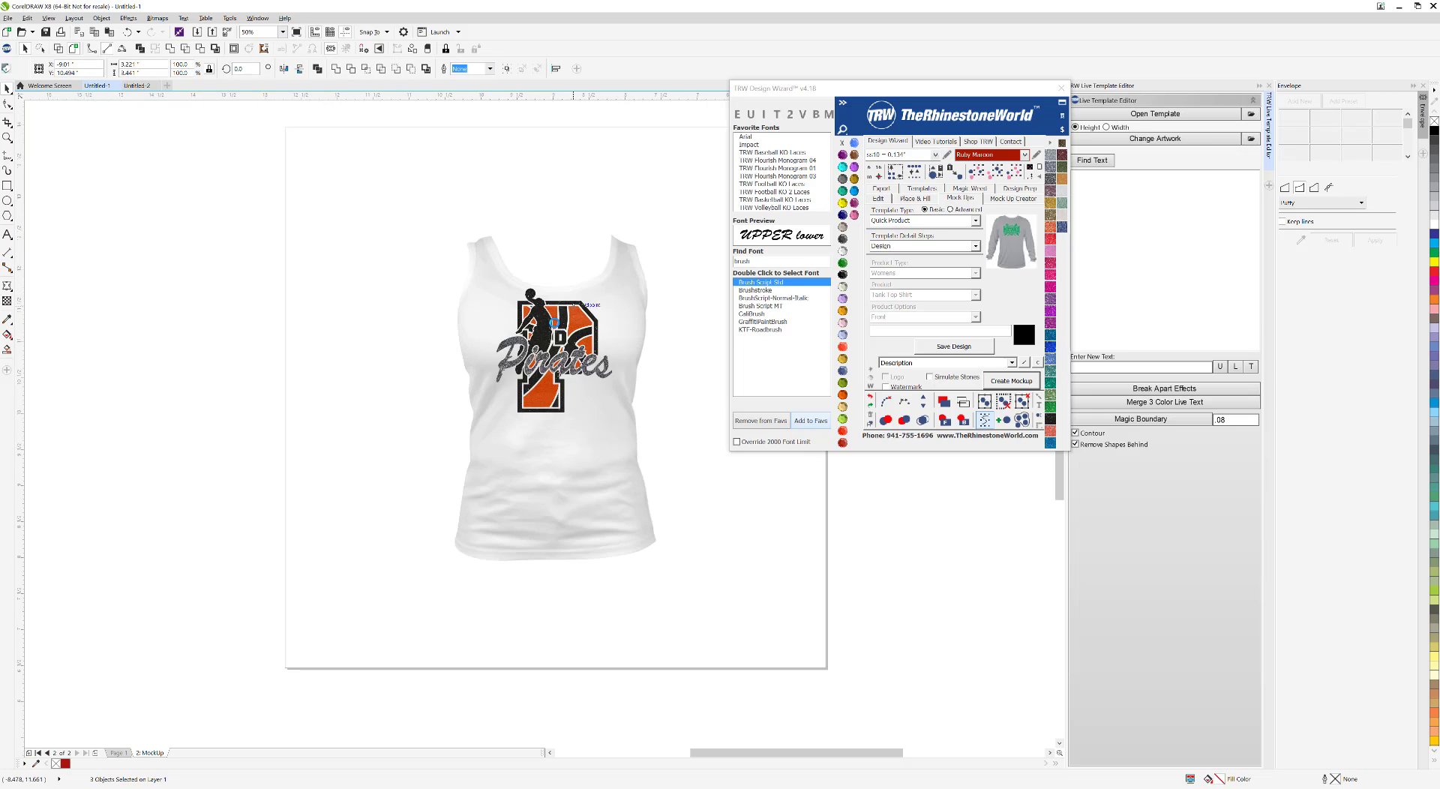
{"action": "scroll", "coordinate": [578, 308], "scroll_direction": "up", "scroll_amount": 3}
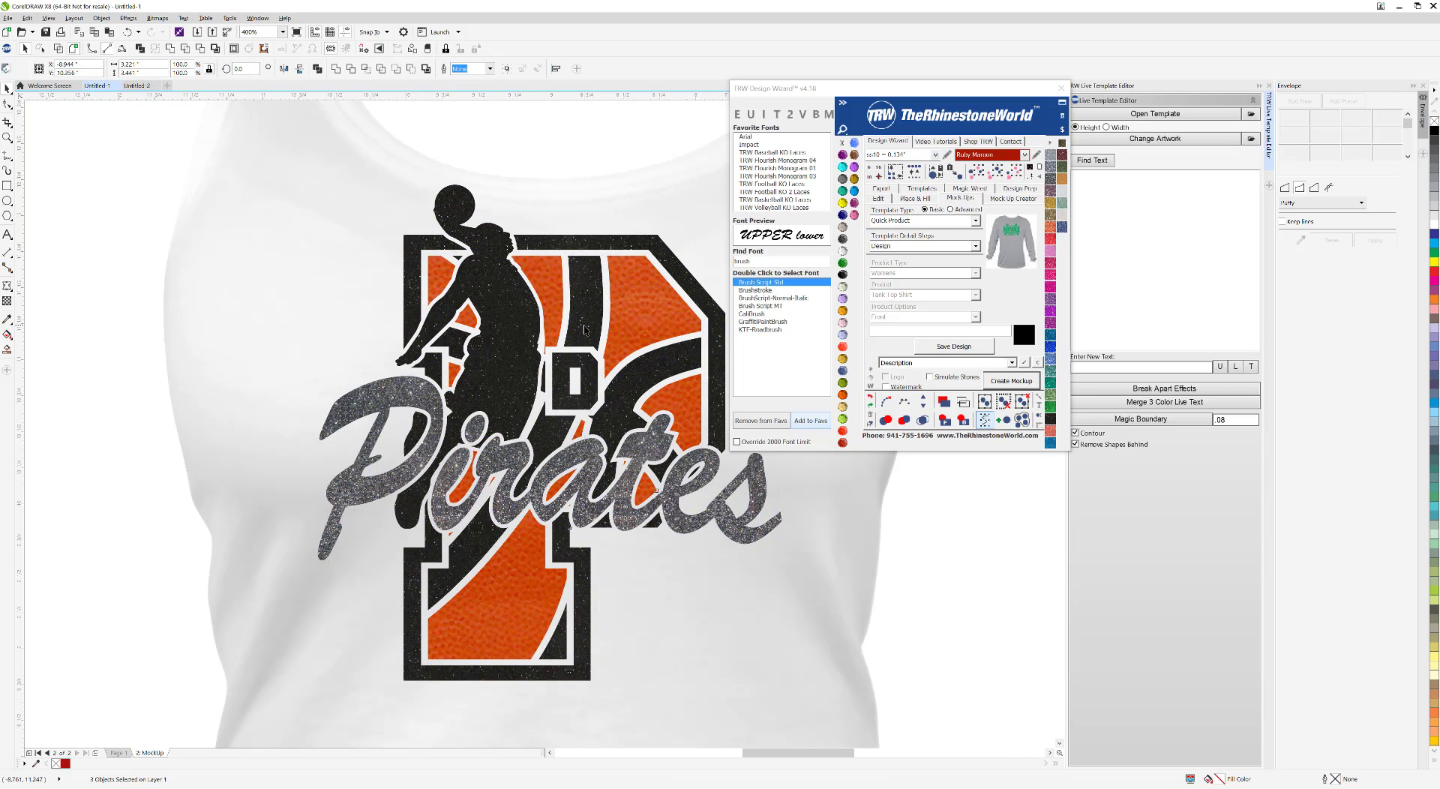
{"action": "scroll", "coordinate": [578, 307], "scroll_direction": "down", "scroll_amount": 3}
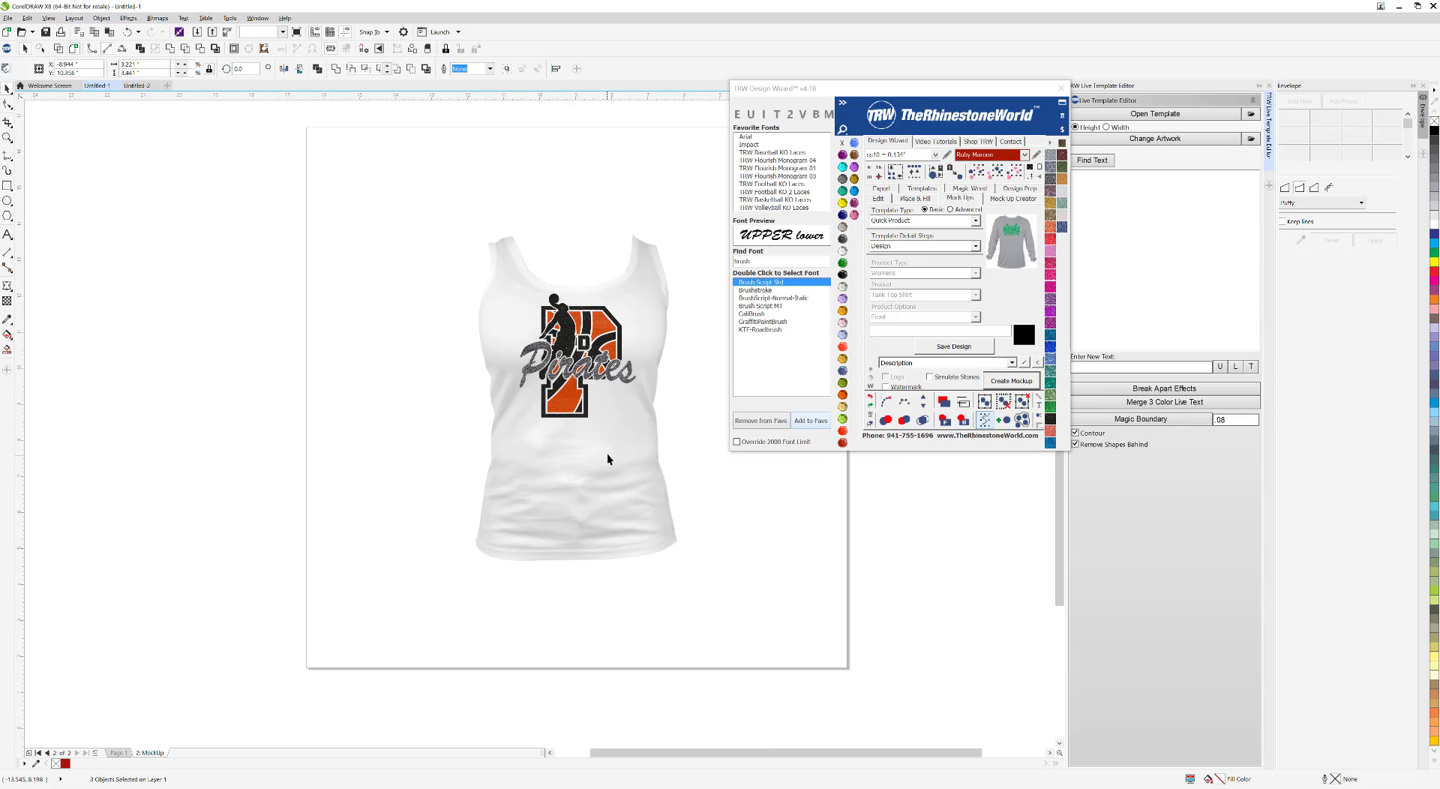
{"action": "left_click", "coordinate": [608, 460]}
{"action": "left_click", "coordinate": [501, 311]}
{"action": "left_click", "coordinate": [844, 203]}
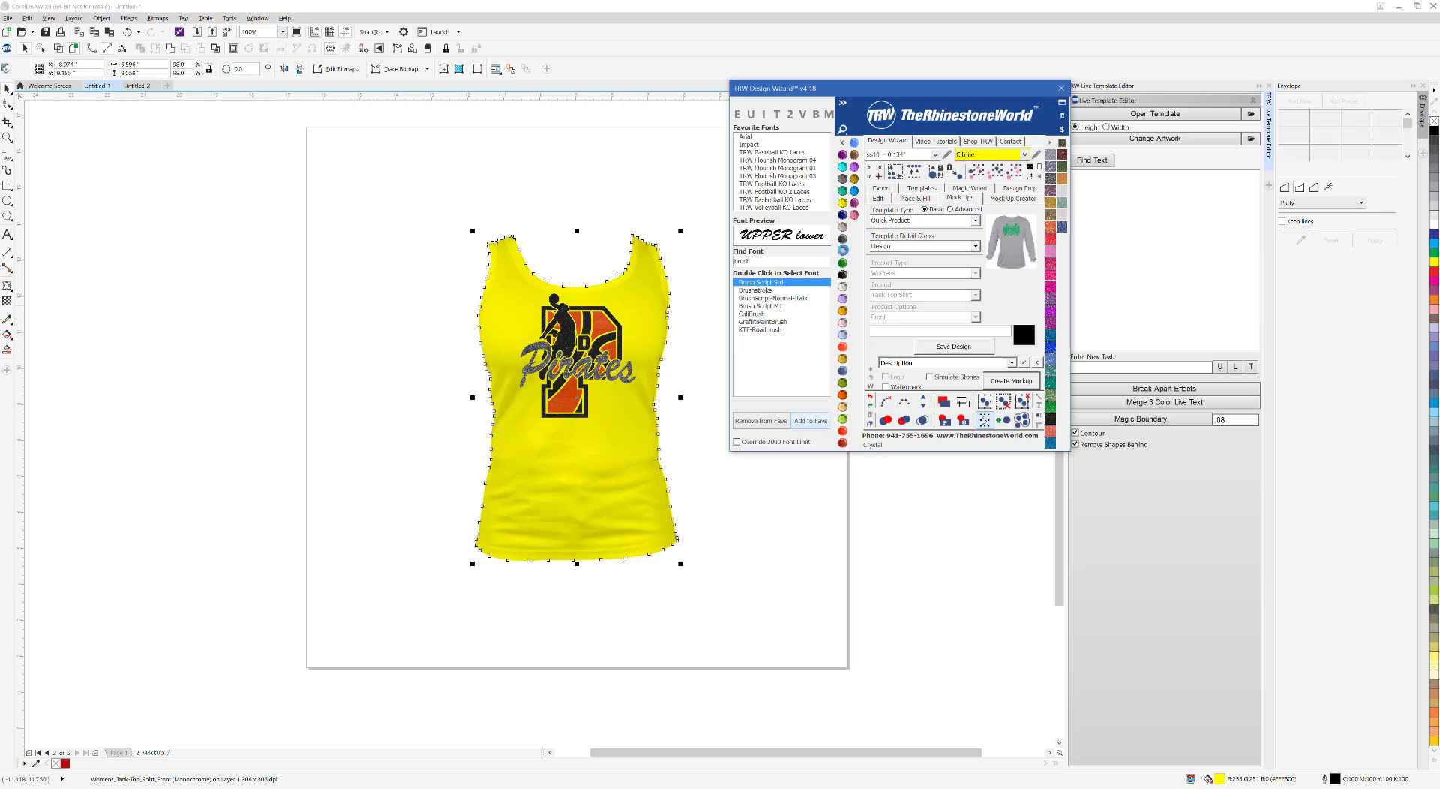
{"action": "left_click", "coordinate": [844, 252]}
{"action": "left_click", "coordinate": [698, 422]}
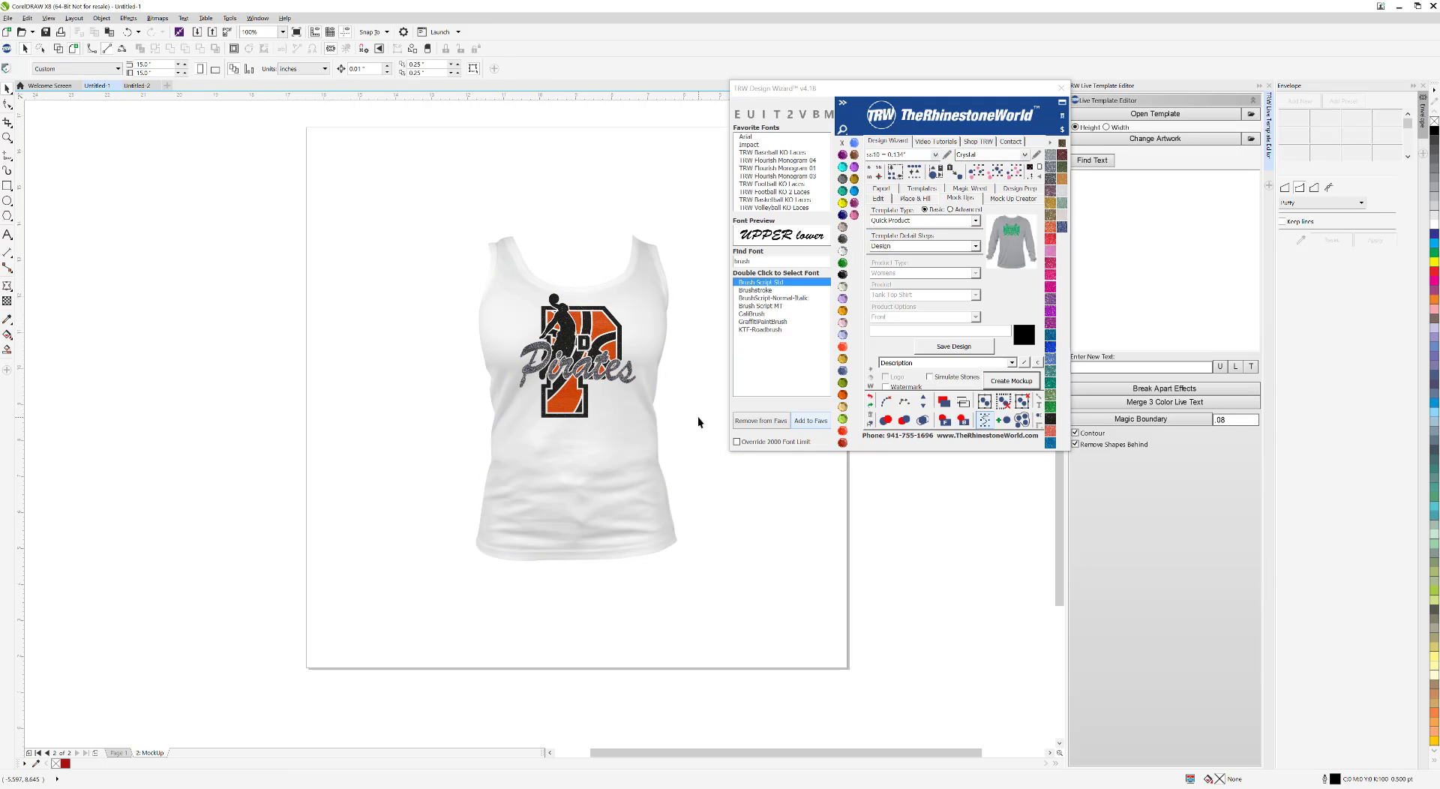
{"action": "scroll", "coordinate": [583, 334], "scroll_direction": "up", "scroll_amount": 2}
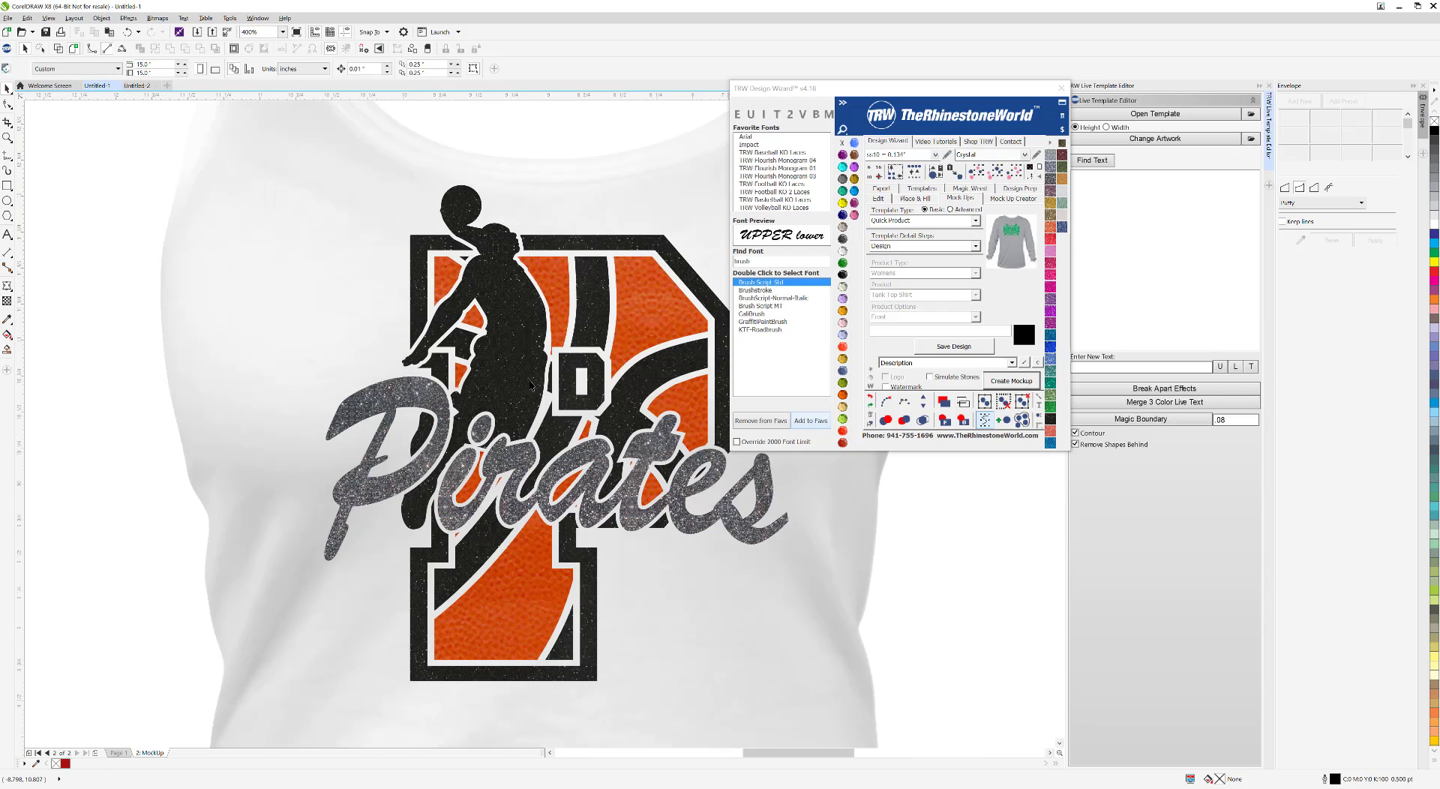
{"action": "scroll", "coordinate": [555, 405], "scroll_direction": "down", "scroll_amount": 1}
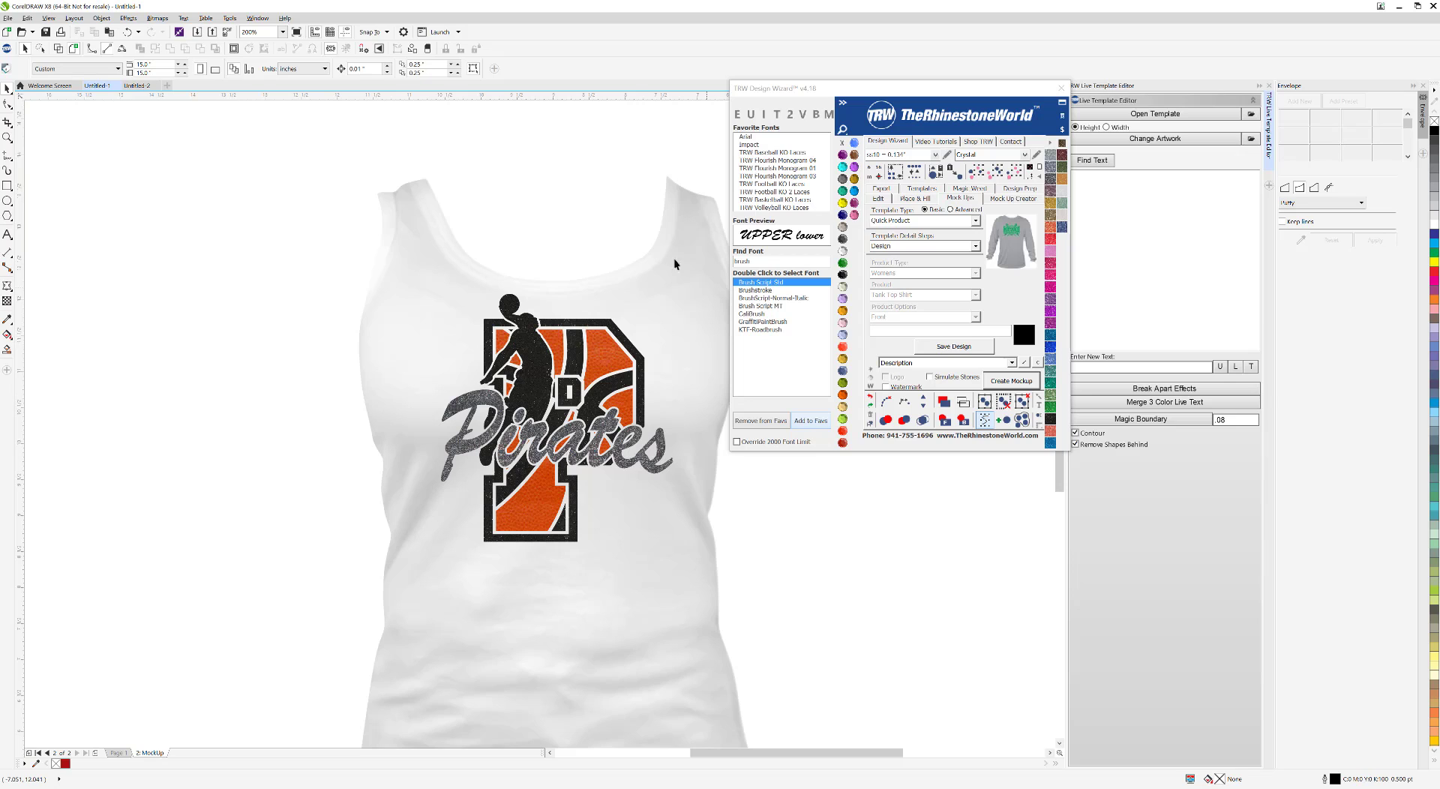
{"action": "scroll", "coordinate": [592, 385], "scroll_direction": "down", "scroll_amount": 1}
{"action": "scroll", "coordinate": [597, 384], "scroll_direction": "up", "scroll_amount": 1}
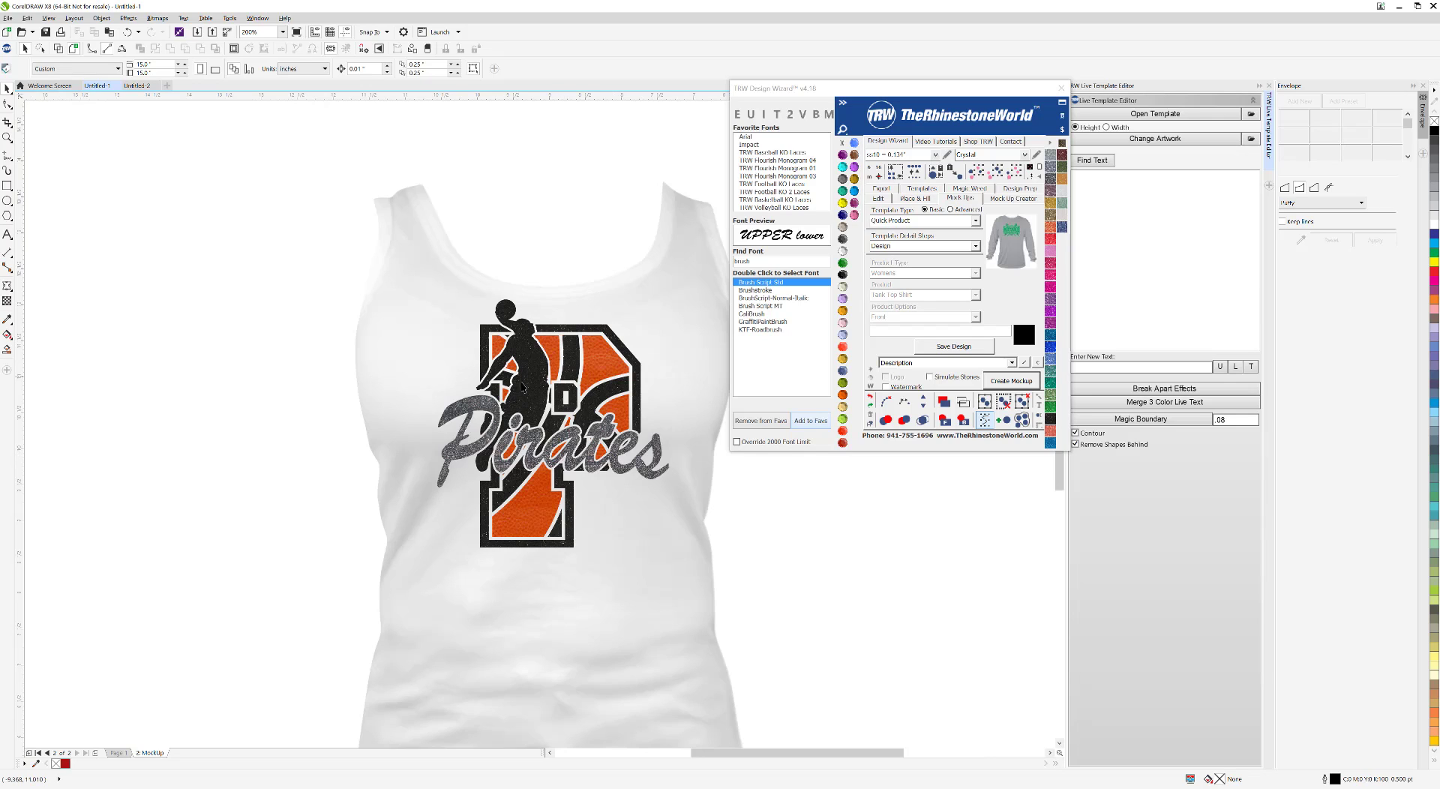
{"action": "left_click", "coordinate": [534, 376]}
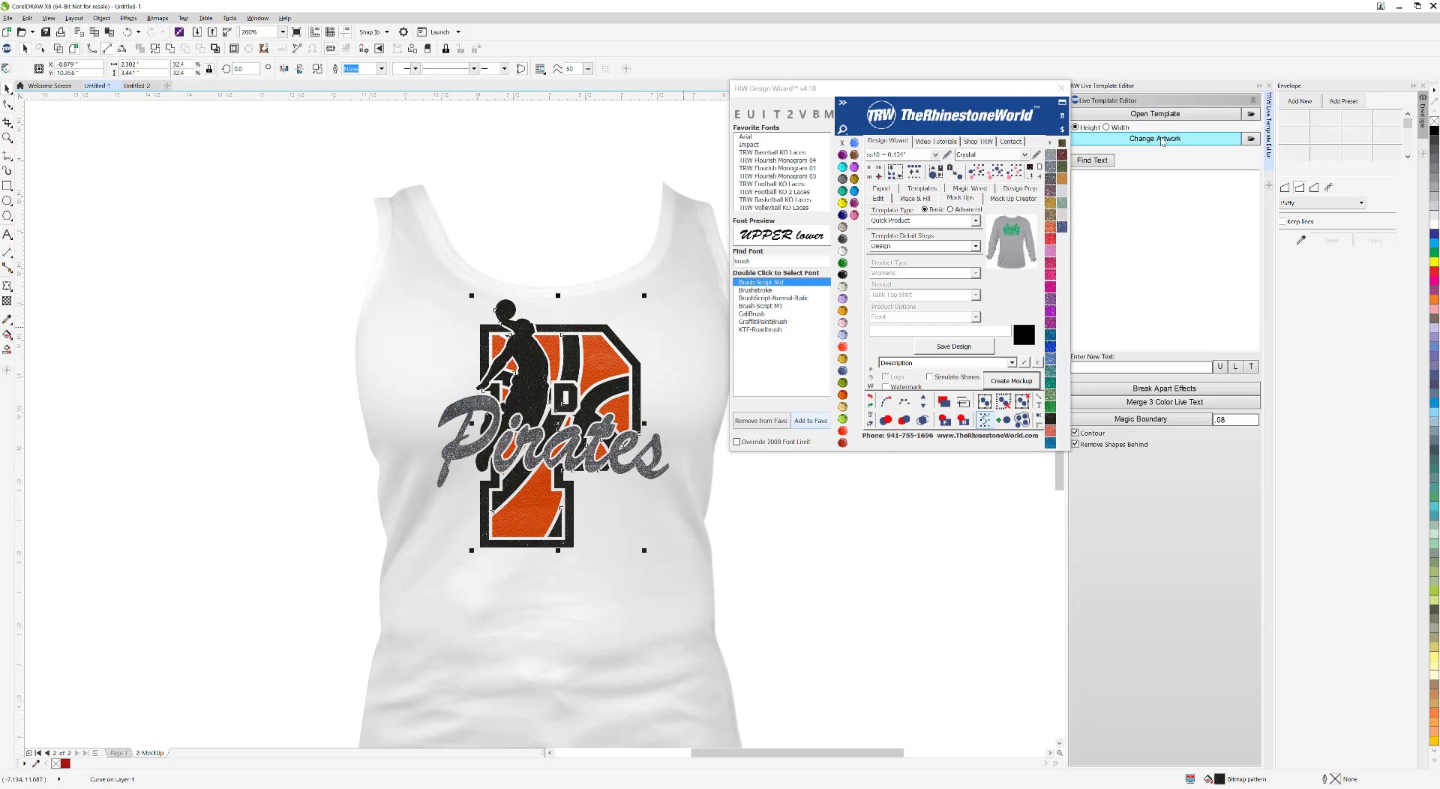
{"action": "left_click", "coordinate": [582, 222]}
{"action": "scroll", "coordinate": [575, 270], "scroll_direction": "down", "scroll_amount": 1}
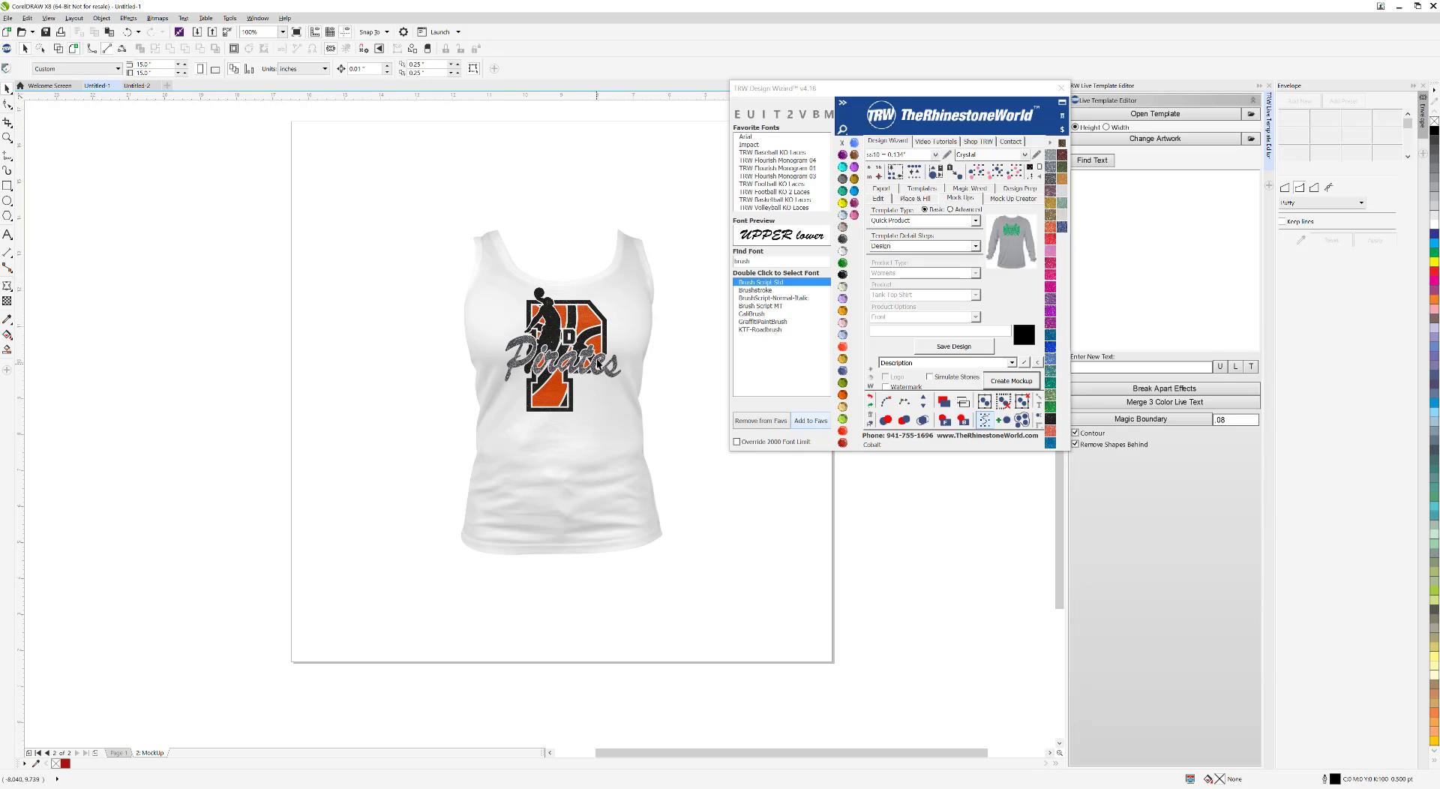
{"action": "scroll", "coordinate": [571, 345], "scroll_direction": "up", "scroll_amount": 2}
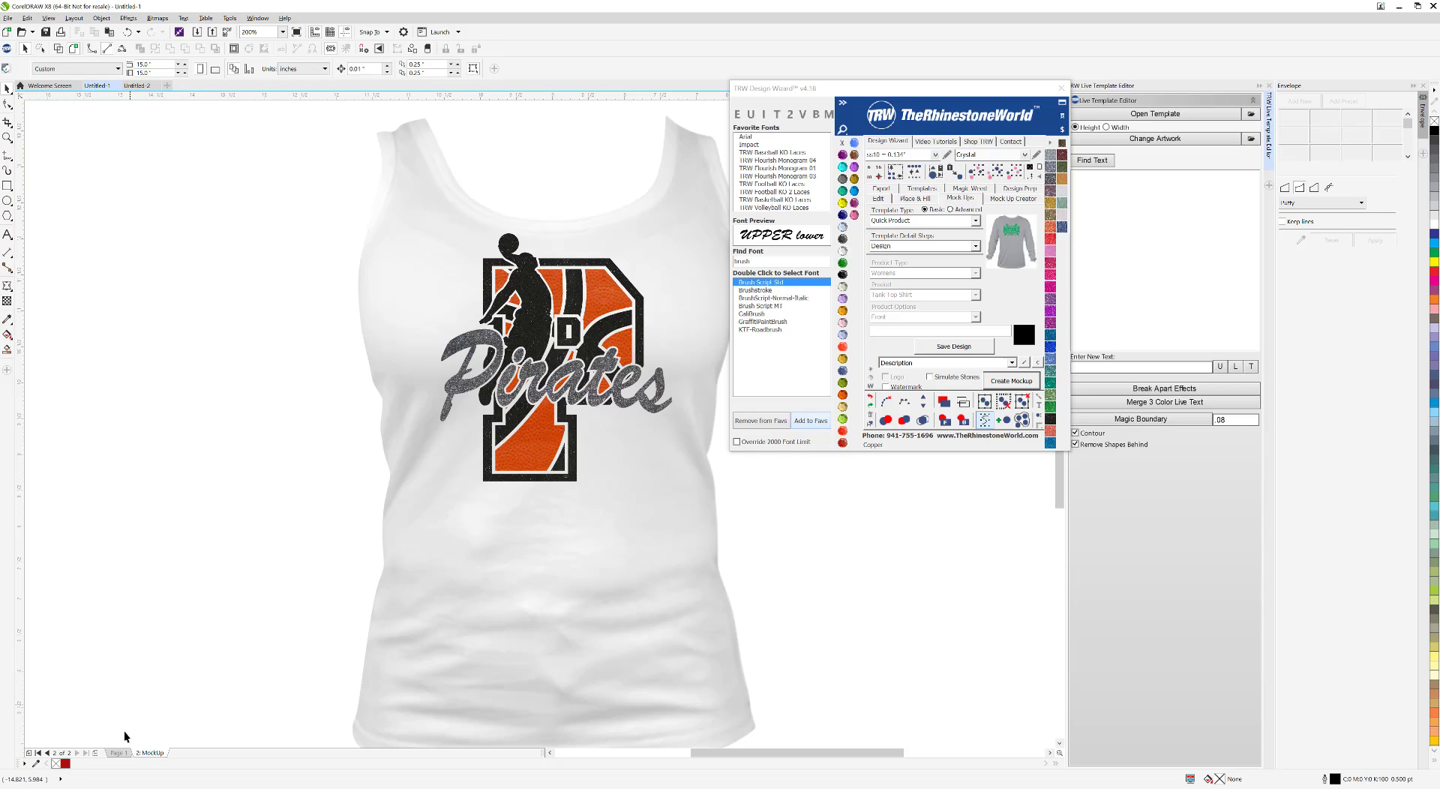
On Page 1, select the Pirates artwork and review its $2.35 vinyl pricing estimate.
{"action": "left_click", "coordinate": [118, 753]}
{"action": "scroll", "coordinate": [360, 541], "scroll_direction": "down", "scroll_amount": 2}
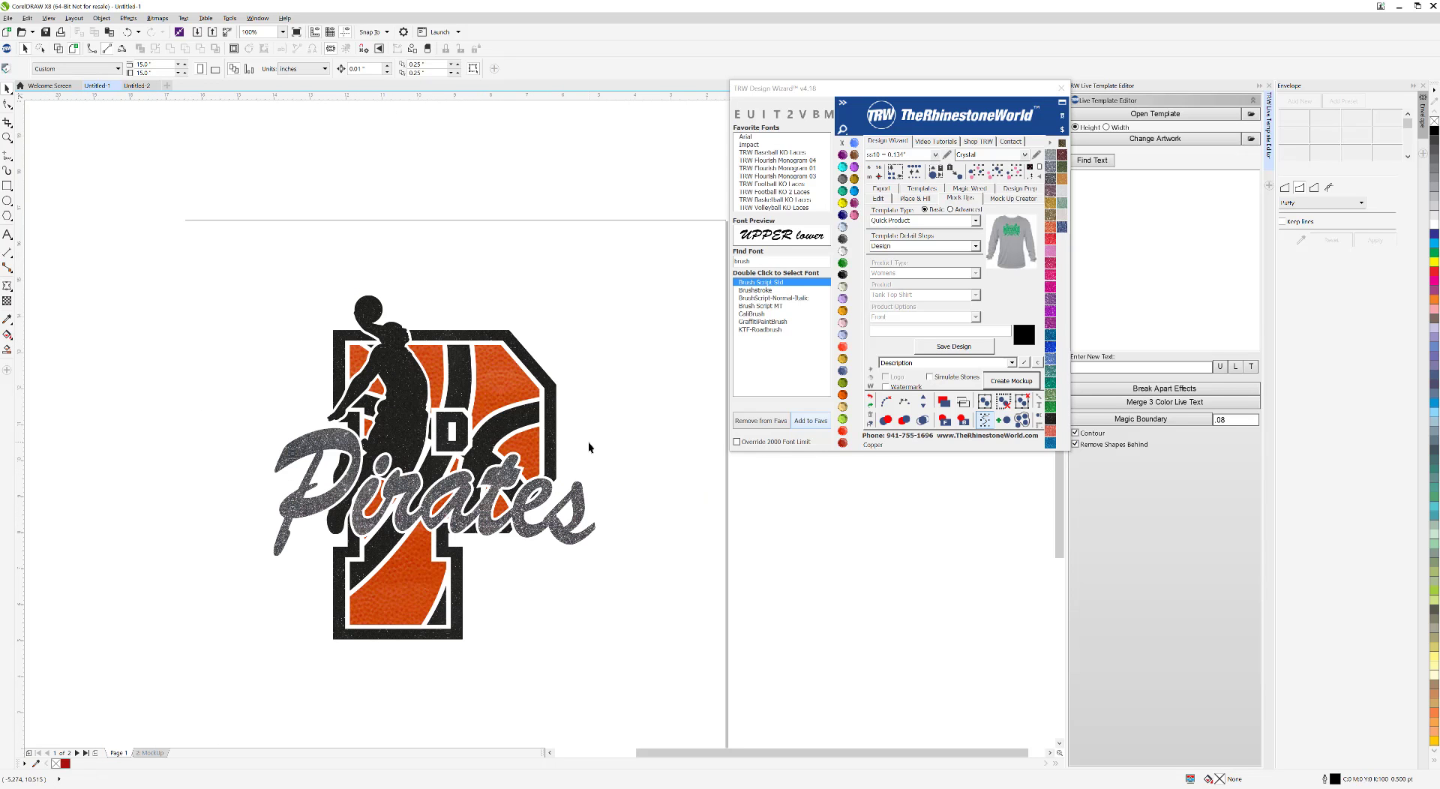
{"action": "left_click_drag", "start_coordinate": [636, 246], "coordinate": [212, 694]}
{"action": "key", "text": "space"}
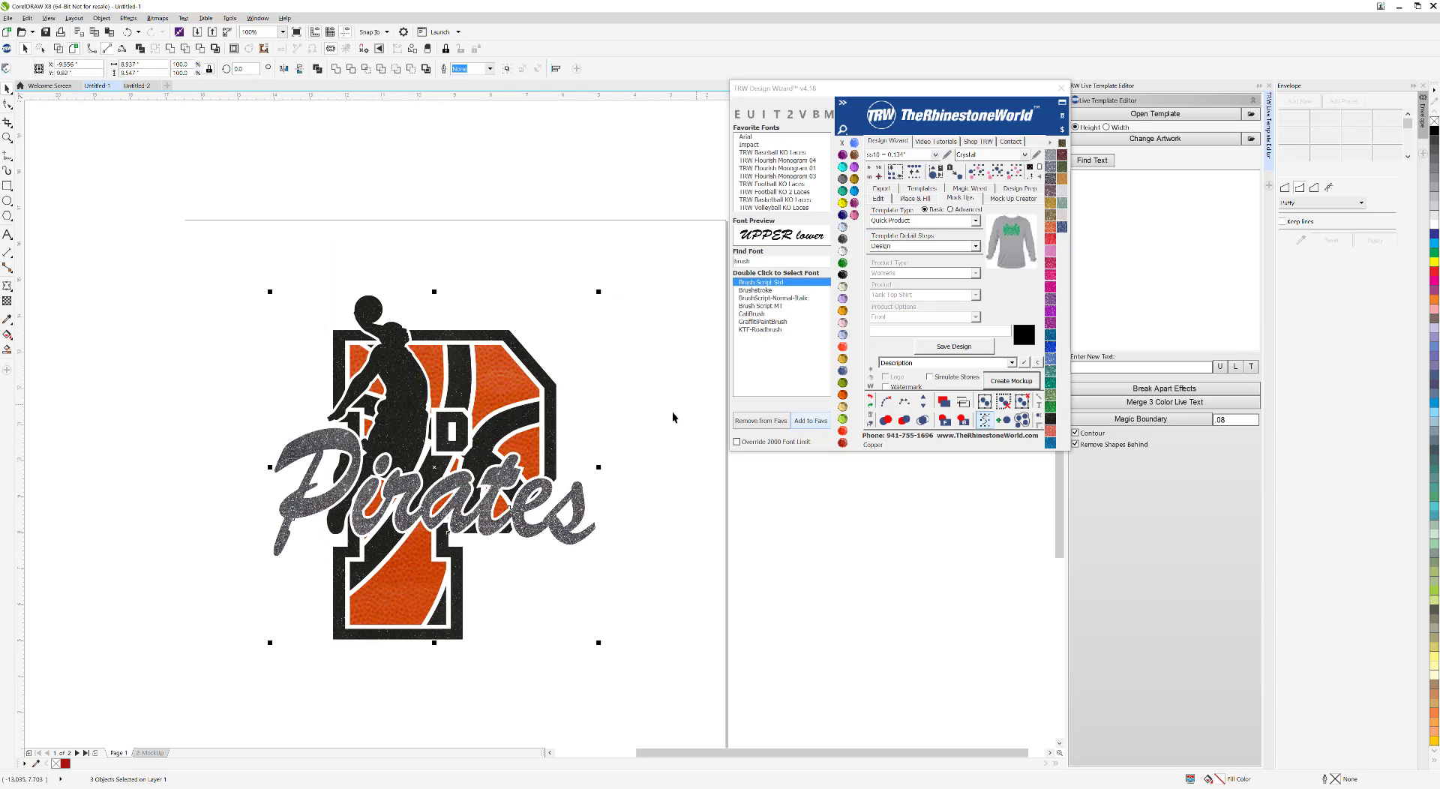
{"action": "left_click", "coordinate": [1063, 129]}
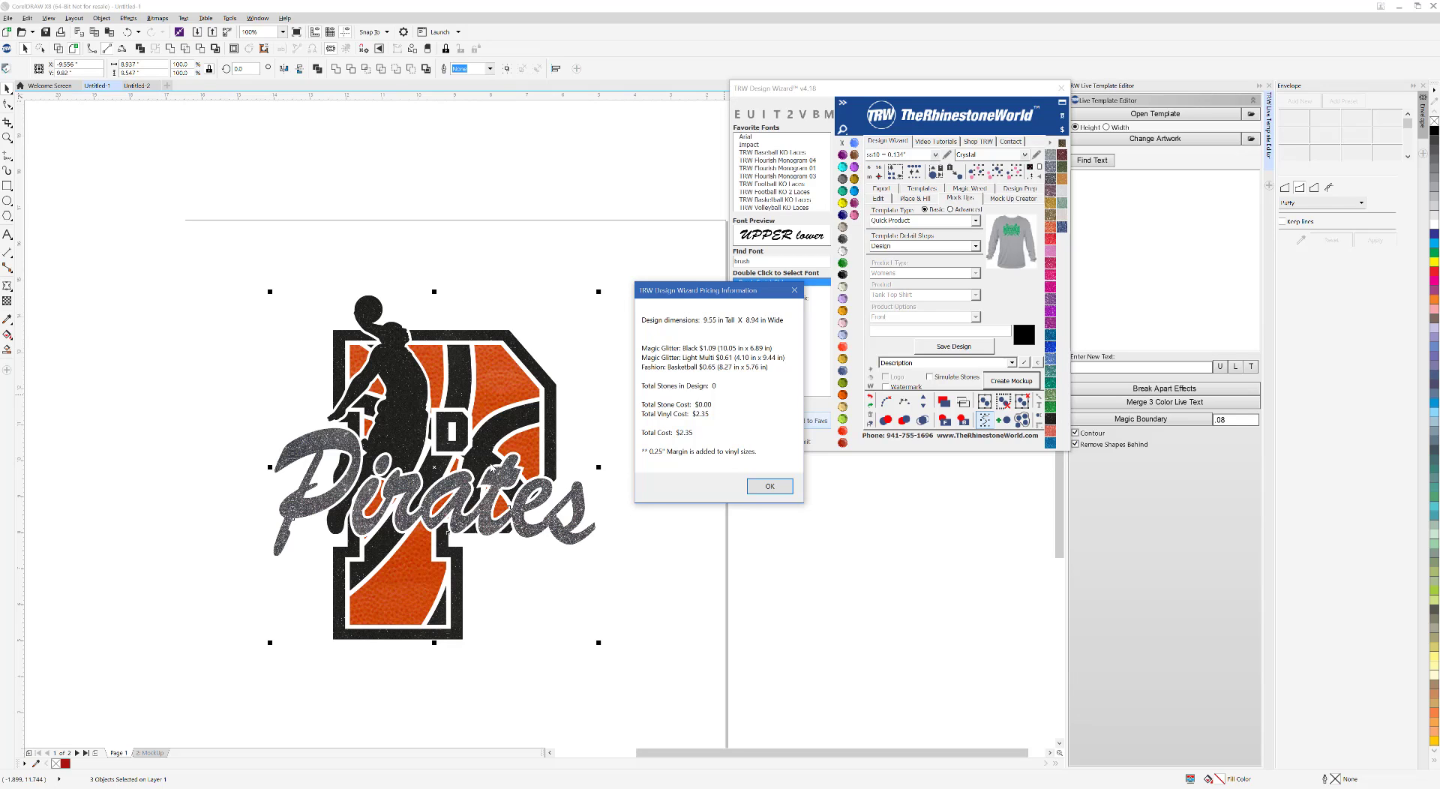
{"action": "left_click", "coordinate": [794, 290]}
{"action": "left_click", "coordinate": [682, 327]}
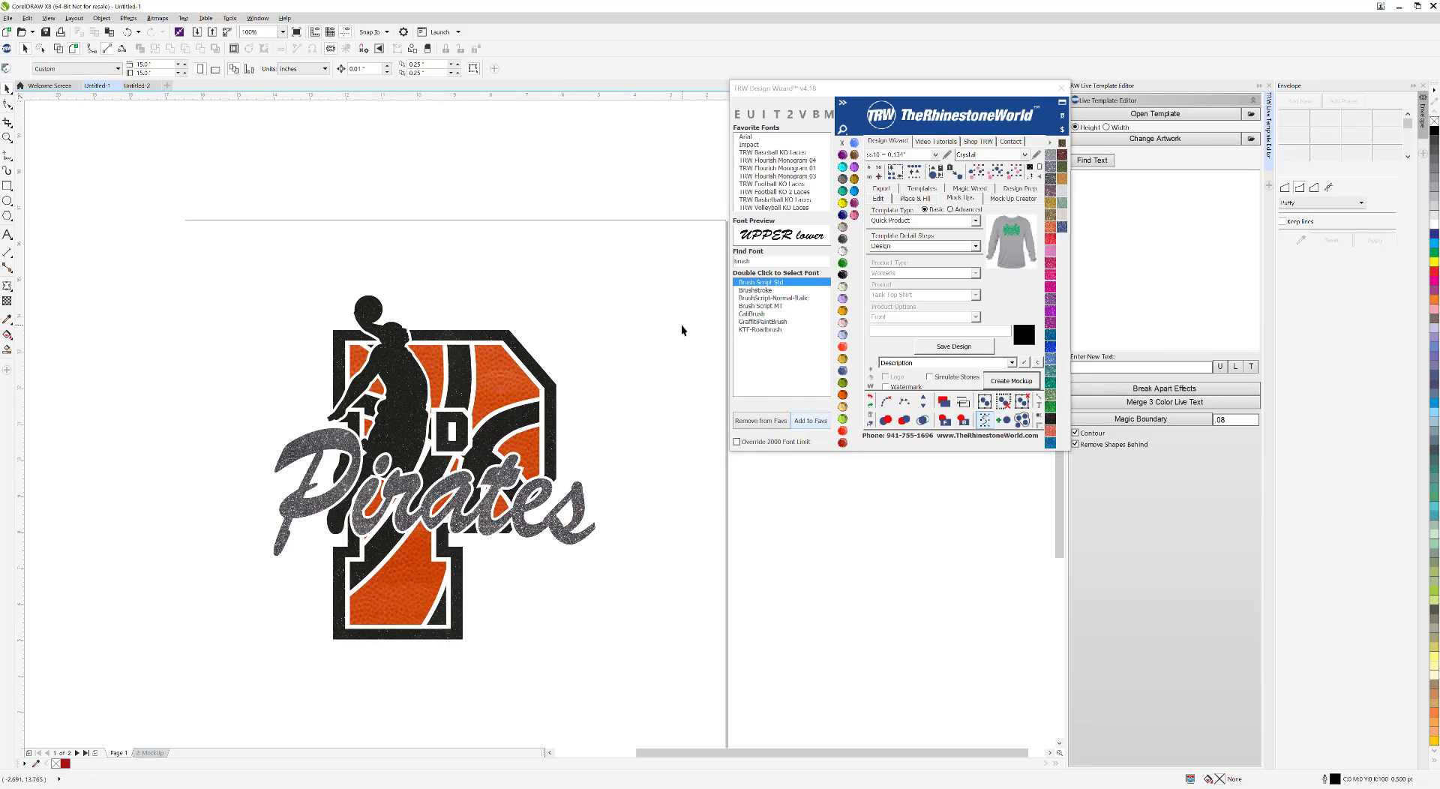